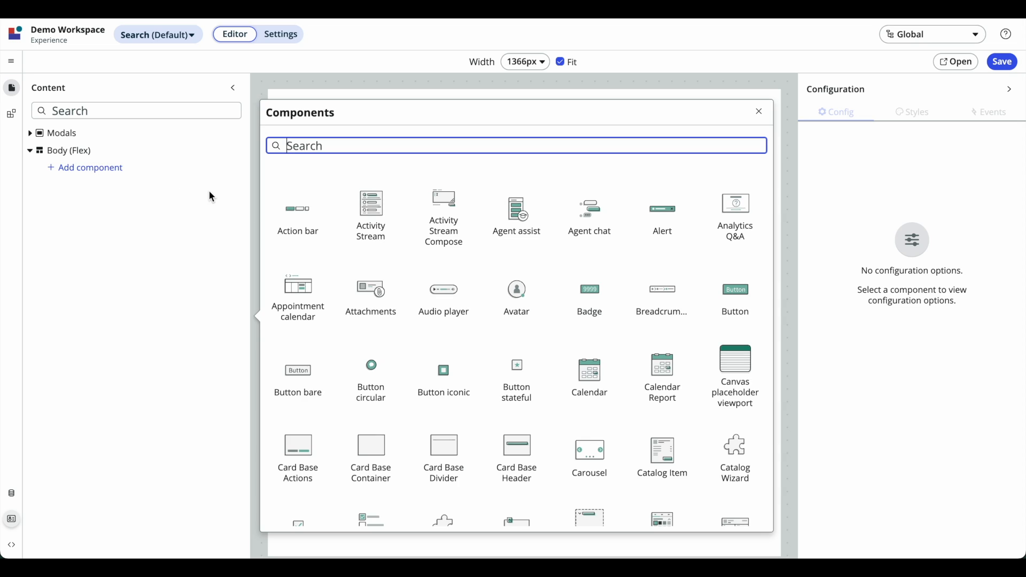
Find the Search input component, add it to the page body and select it for configuration.
click(299, 153)
text(search)
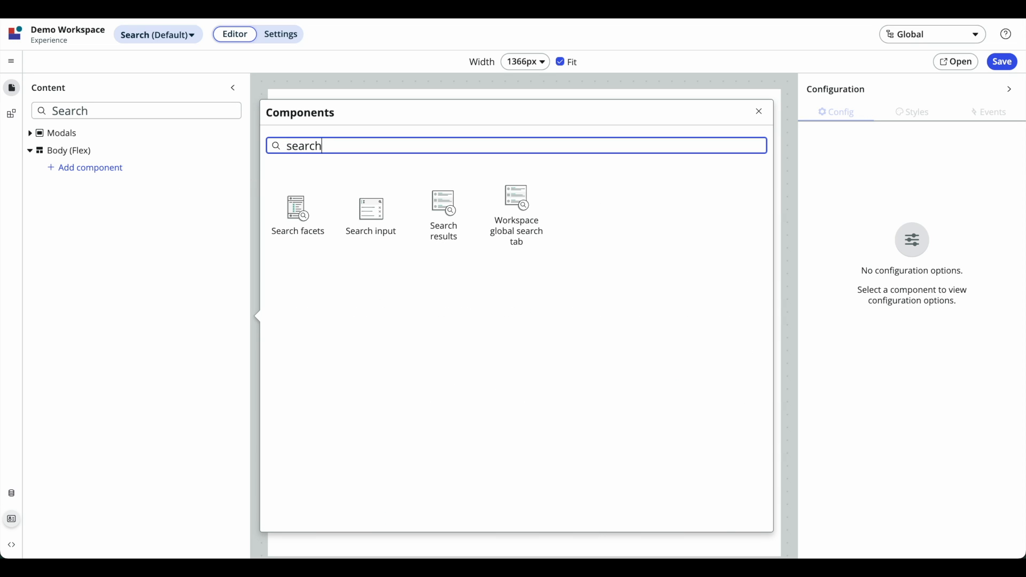
click(366, 213)
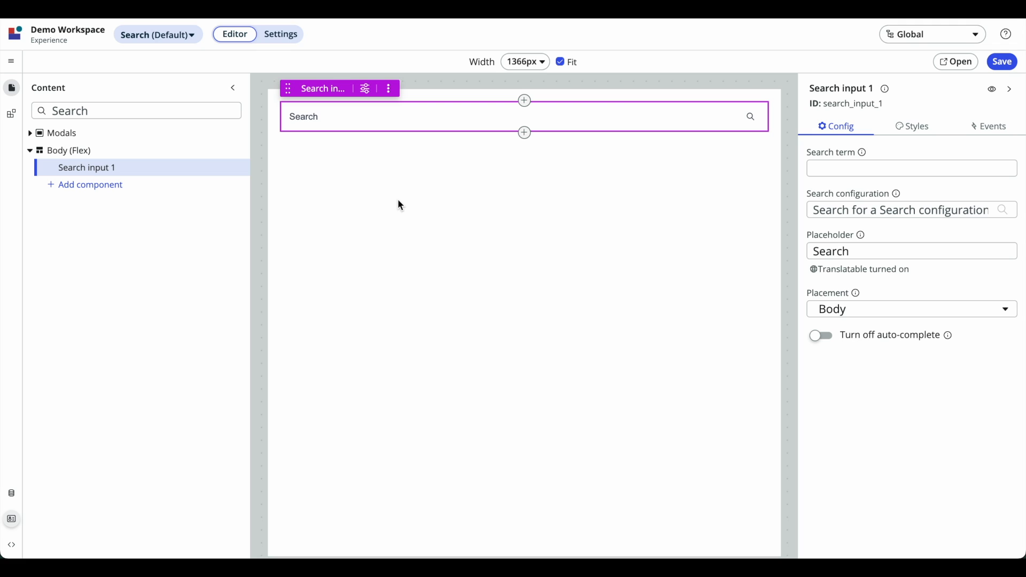
click(459, 100)
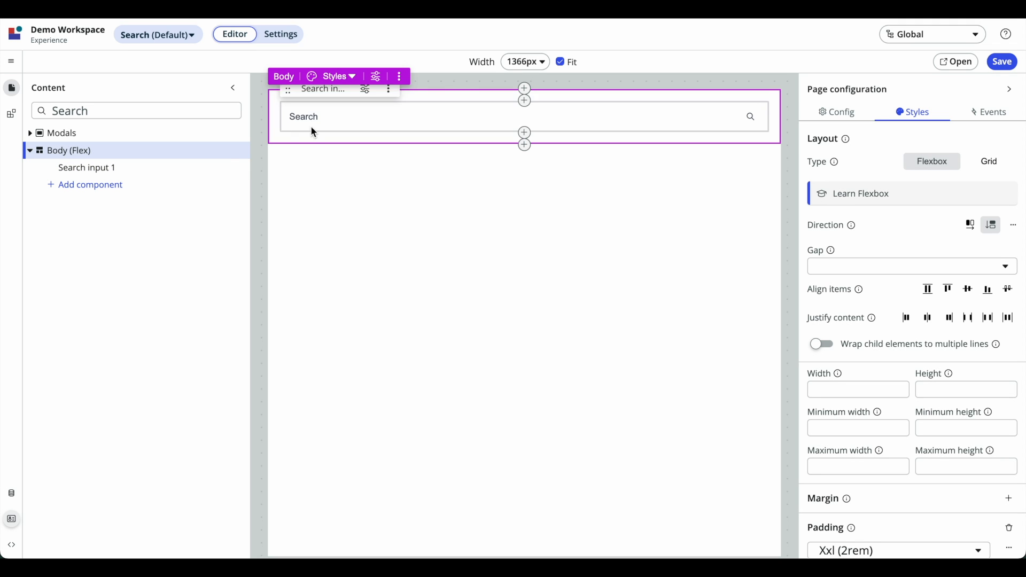
click(178, 169)
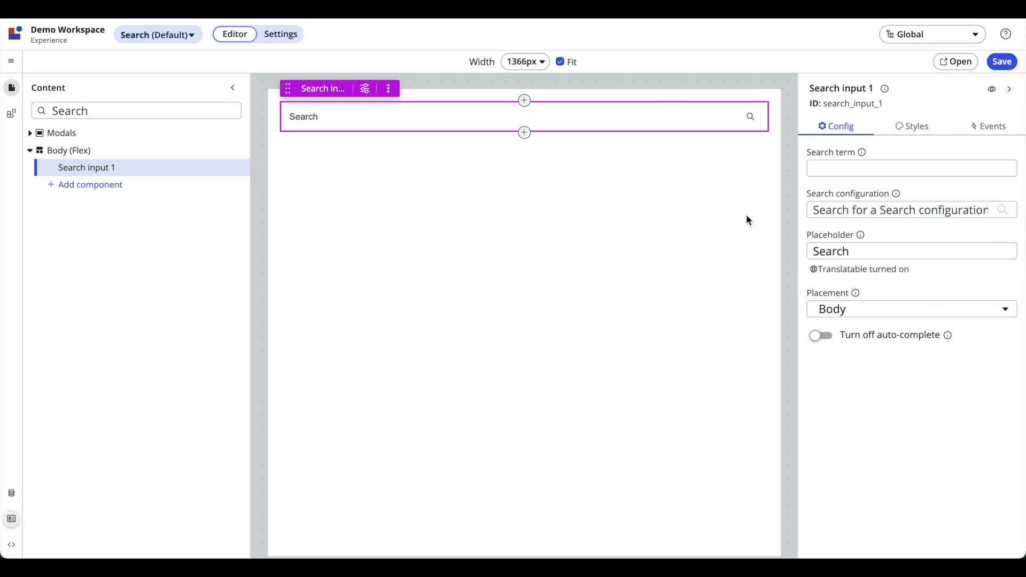
click(111, 170)
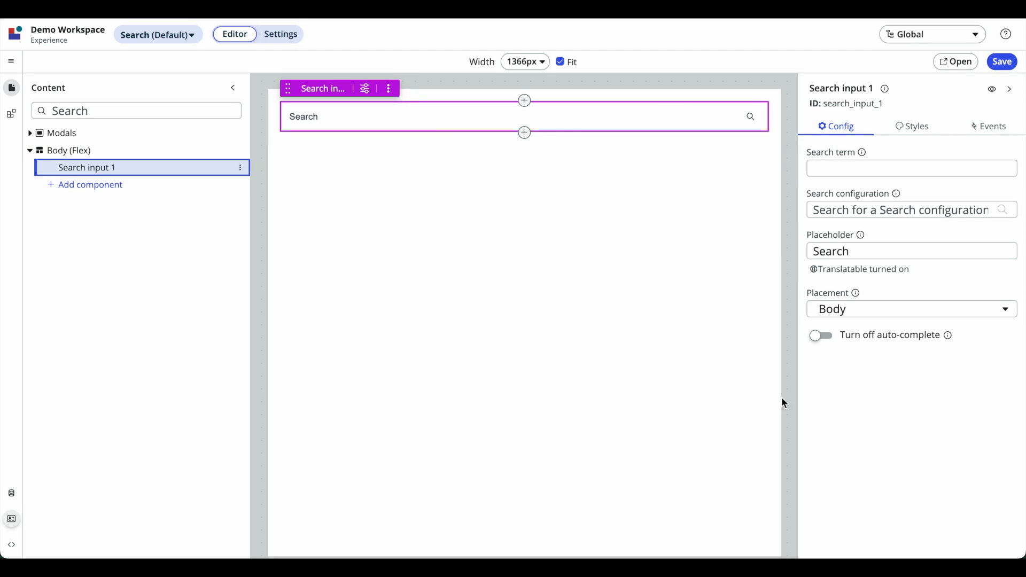
Set the search input's search term to the static value "test".
click(868, 168)
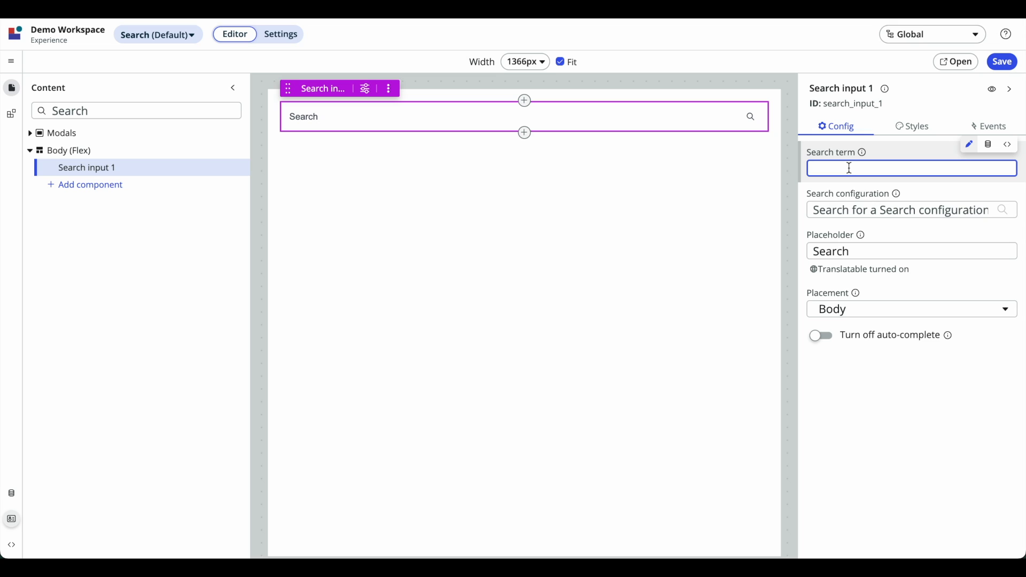
text(test)
click(901, 429)
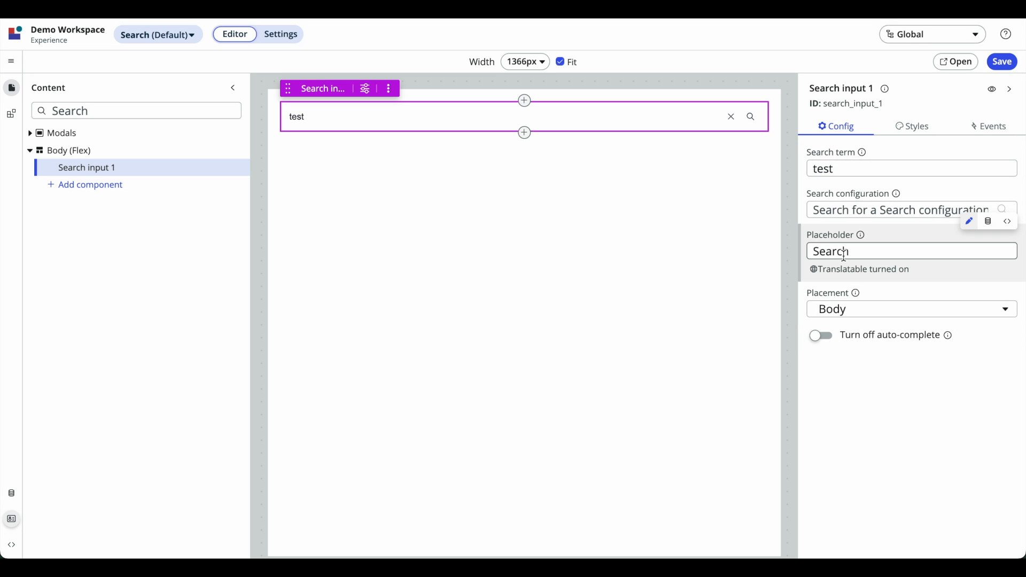
Read the description of the Search configuration property and browse the available search configurations.
click(897, 194)
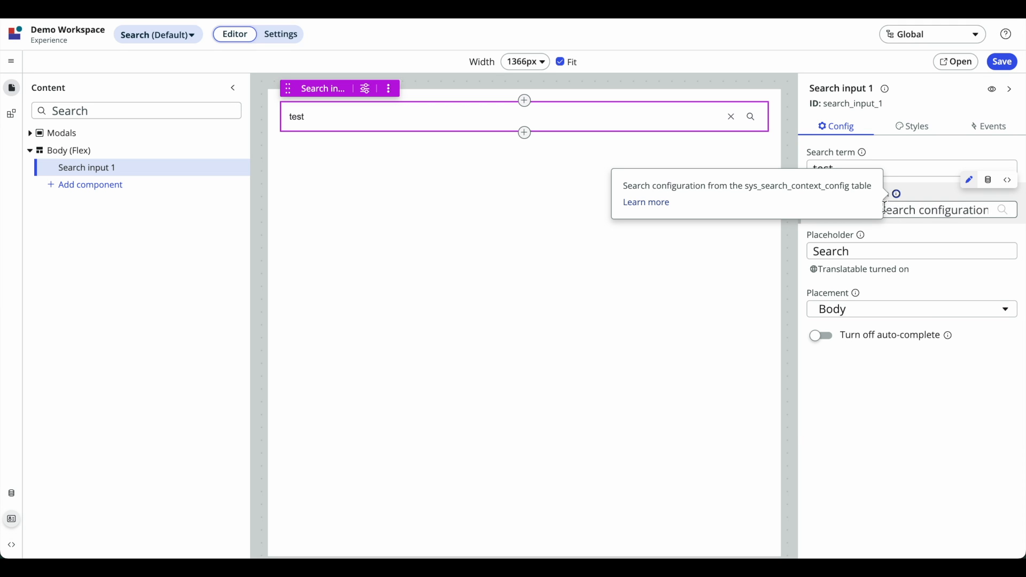
click(897, 208)
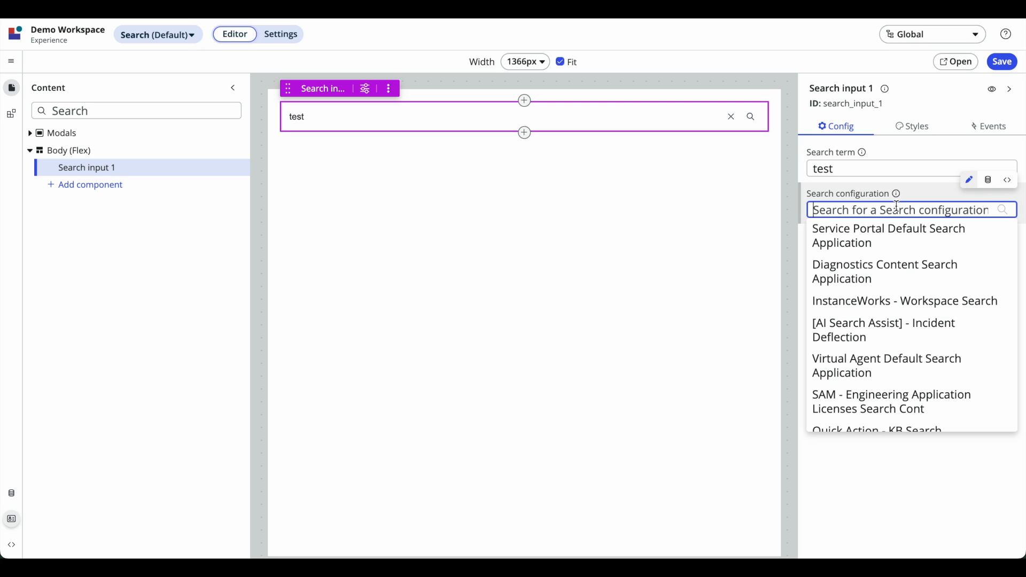
scroll(884, 340, down, 7)
scroll(886, 342, down, 3)
scroll(886, 342, up, 4)
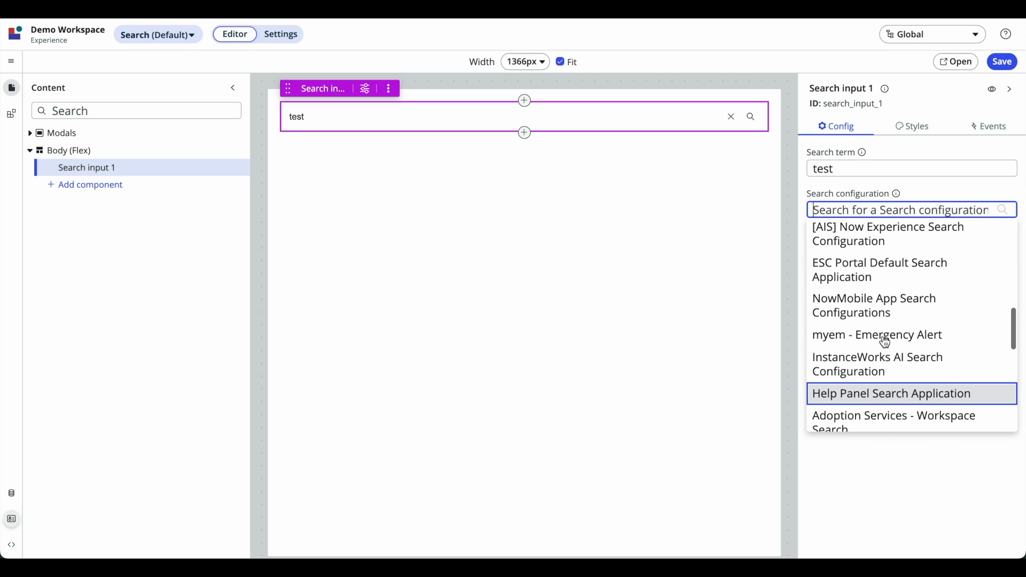
scroll(886, 342, up, 2)
scroll(885, 340, down, 6)
scroll(885, 337, down, 4)
click(864, 488)
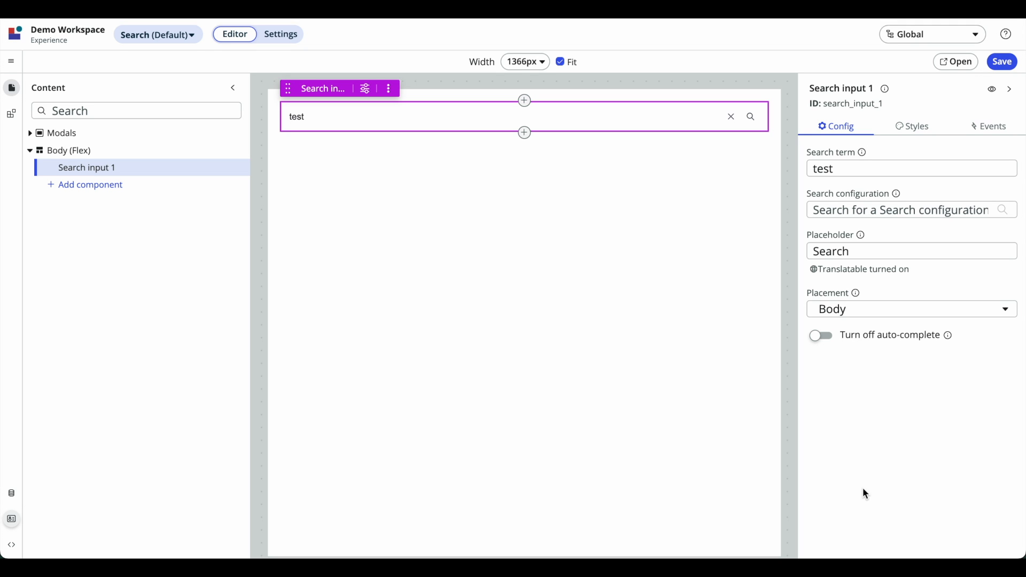
Set the search input's search configuration to "[CSM AIS] Configurable Workspace Search Config".
click(845, 208)
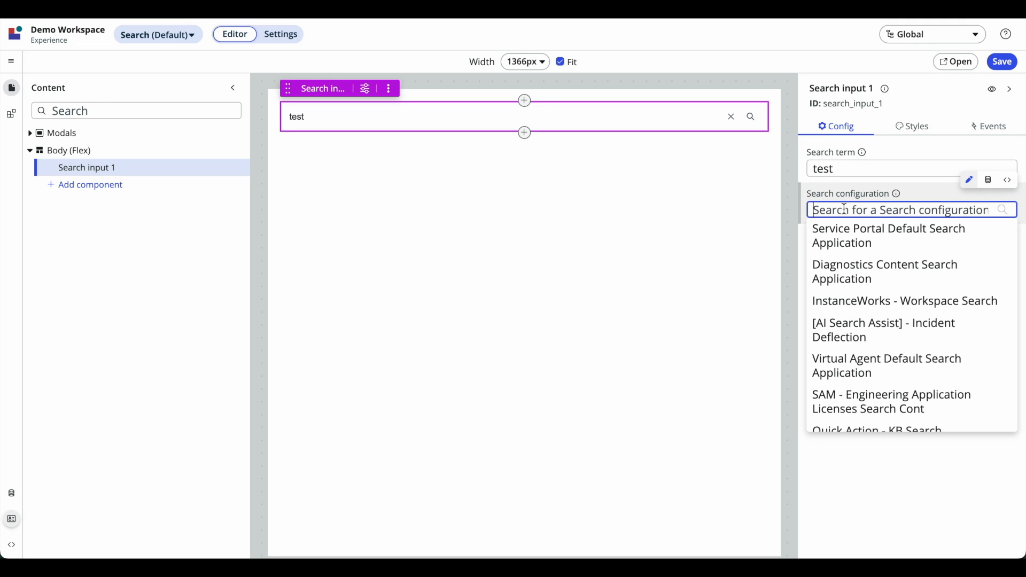
text([)
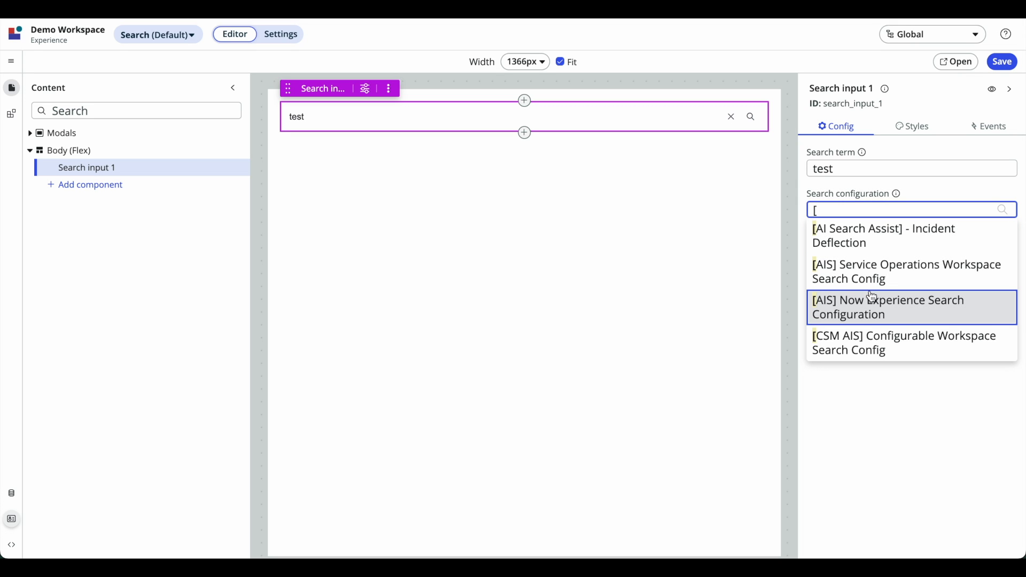
click(838, 352)
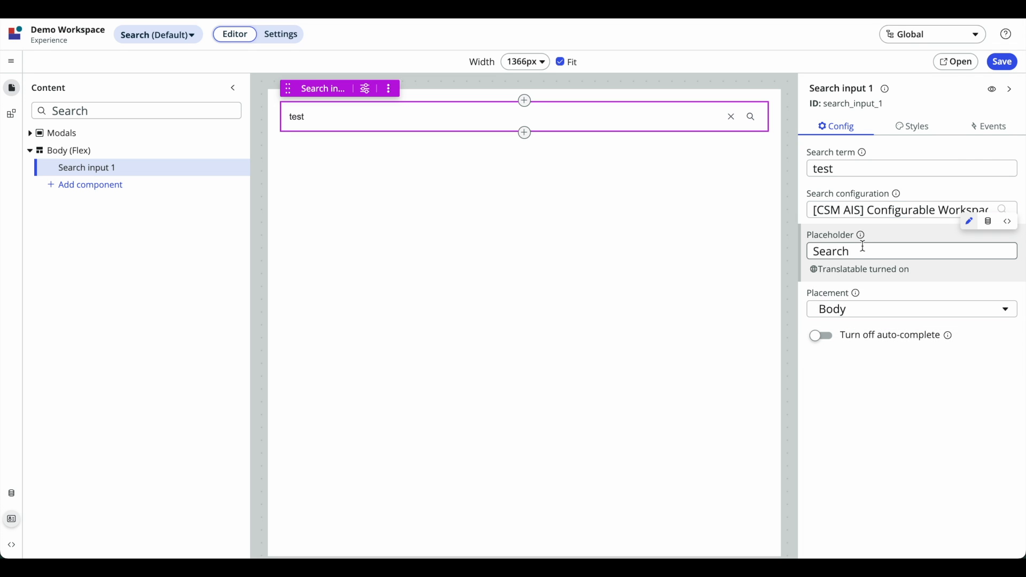
Try the Header placement for the search input, compare it with Body, and set the placement back to Body.
click(851, 309)
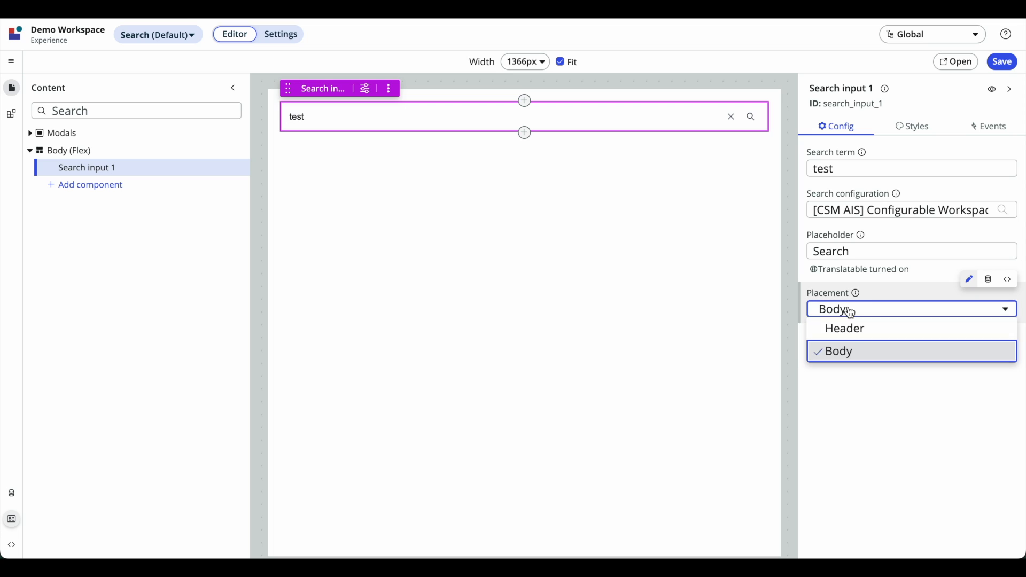
click(848, 329)
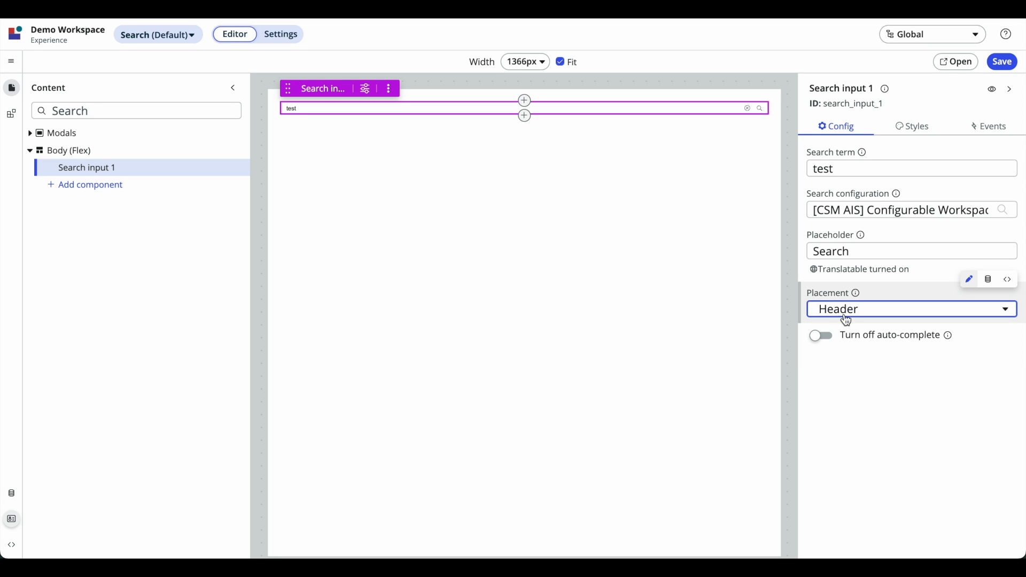
click(846, 315)
click(844, 352)
click(847, 310)
click(843, 328)
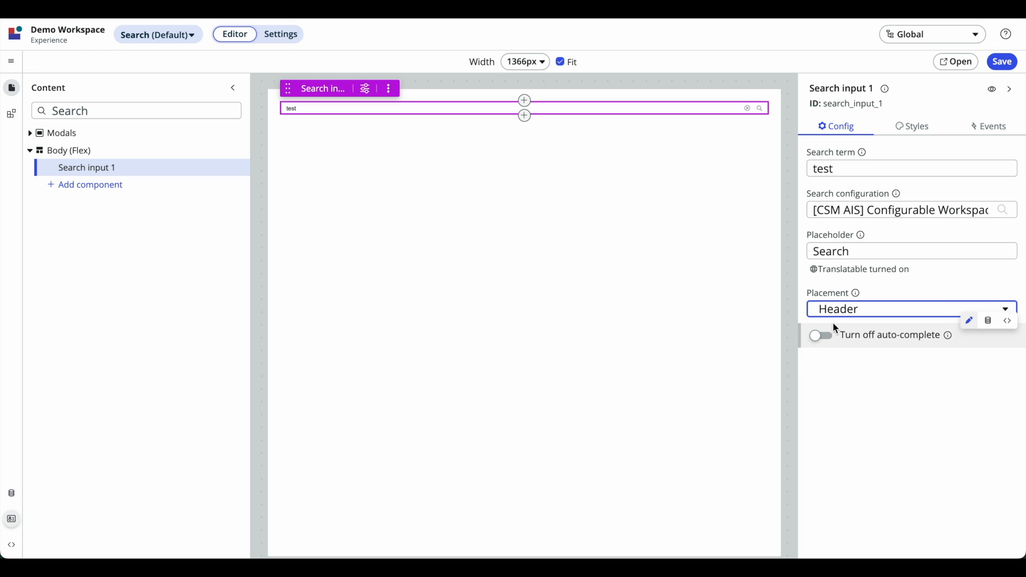
click(837, 311)
click(842, 351)
click(854, 389)
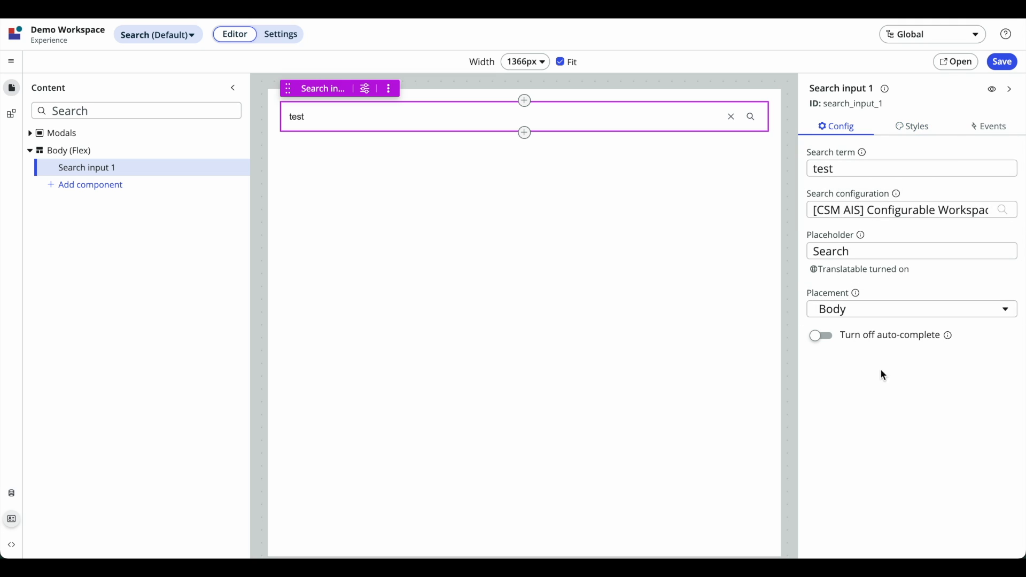
Save the page and open the live Demo Workspace page.
click(1003, 62)
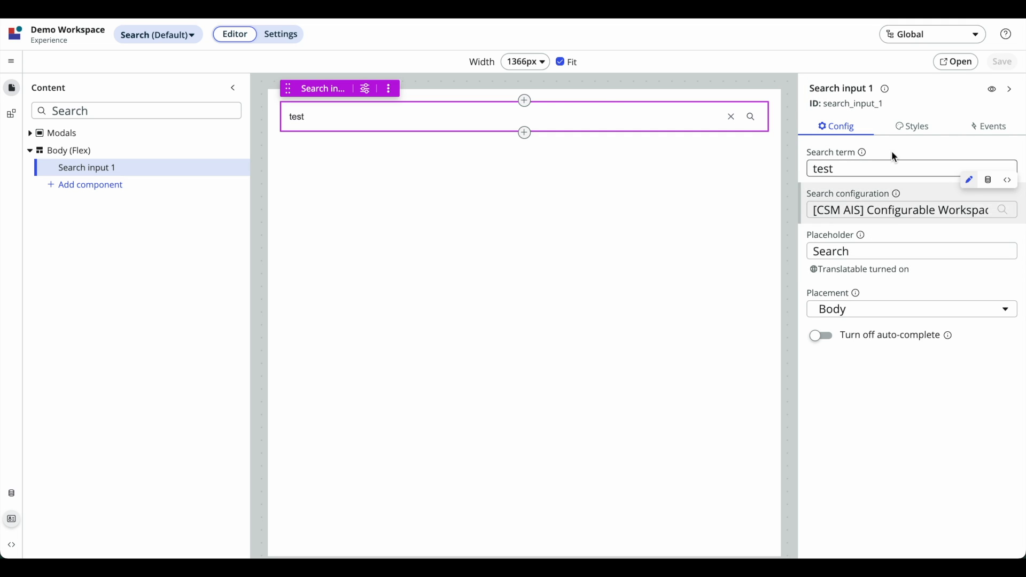
click(957, 62)
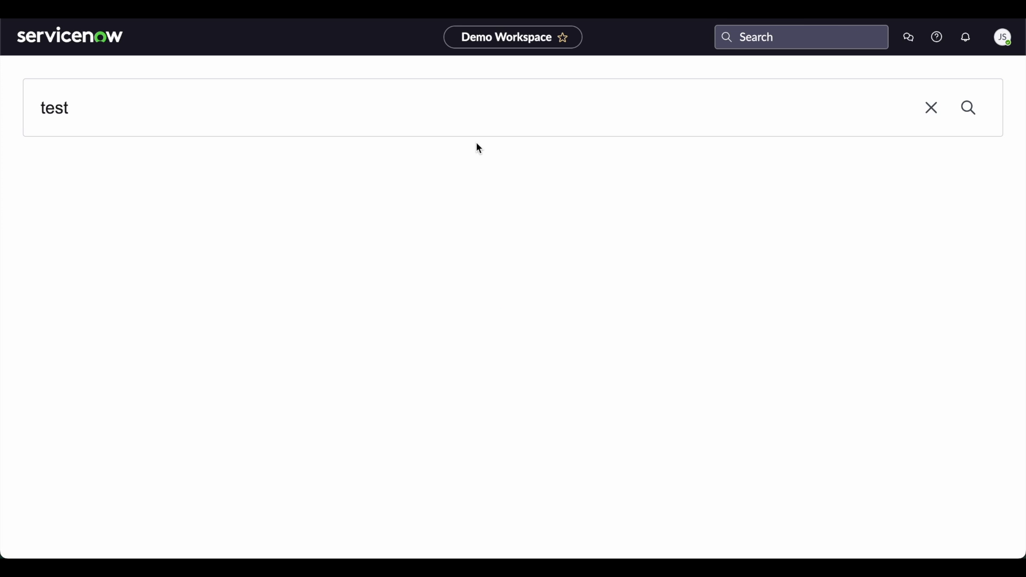
Test the suggestions for "test" on the live page, choose the "testing again test" incident, and return to the editor.
key(BackSpace)
text(t)
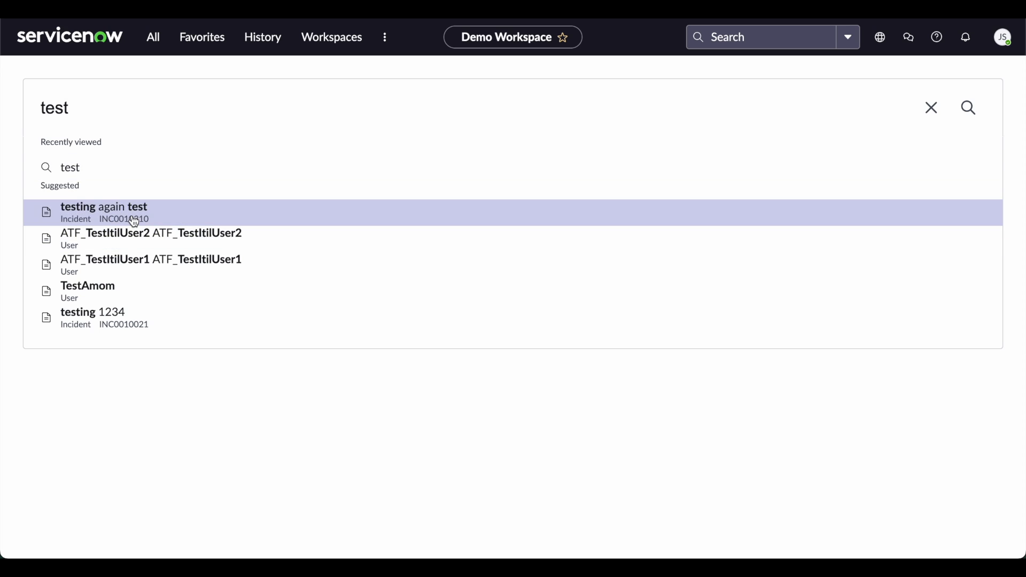
click(135, 221)
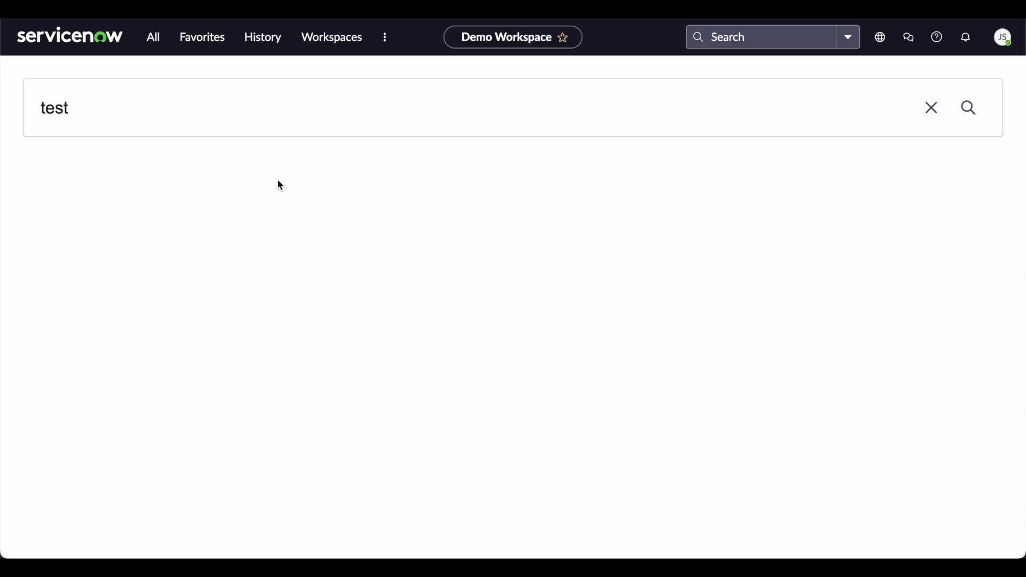
key(ctrl+shift+Tab)
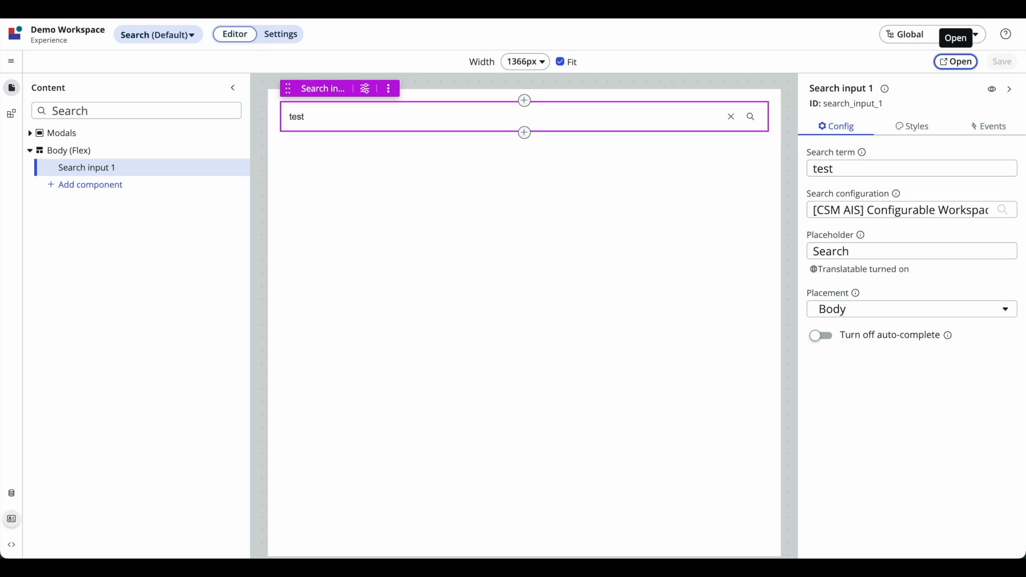
key(ctrl+Tab)
click(189, 107)
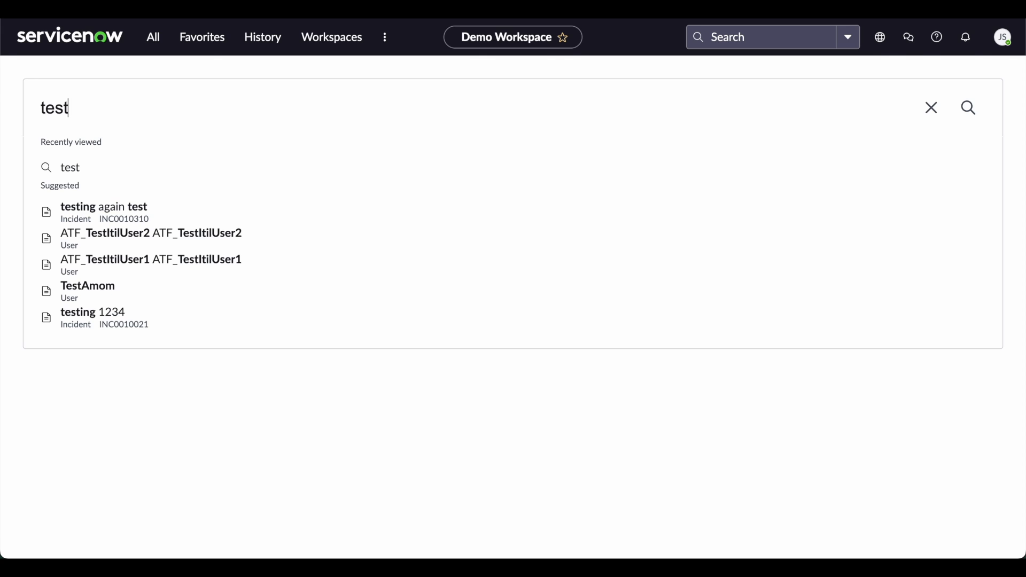
key(ctrl+shift+Tab)
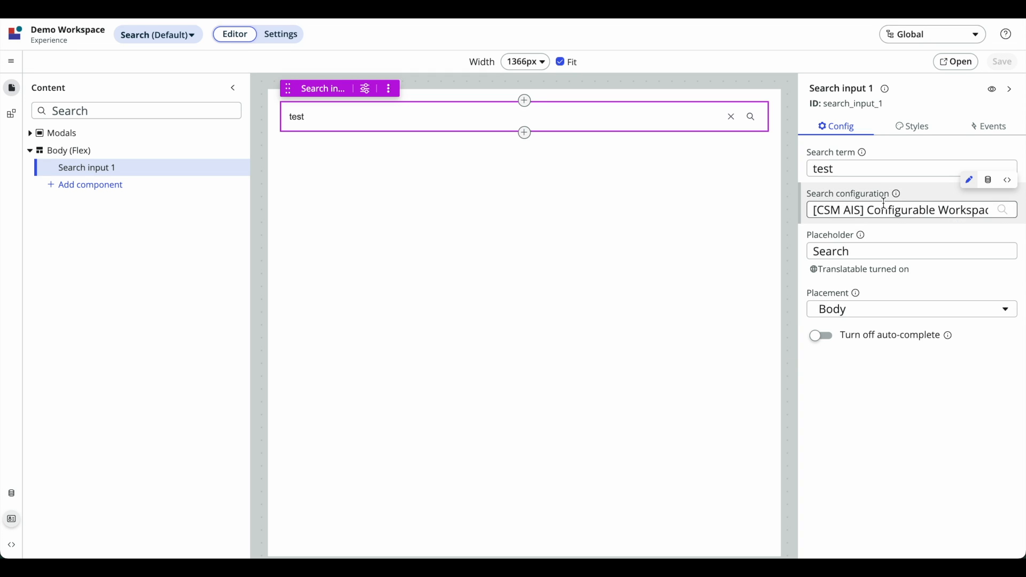
double_click(866, 163)
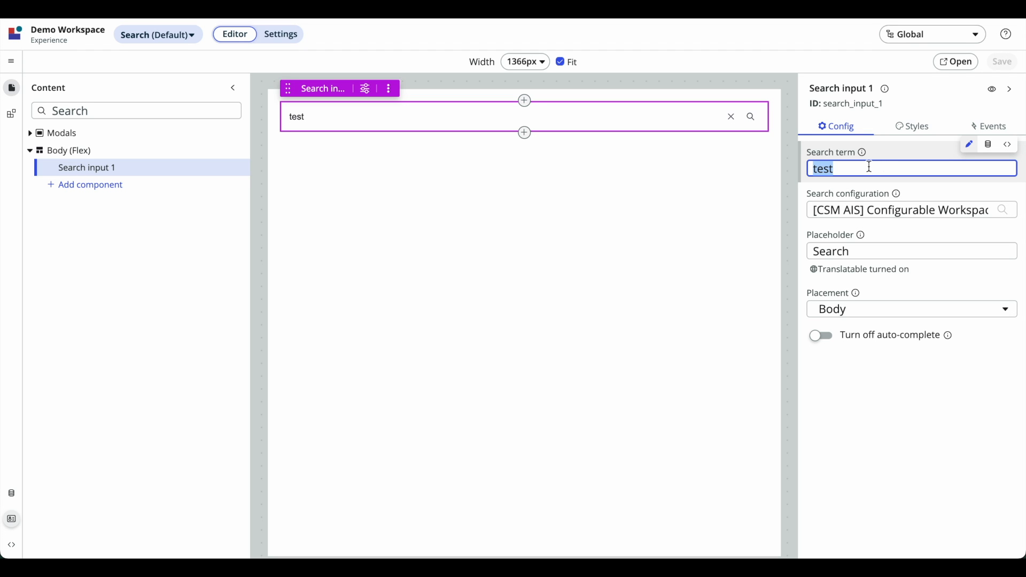
click(861, 435)
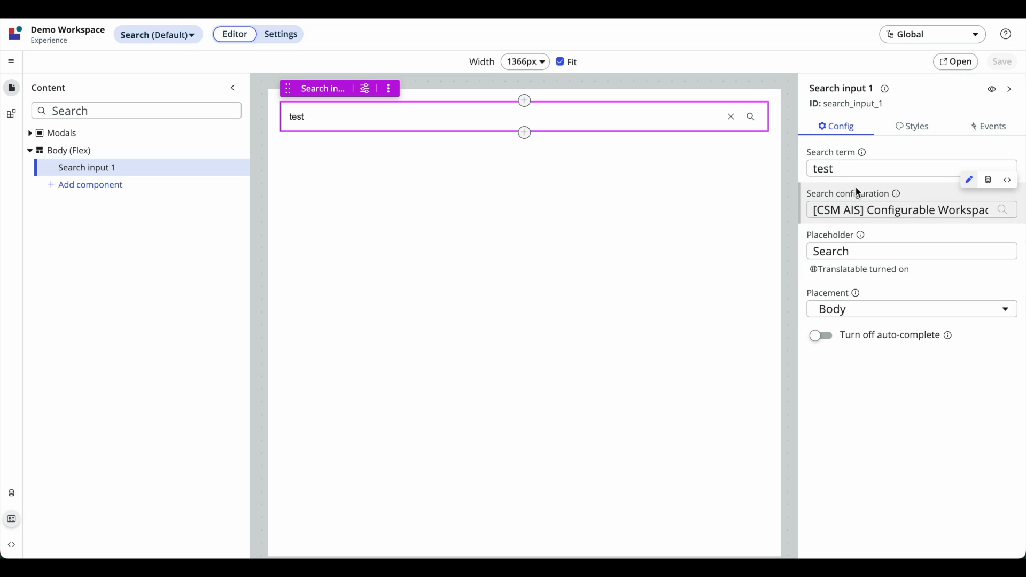
click(850, 172)
Open the client state parameters and clear the initial value of the searchTerm string parameter.
click(12, 519)
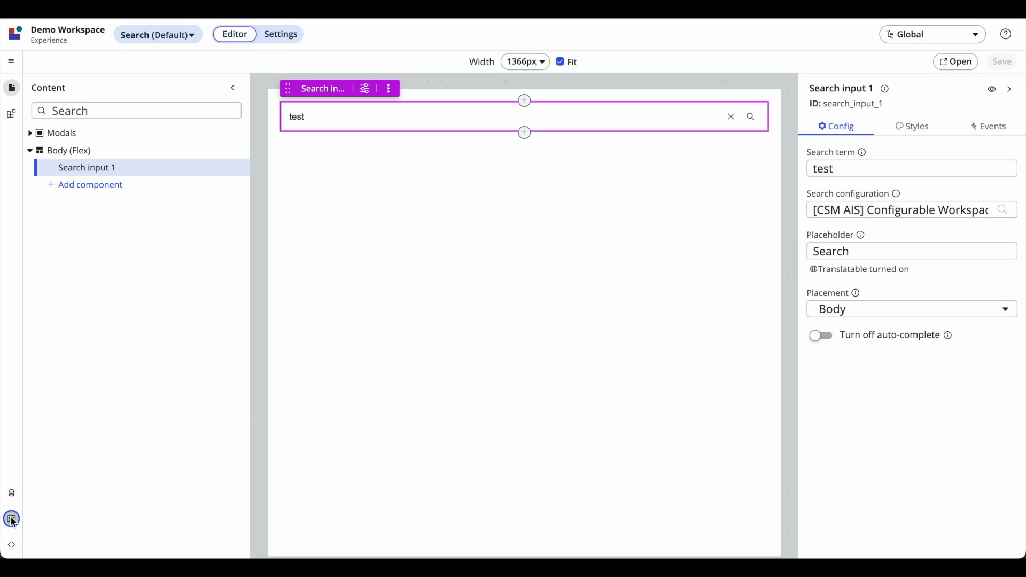
click(64, 295)
double_click(64, 295)
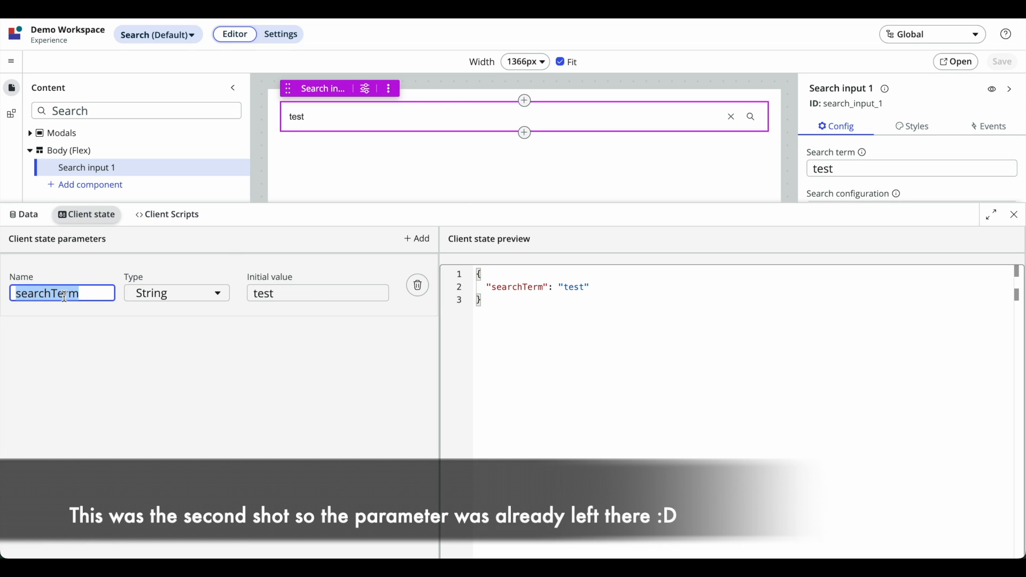
click(91, 289)
double_click(90, 288)
click(202, 228)
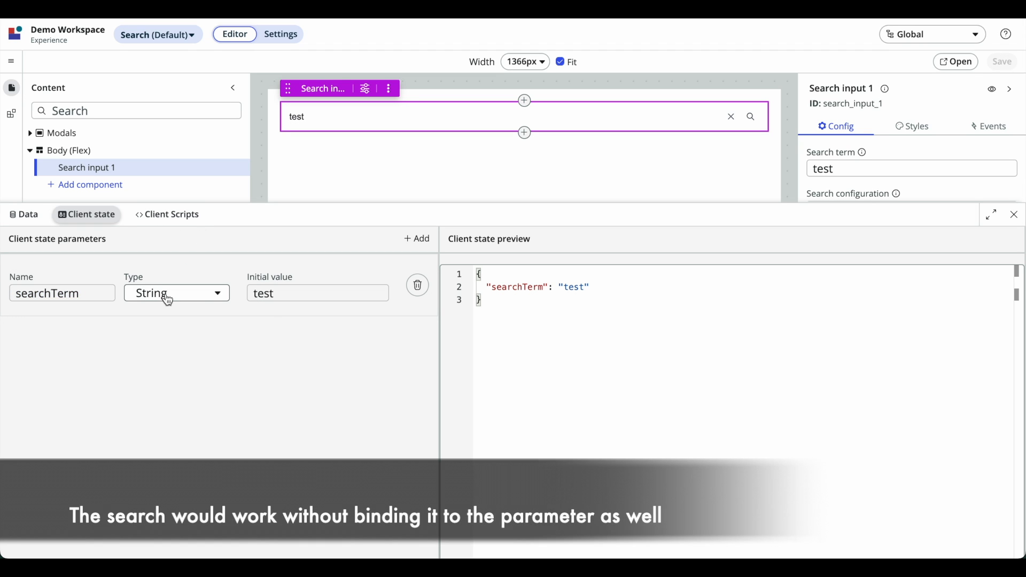
click(294, 287)
key(ctrl+a)
key(BackSpace)
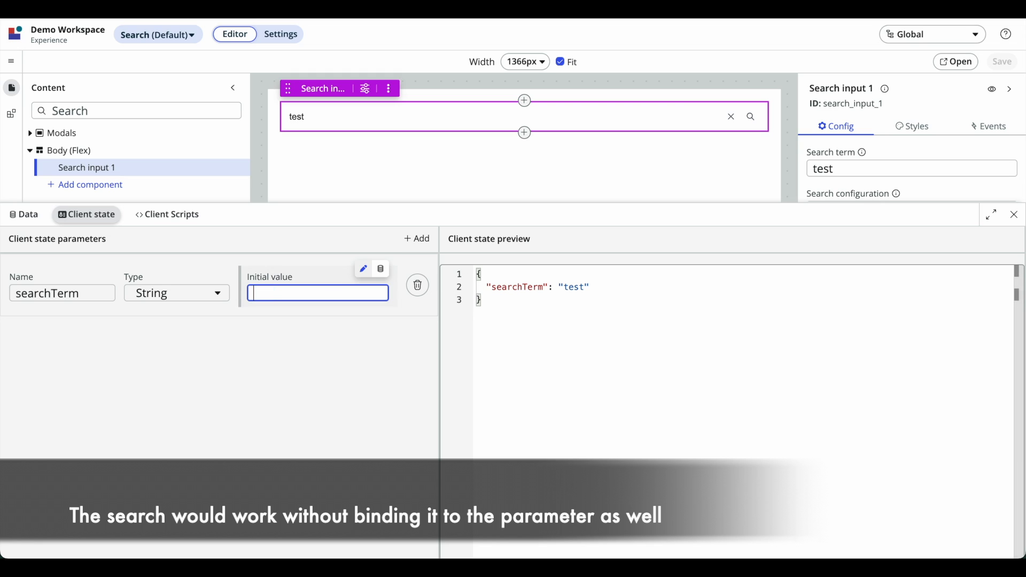
click(1014, 214)
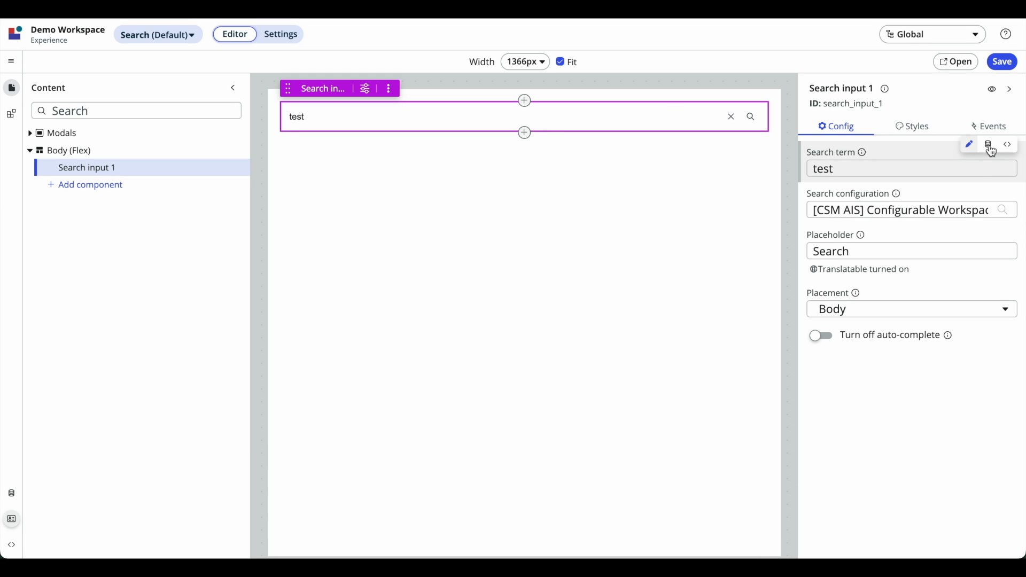
click(989, 145)
click(916, 169)
text(@state.)
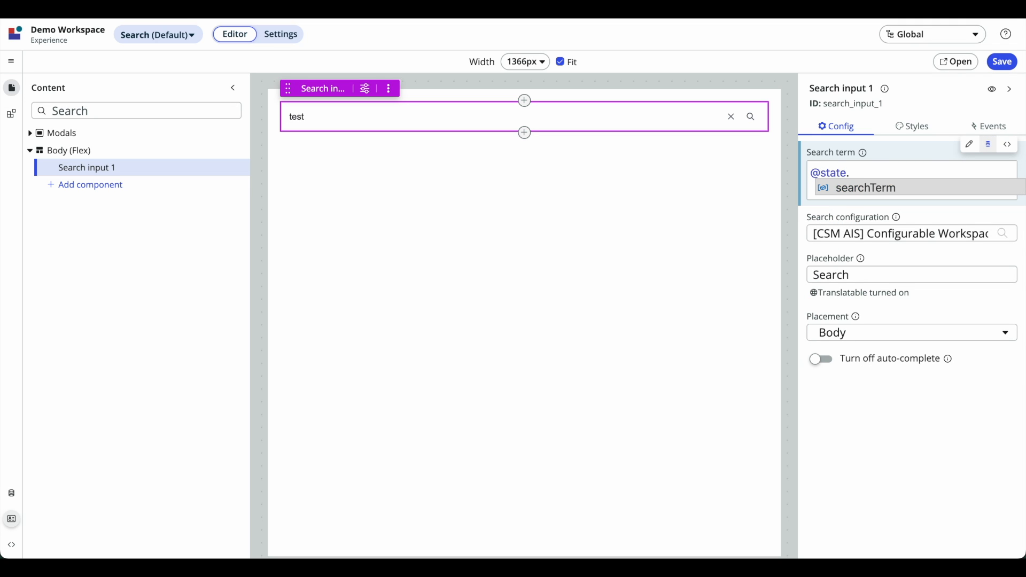
key(Return)
Configure an Update client state parameter handler for the search input's Search executed event, targeting the searchTerm parameter.
click(910, 133)
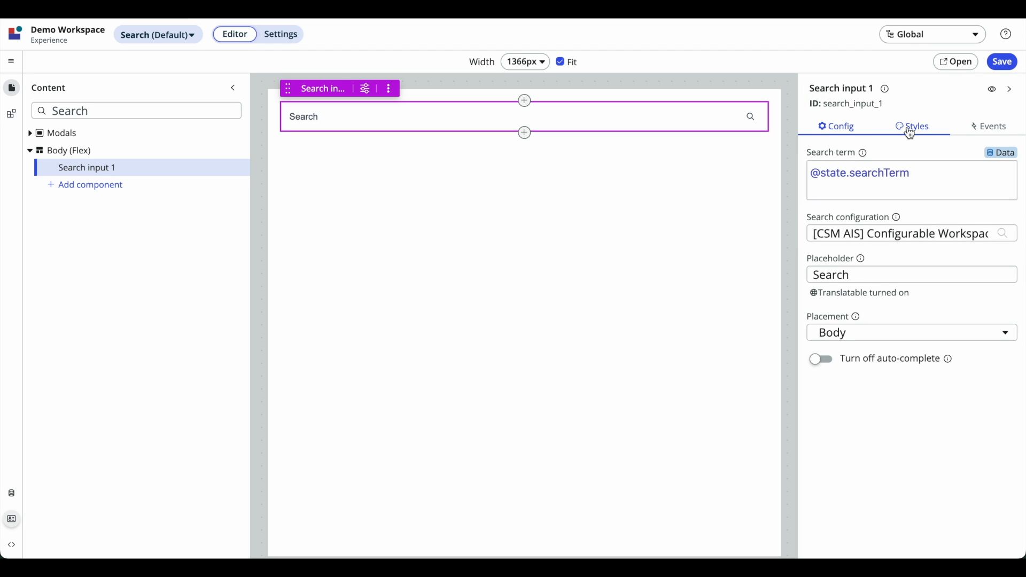
click(974, 137)
click(866, 215)
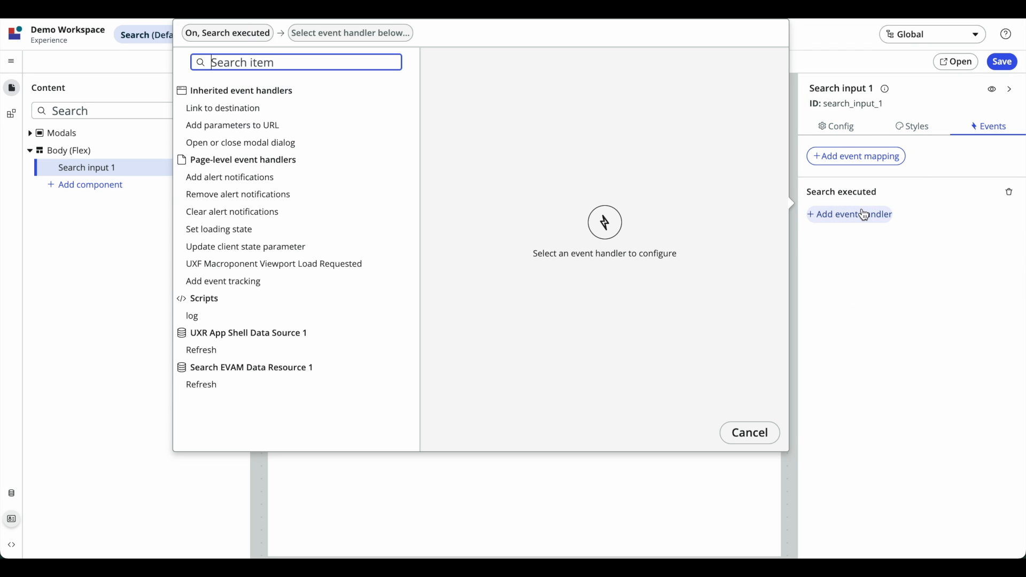
click(292, 248)
click(455, 121)
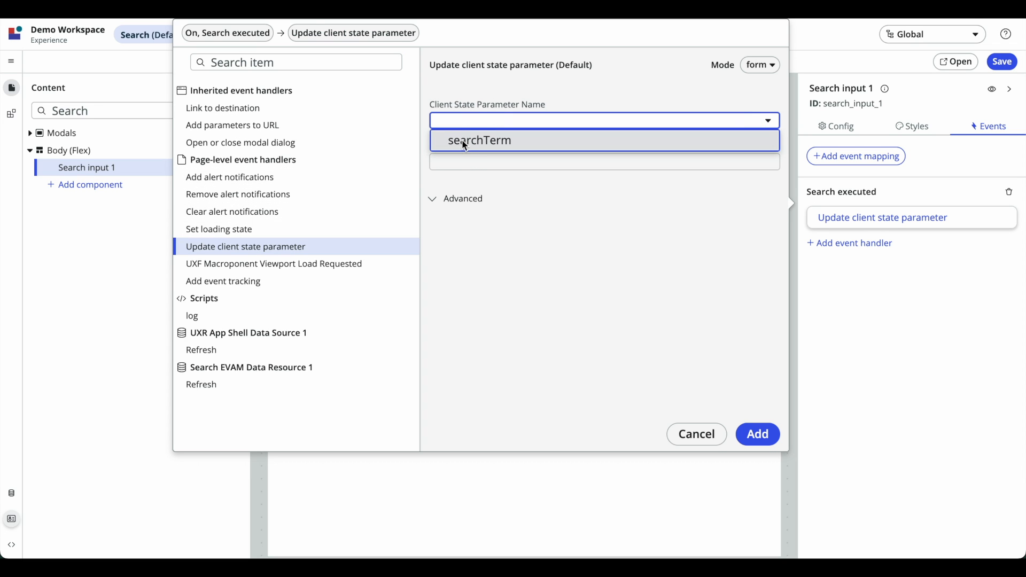
click(453, 140)
click(472, 164)
click(773, 133)
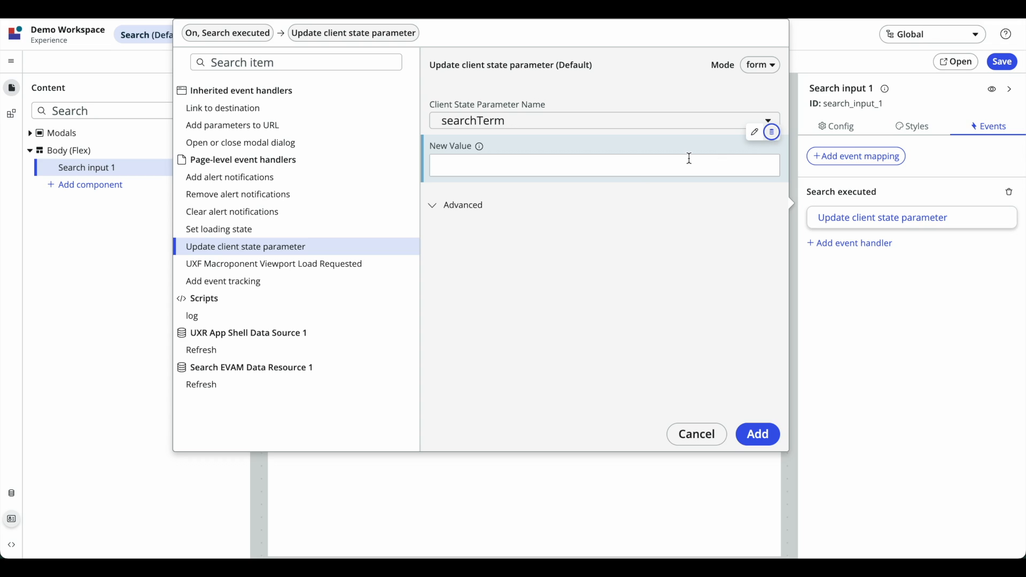
click(690, 158)
text(@opay)
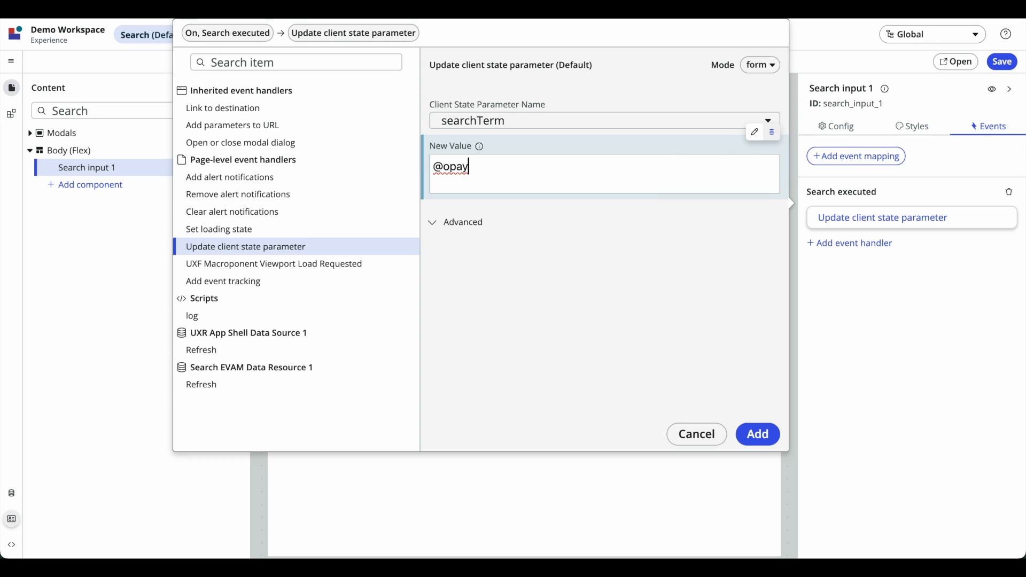
key(BackSpace)
key(BackSpace)
text(payload.SearchTerm)
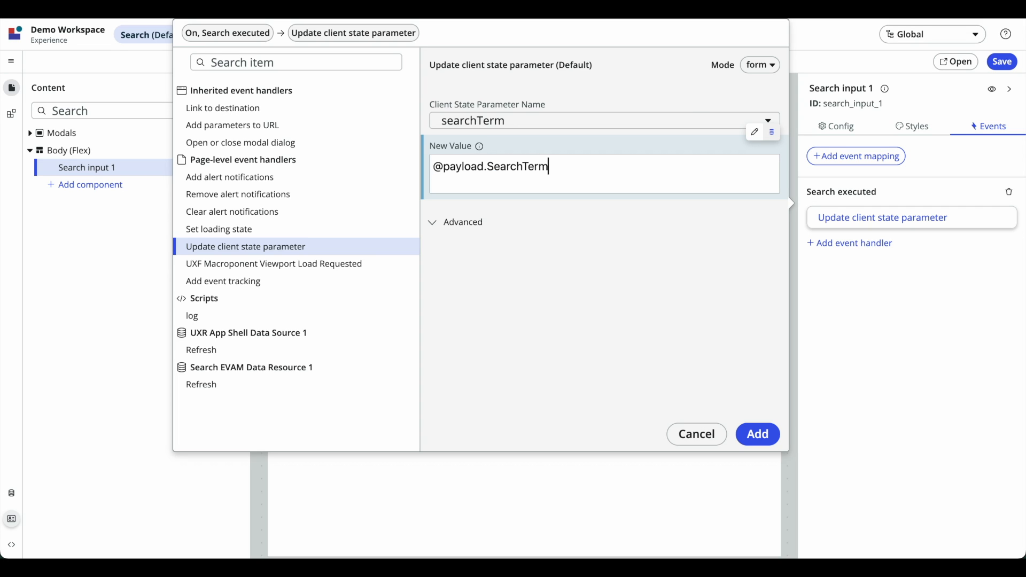
click(545, 170)
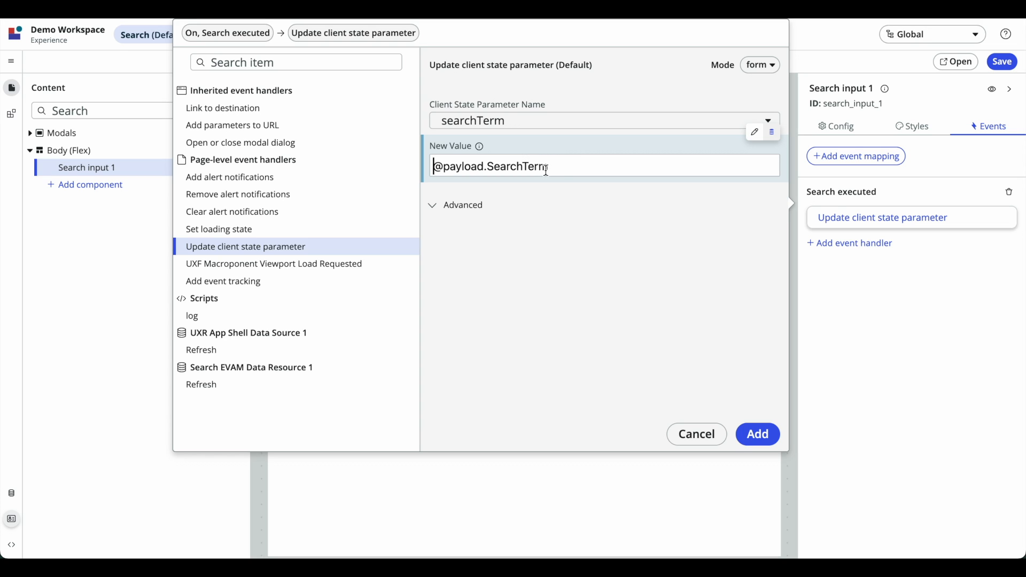
click(762, 434)
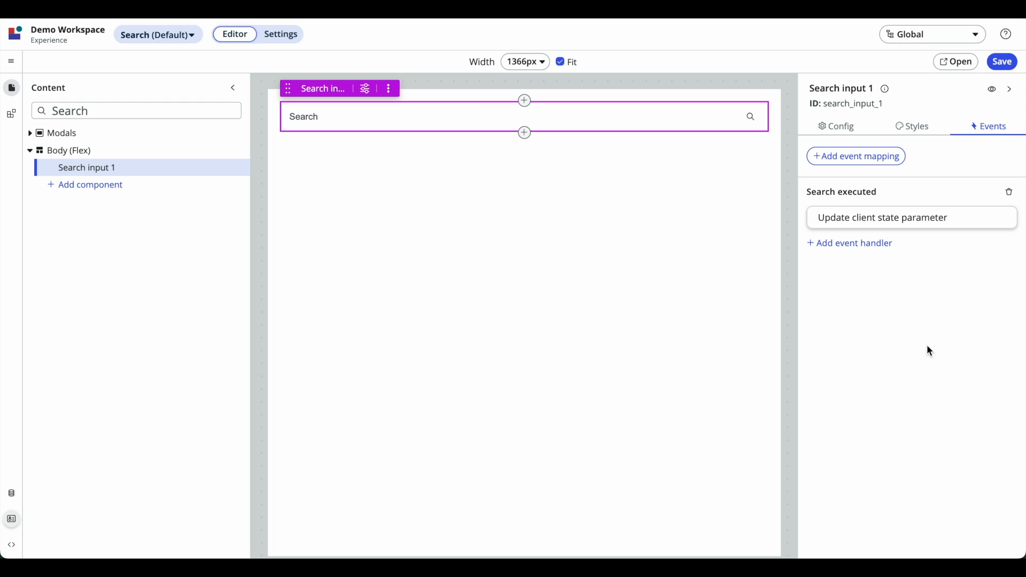
Review how the log client script writes the event to the console.
click(11, 551)
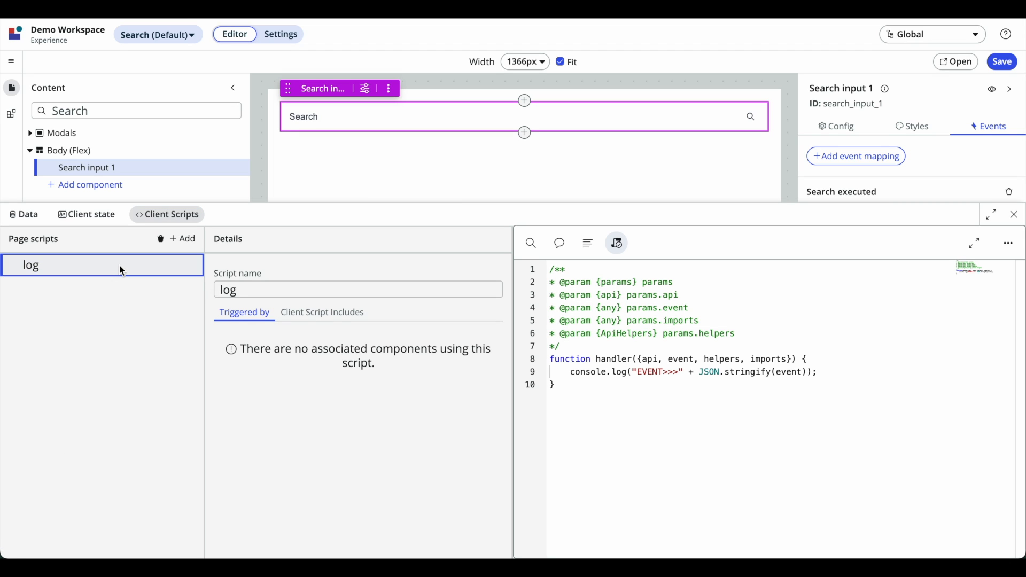
double_click(789, 372)
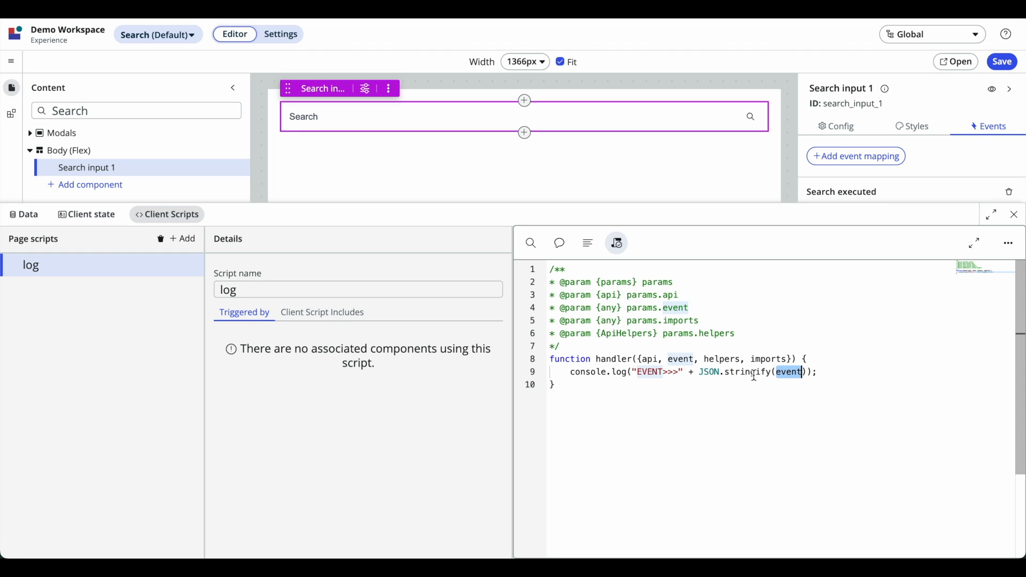
double_click(650, 372)
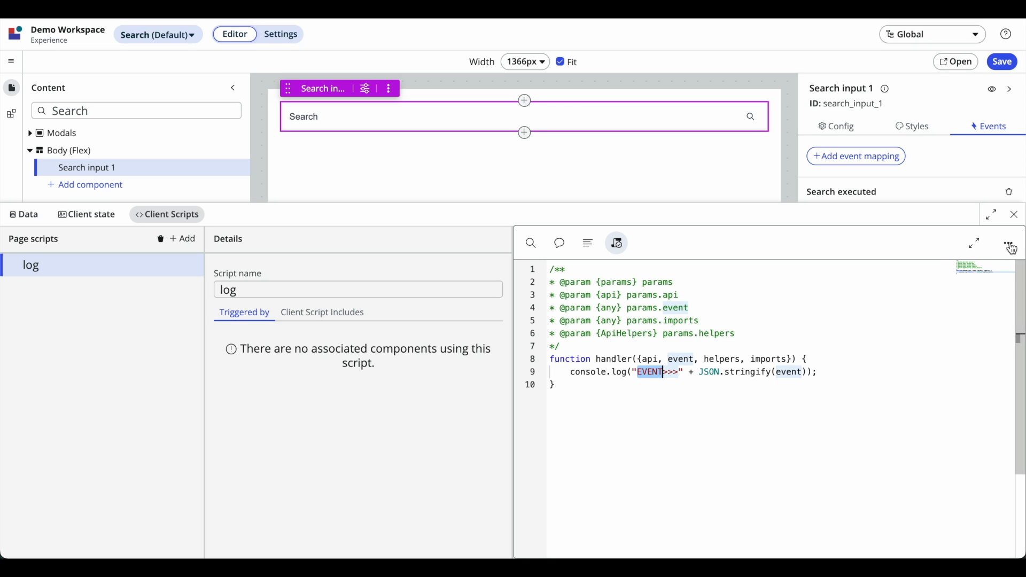
click(1017, 215)
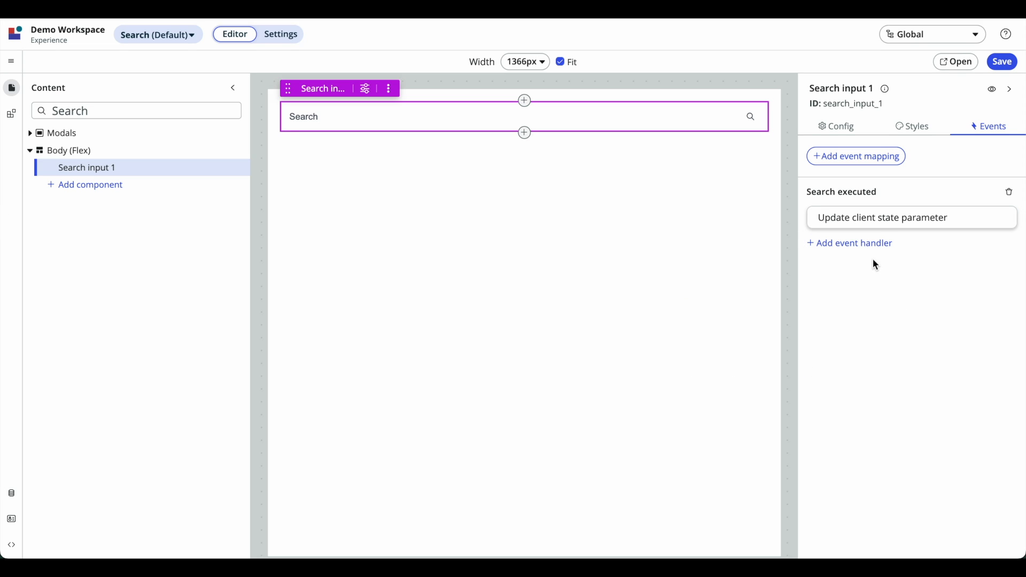
Add the log client script as a second handler for the Search executed event and save the page.
double_click(834, 187)
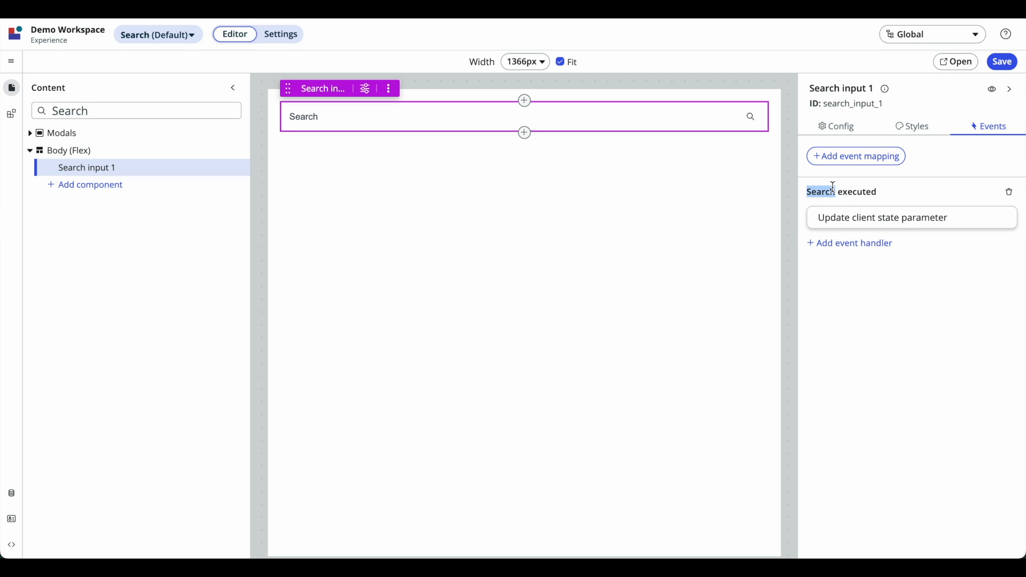
click(839, 243)
click(266, 317)
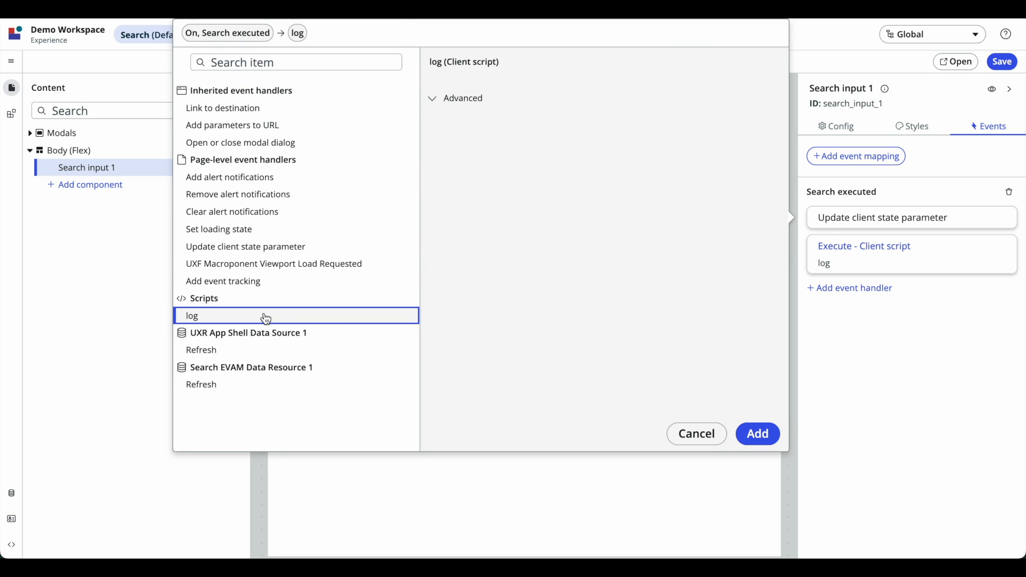
click(755, 433)
click(1003, 62)
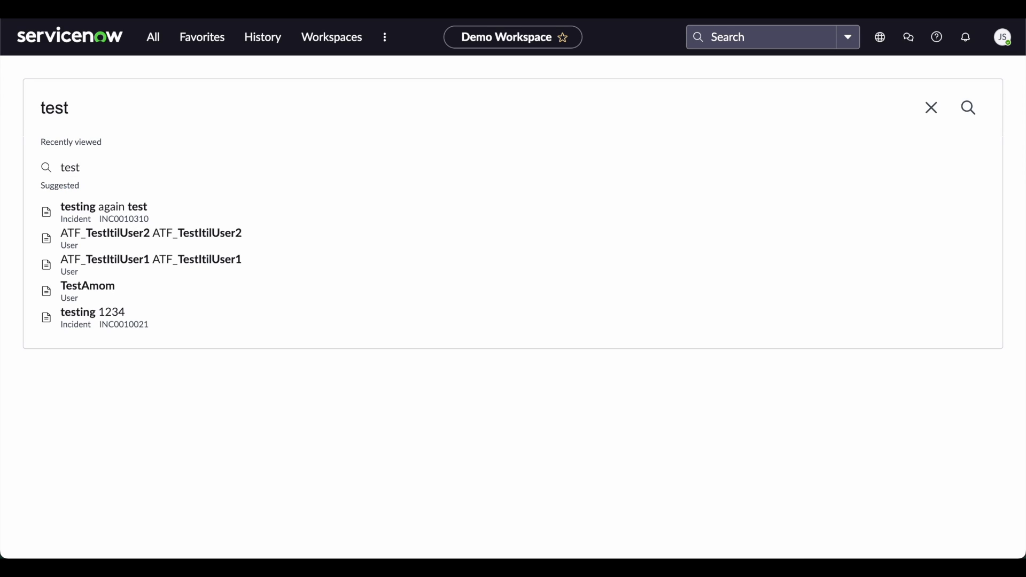
Reload the live Demo Workspace page, open the browser's developer console, and clear its messages.
key(super+r)
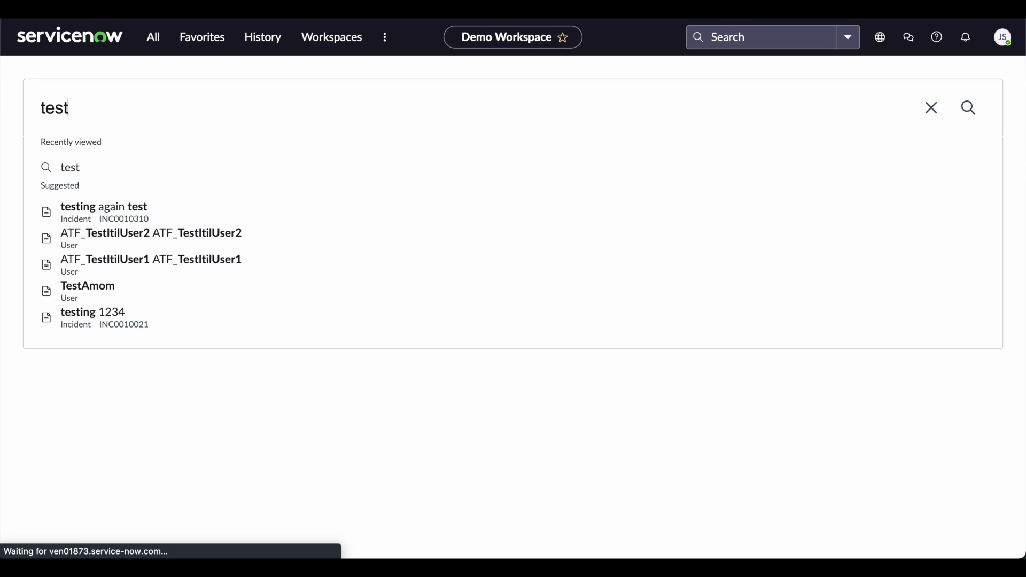
right_click(307, 95)
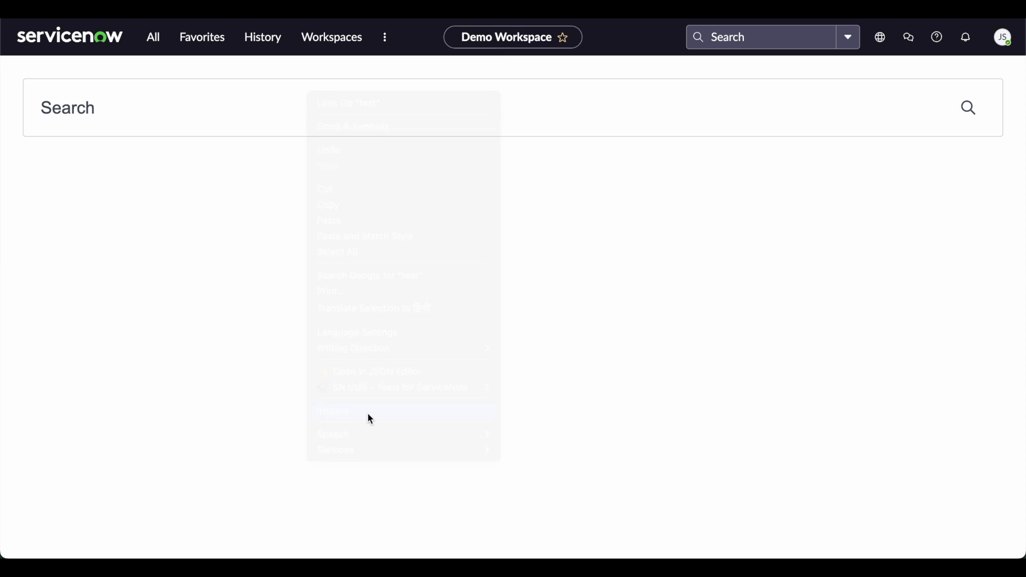
click(371, 419)
click(126, 356)
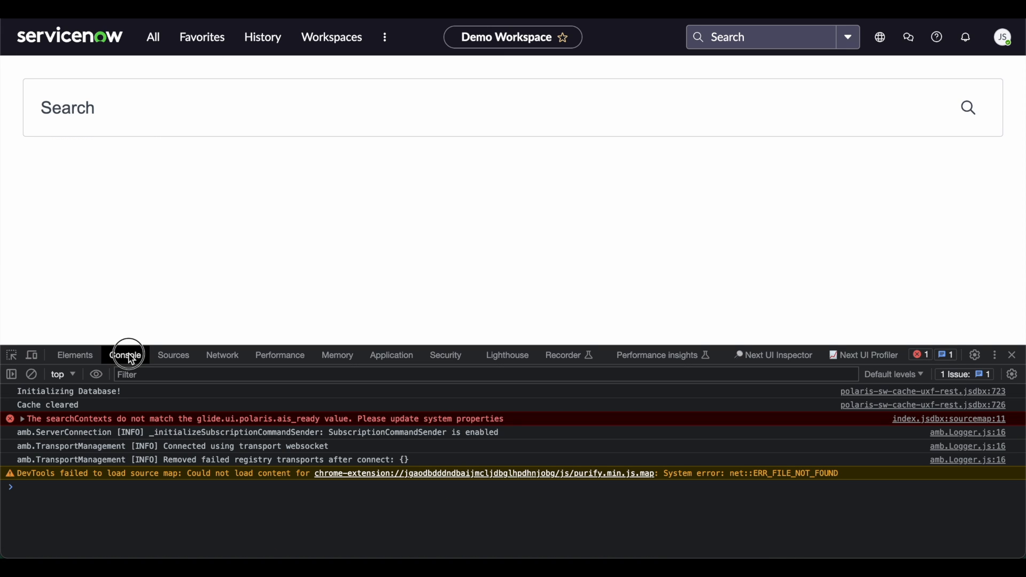
click(26, 376)
Run a search for "incident" on the live page and examine the logged event's name and payload search term.
click(123, 86)
click(109, 107)
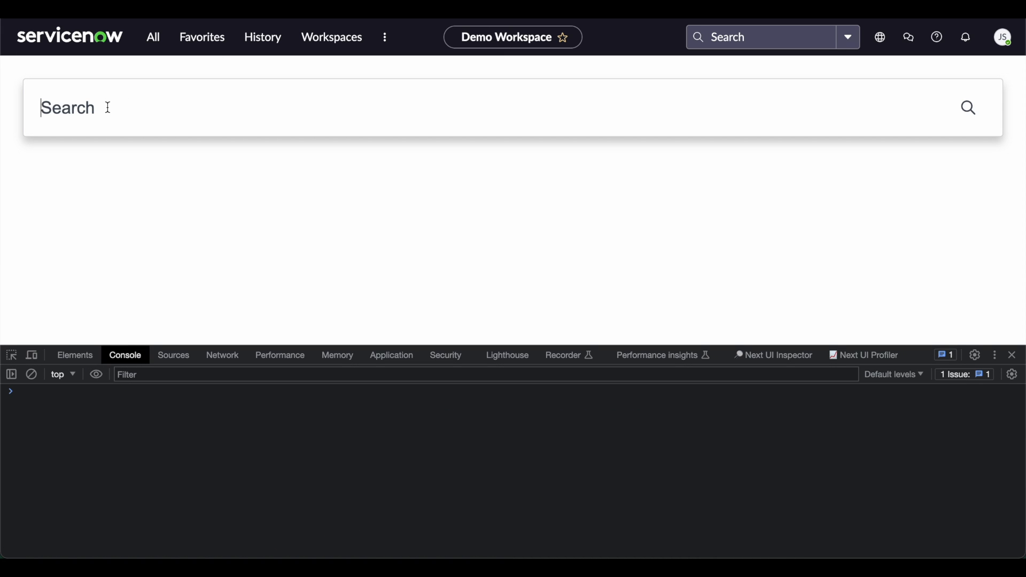
text(incident)
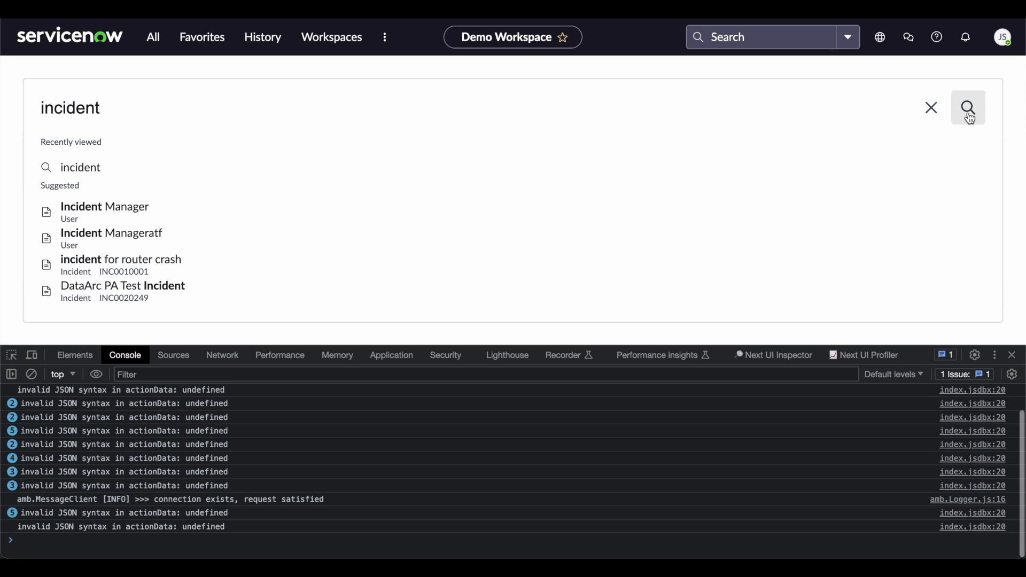
click(970, 115)
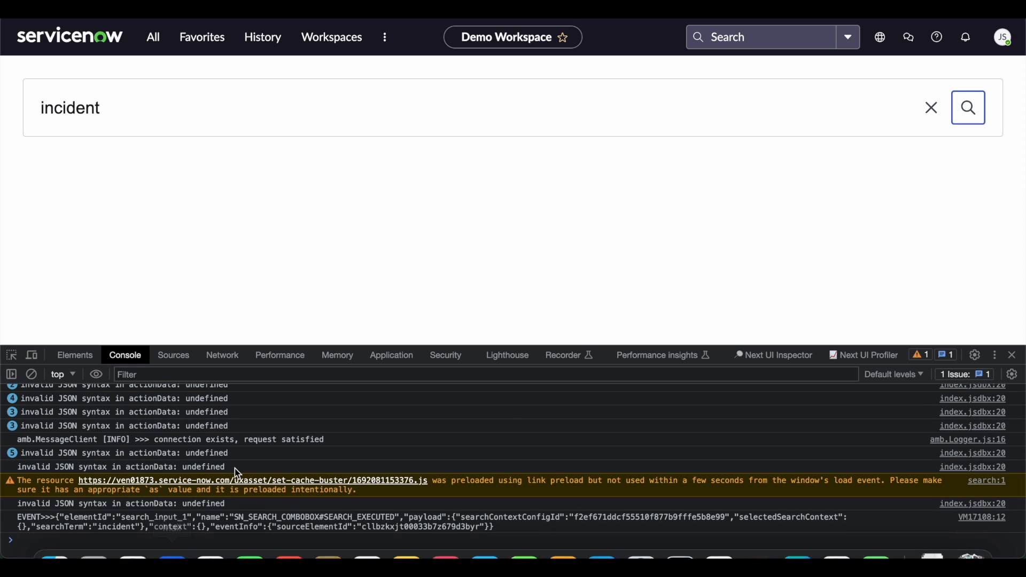
click(58, 518)
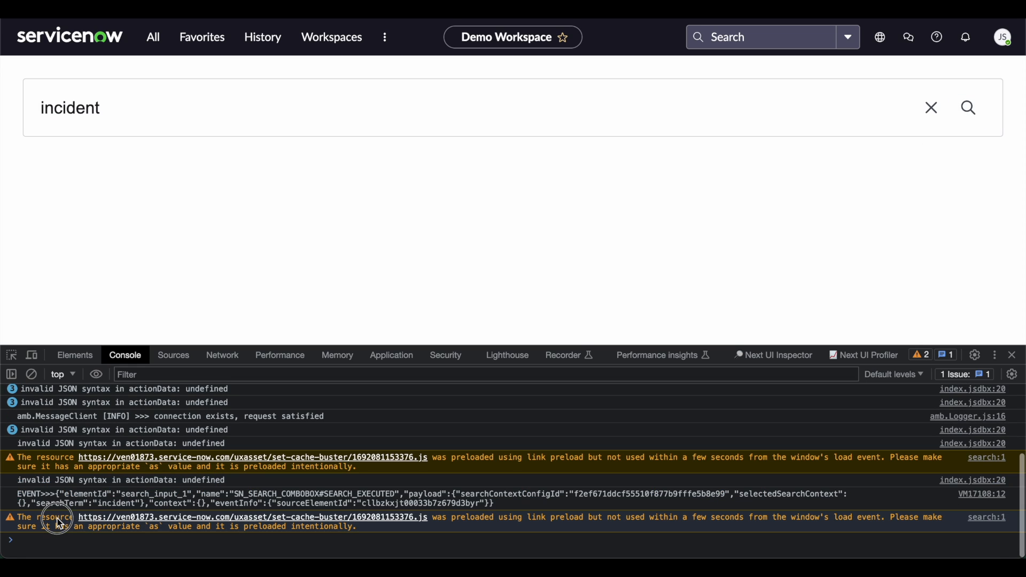
drag(57, 492, 169, 502)
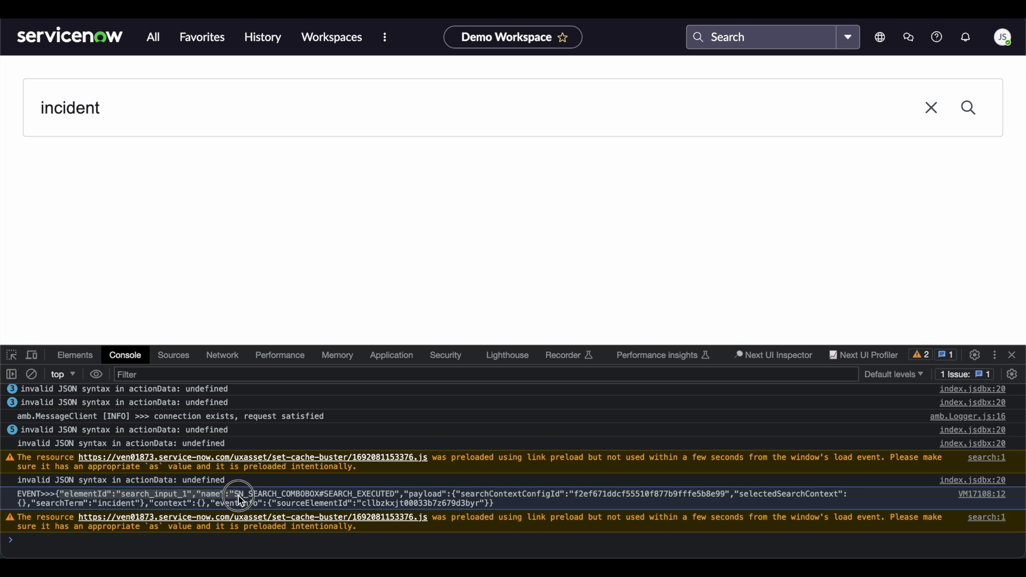
click(431, 476)
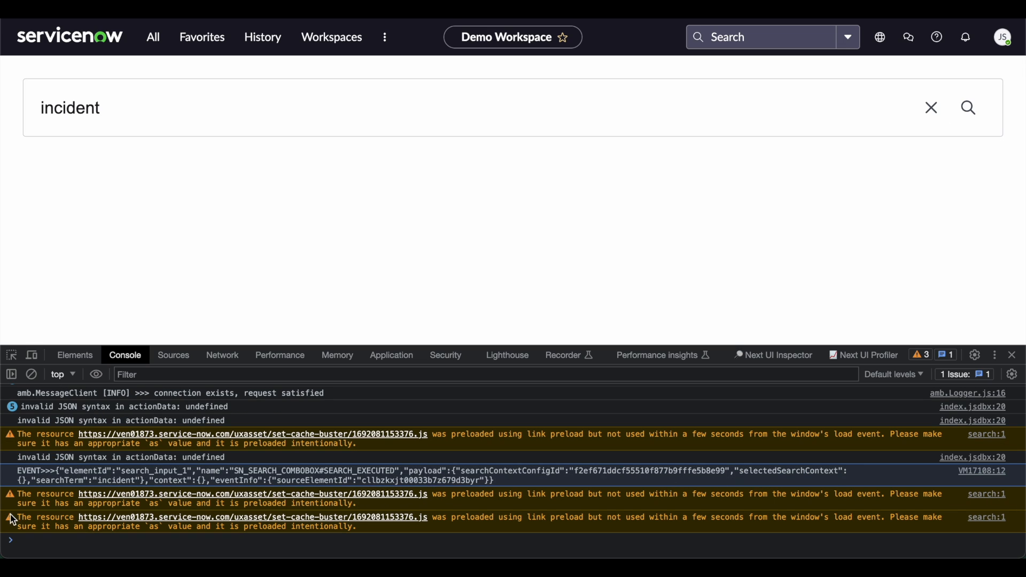
click(108, 482)
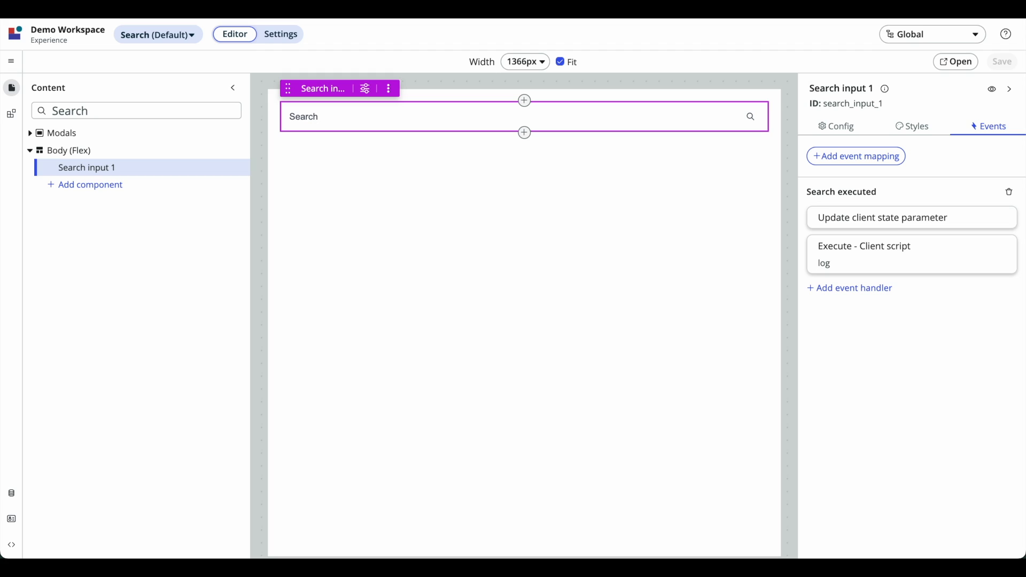
Return to the editor and review the Update client state parameter handler's parameter name and new value without applying changes.
click(868, 231)
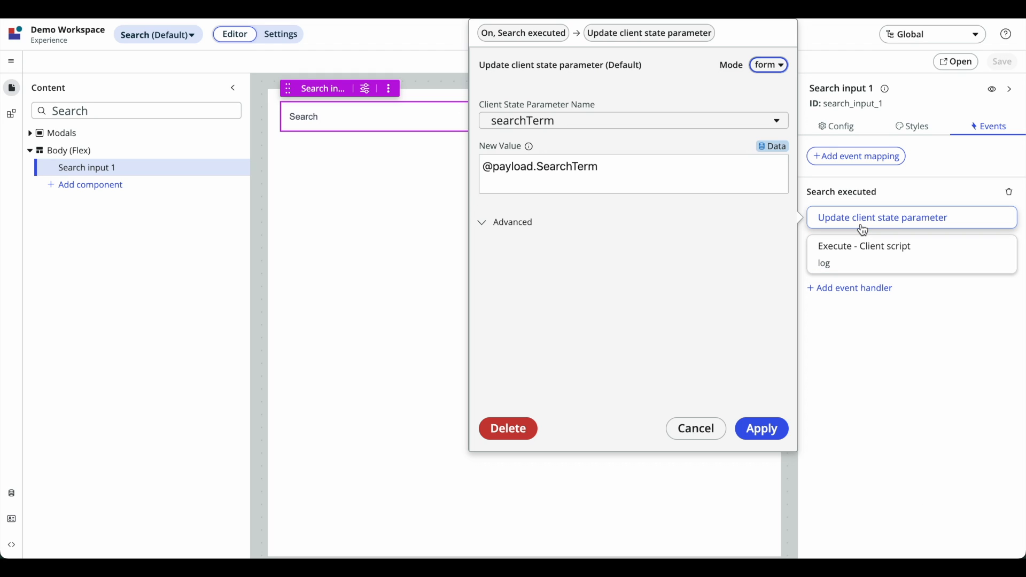
click(696, 431)
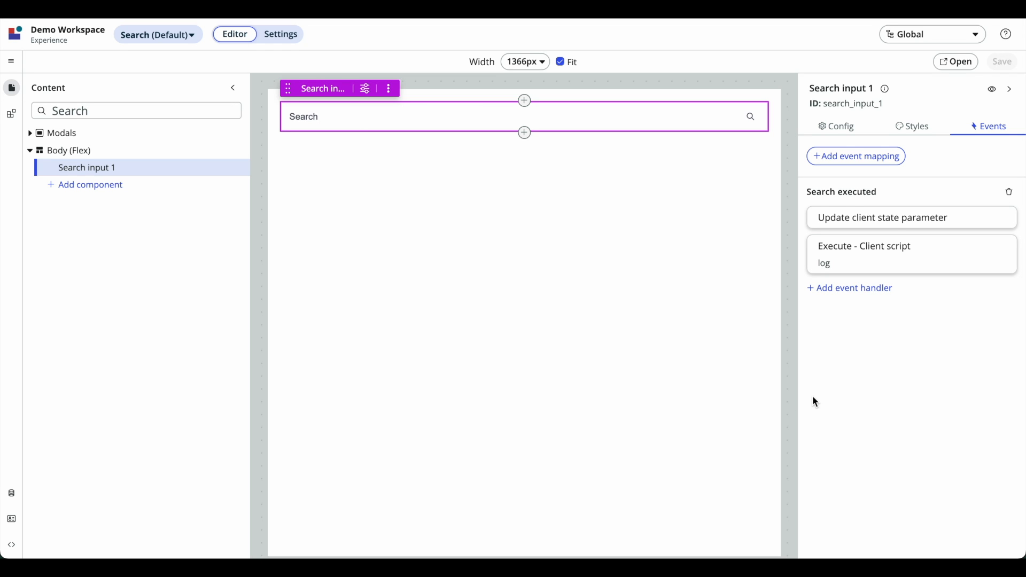
click(872, 225)
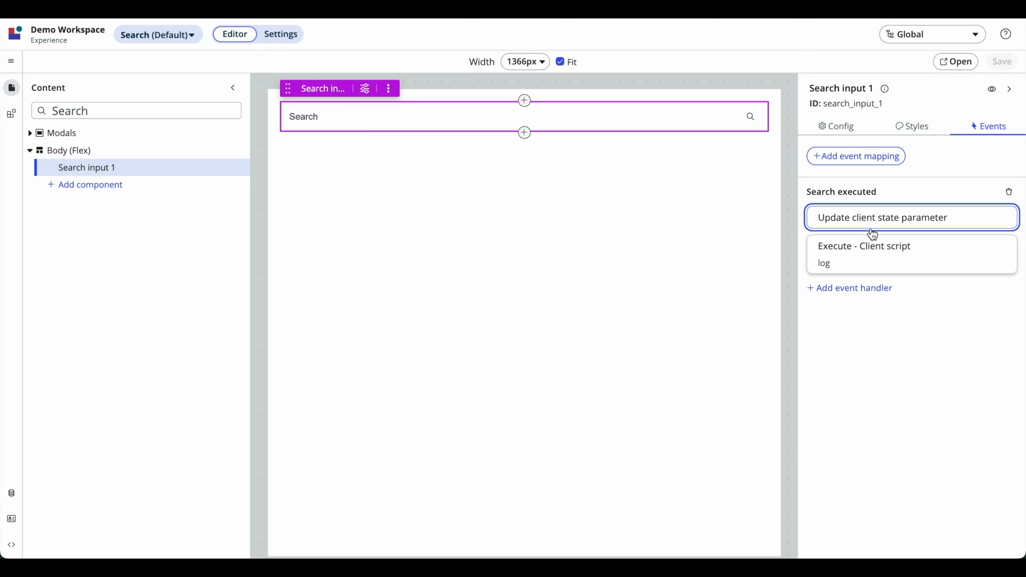
click(890, 425)
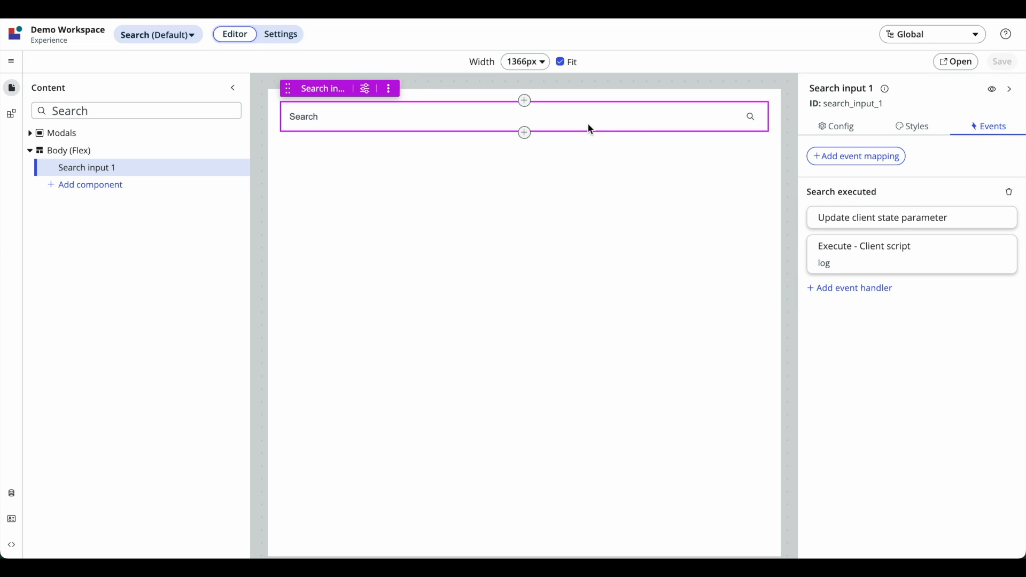
click(858, 231)
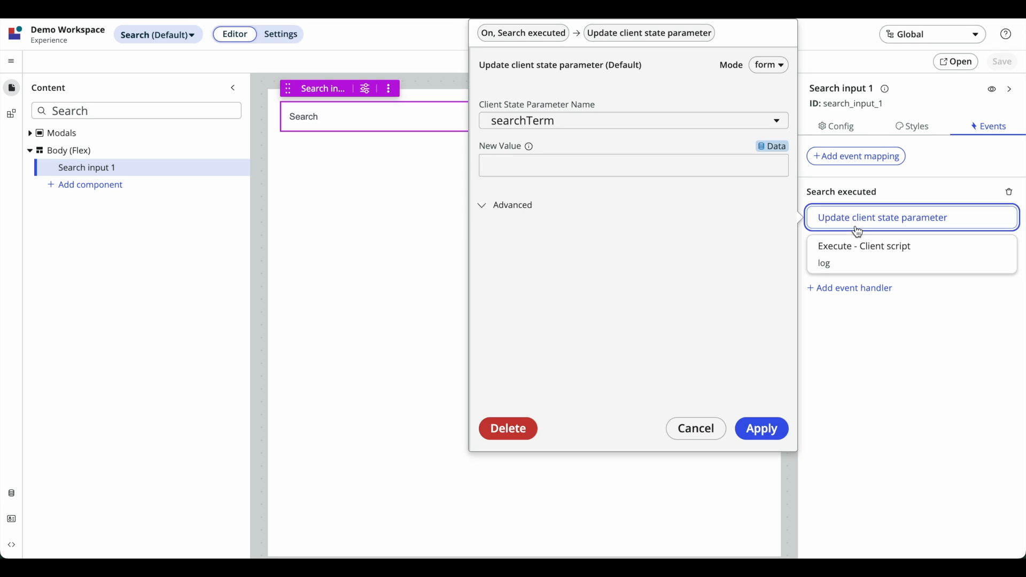
click(856, 362)
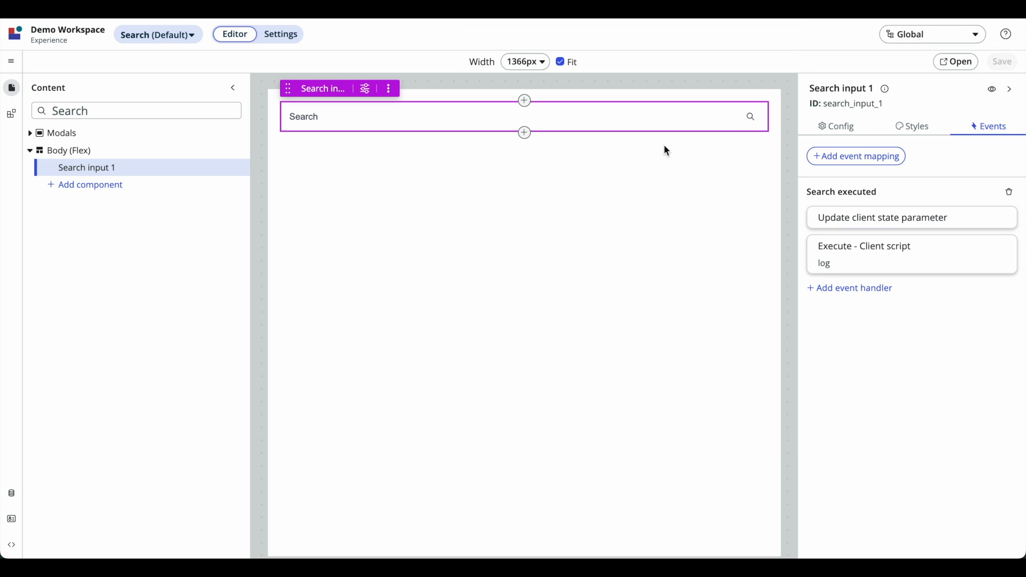
Map the Suggestion item clicked event to the log client script and save the page.
click(878, 158)
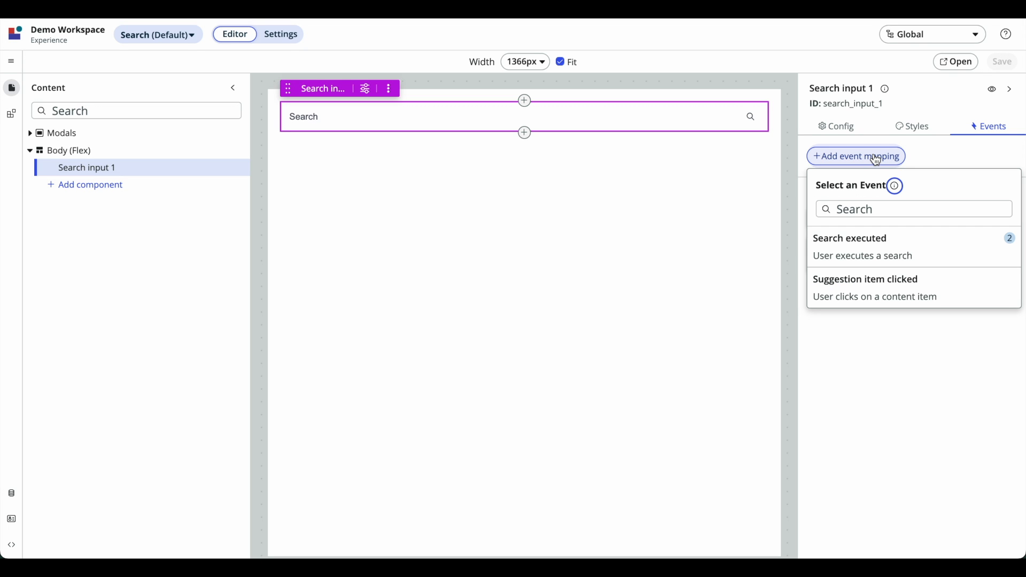
click(865, 291)
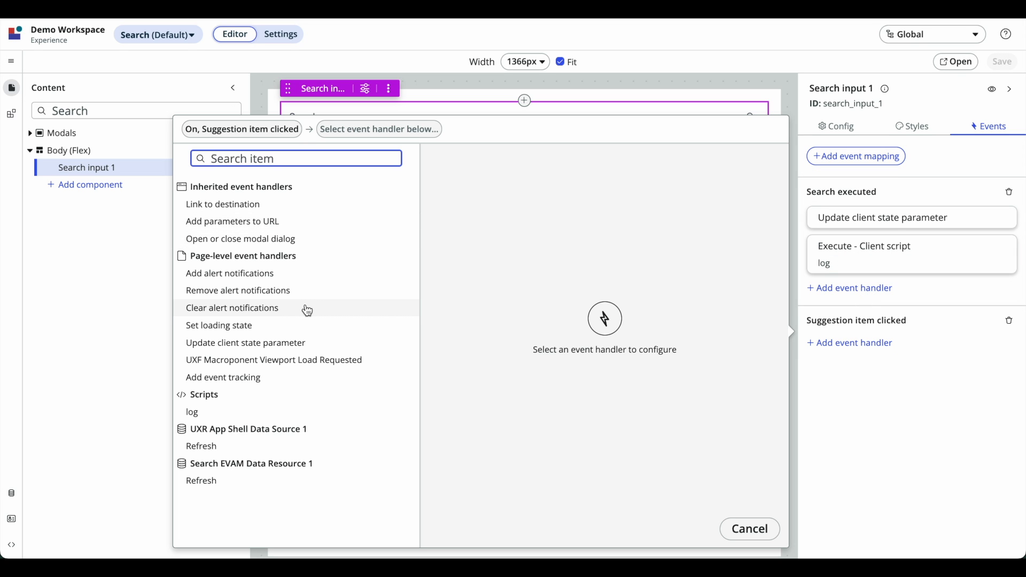
click(251, 416)
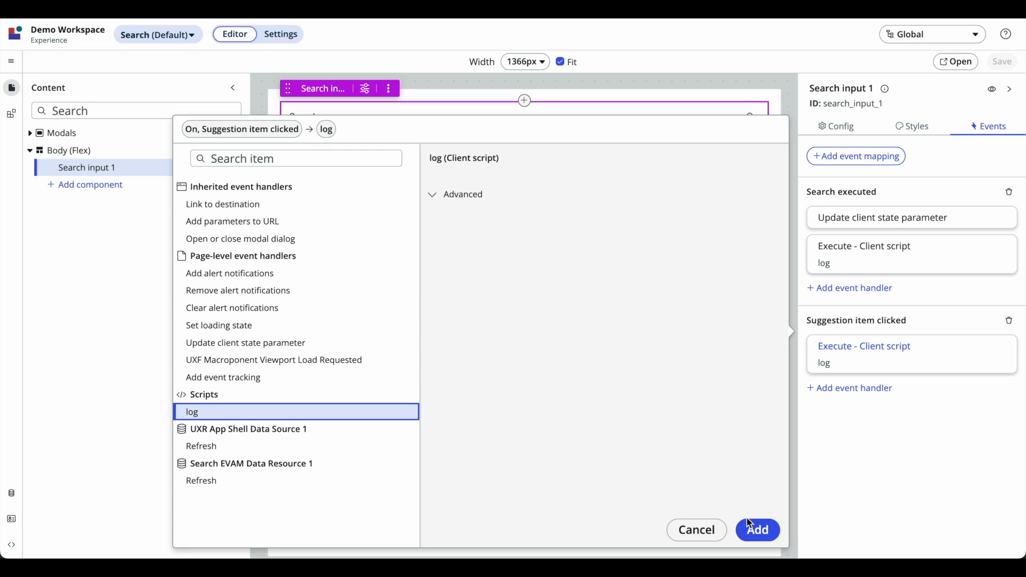
click(756, 534)
click(1002, 62)
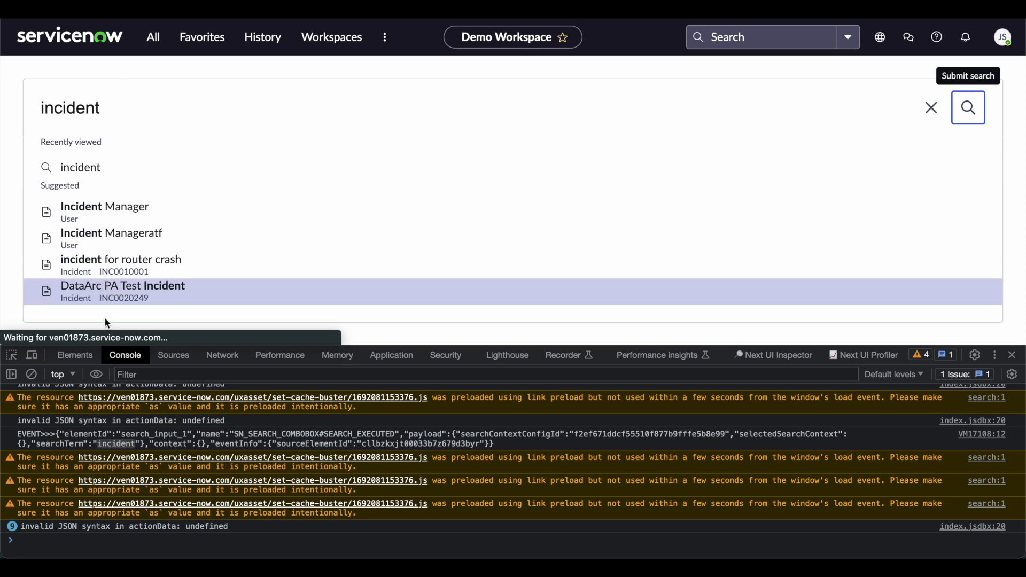
Reload the live page with a cleared console, enter "incident" in the search, and choose the "incident for router crash" suggestion.
click(35, 375)
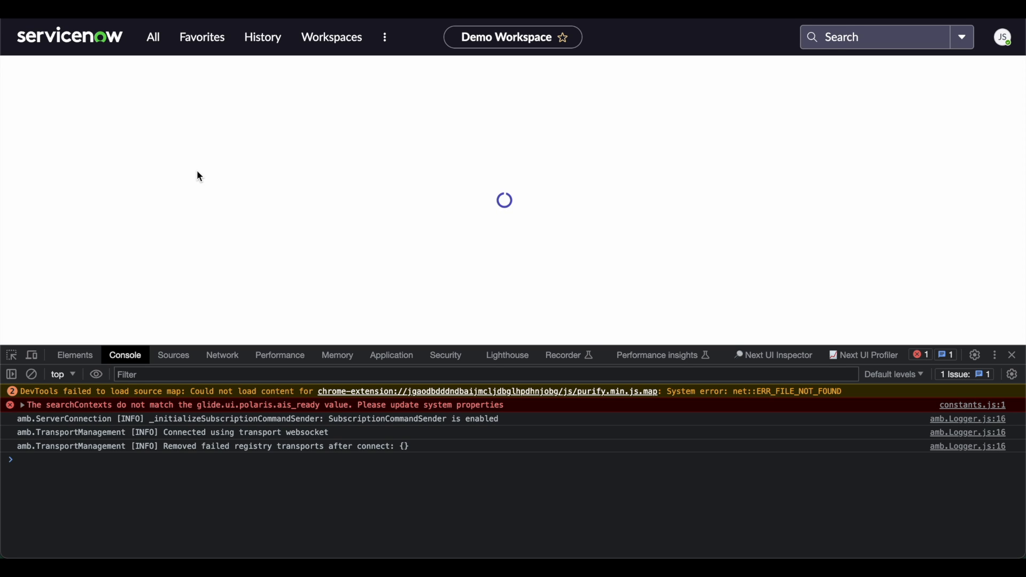
text(incident)
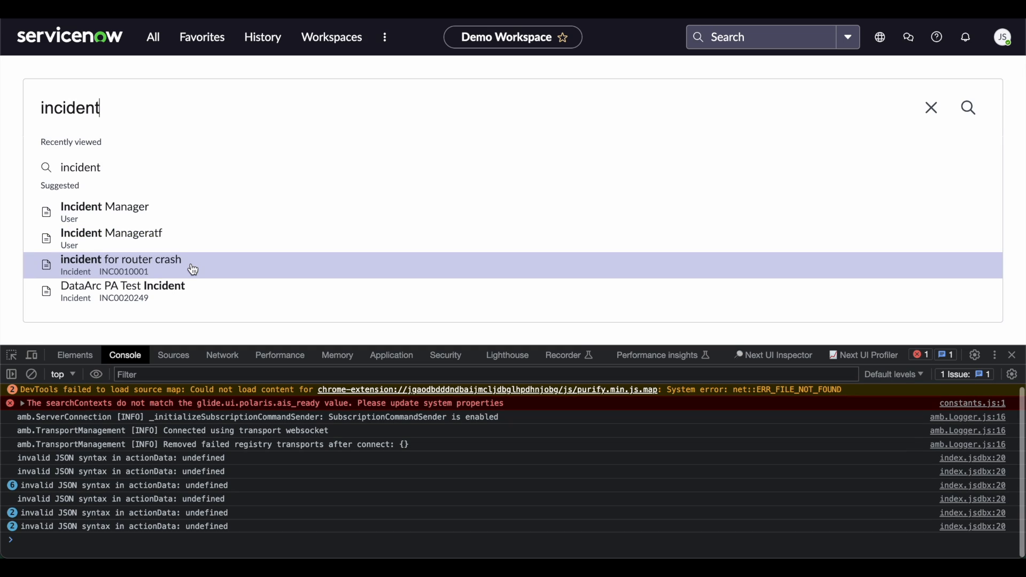
click(194, 270)
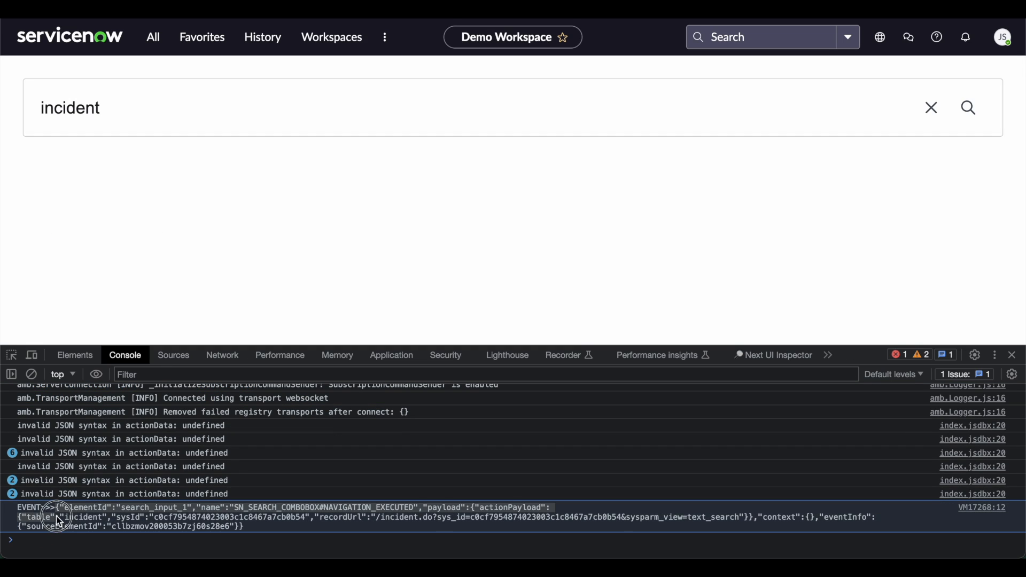
Copy the logged event's JSON from the console and format it in the JSON editor in place of the sample data.
click(250, 520)
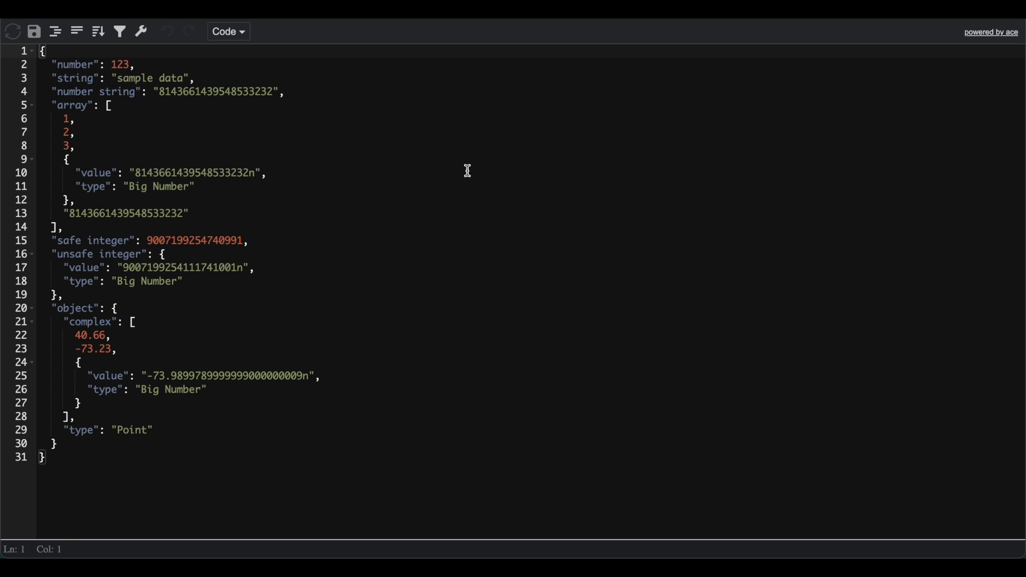
click(467, 170)
key(ctrl+a)
key(Delete)
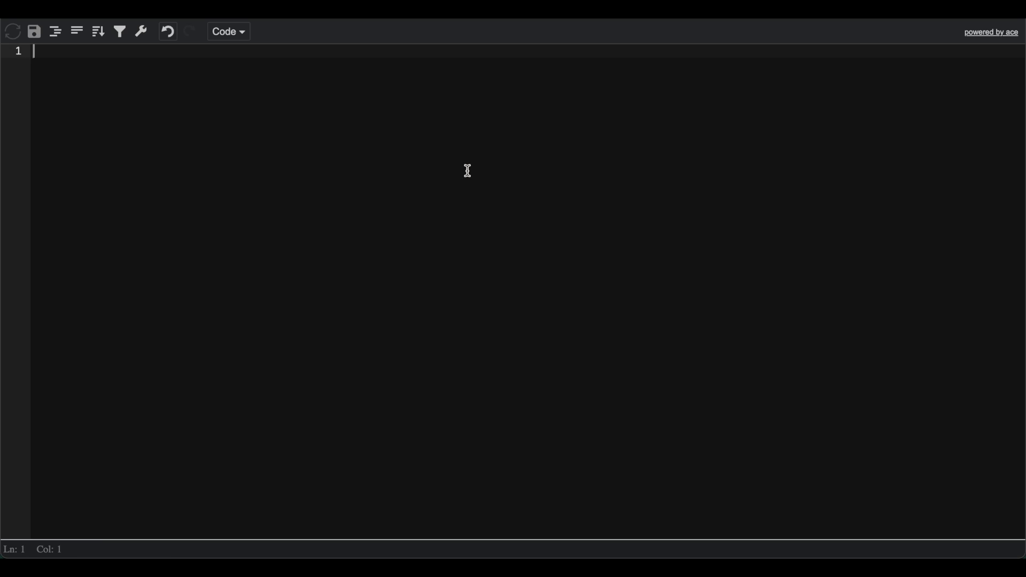
key(ctrl+v)
click(56, 31)
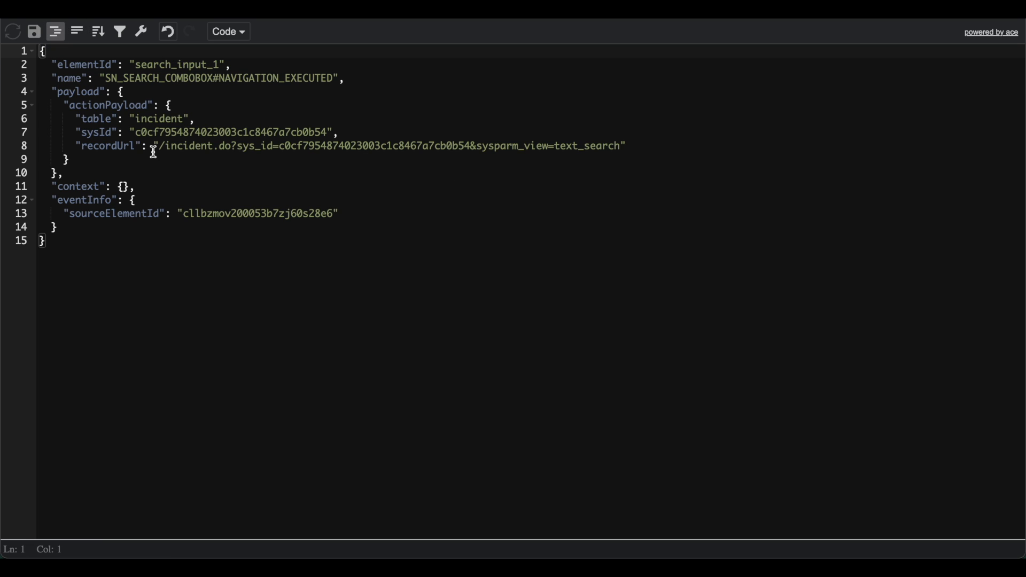
Examine the event's payload structure, focusing on the table, sysId and recordUrl entries inside actionPayload.
double_click(84, 94)
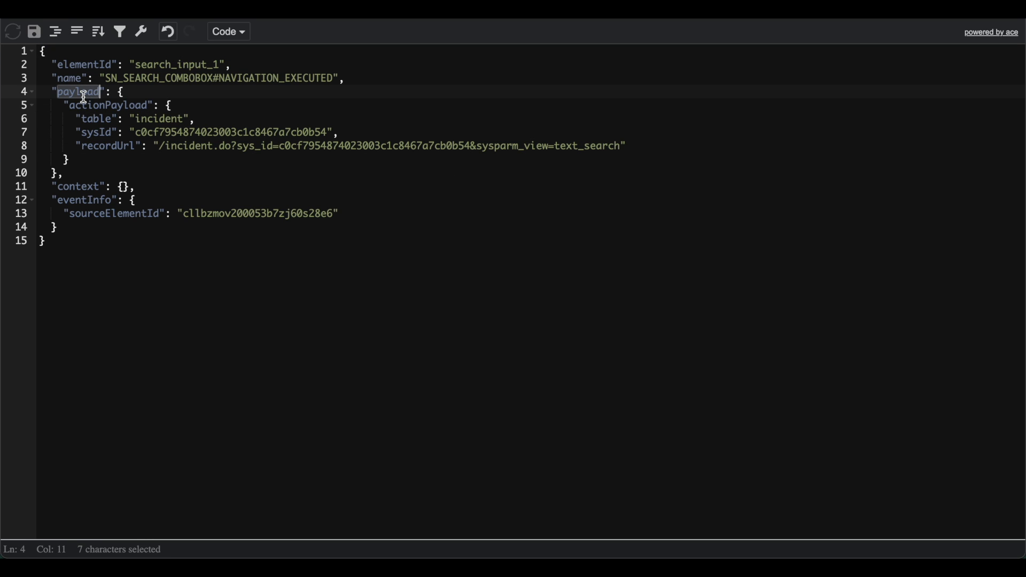
double_click(110, 106)
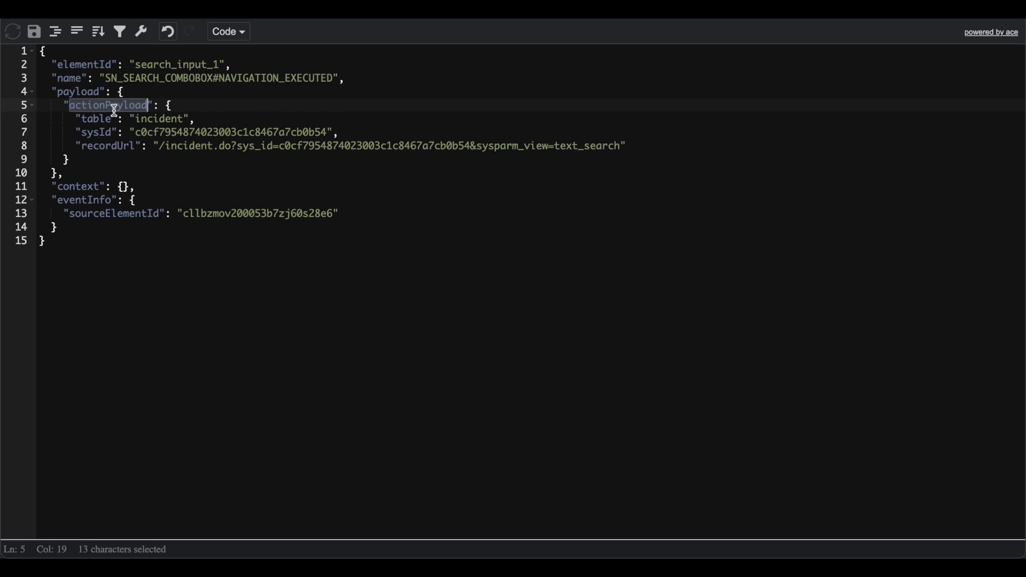
triple_click(96, 132)
double_click(98, 119)
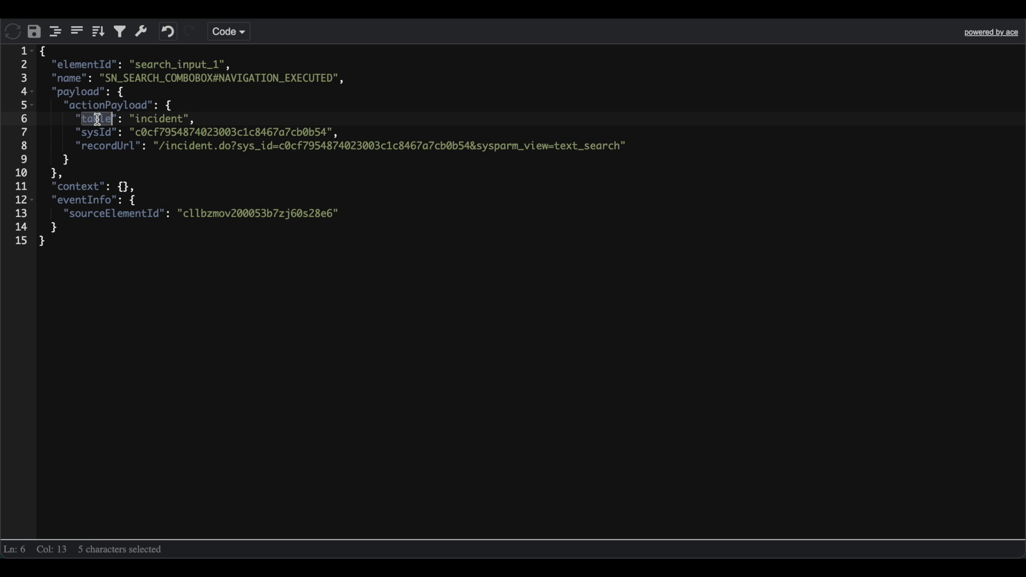
double_click(105, 145)
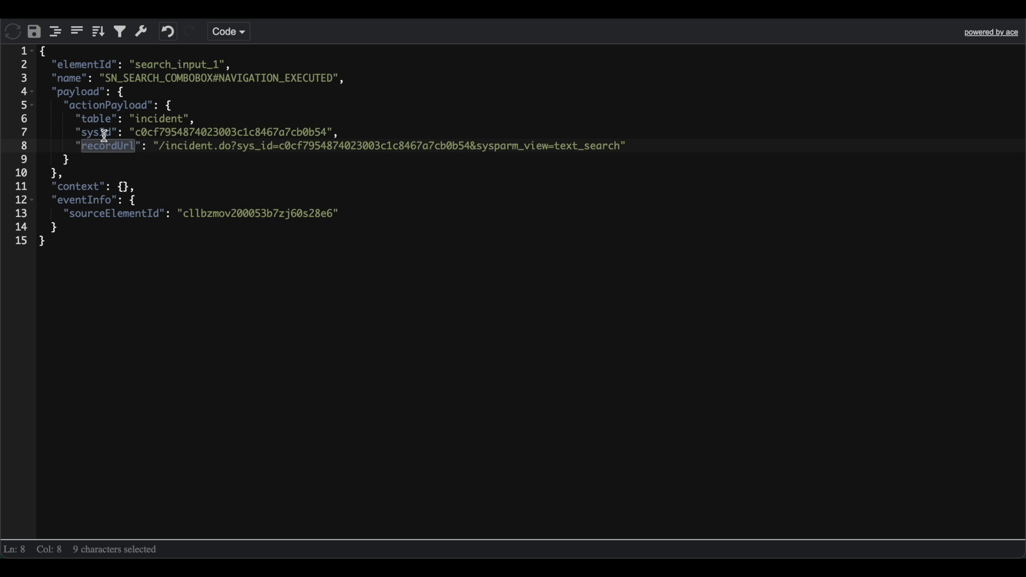
click(105, 132)
click(101, 120)
double_click(101, 120)
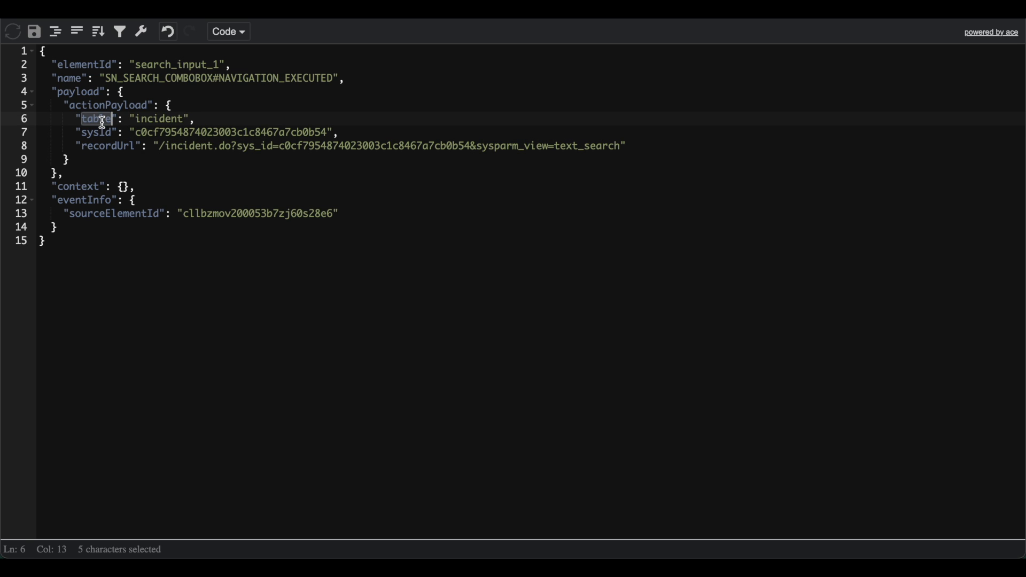
double_click(99, 134)
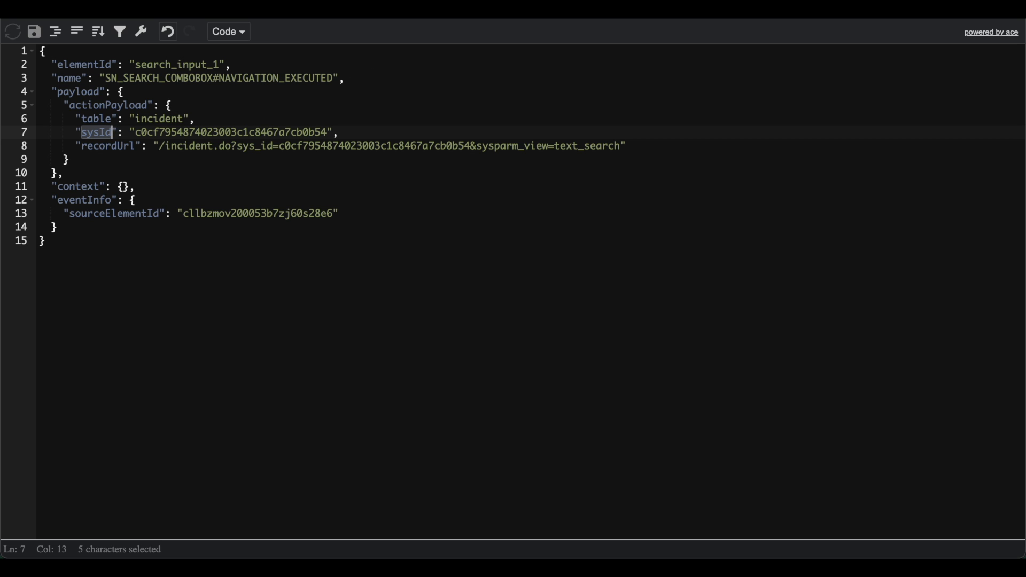
double_click(132, 146)
double_click(203, 146)
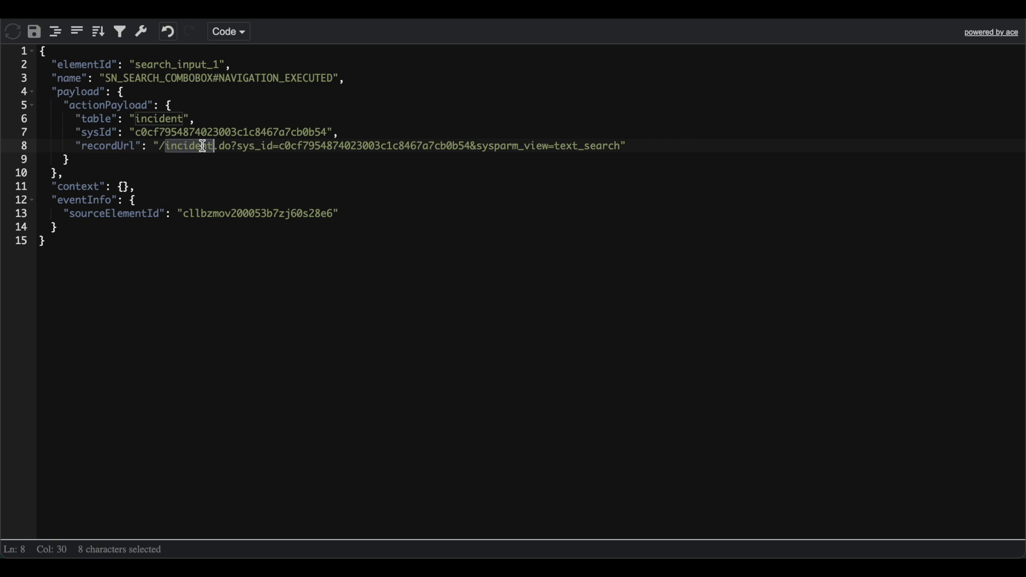
click(163, 150)
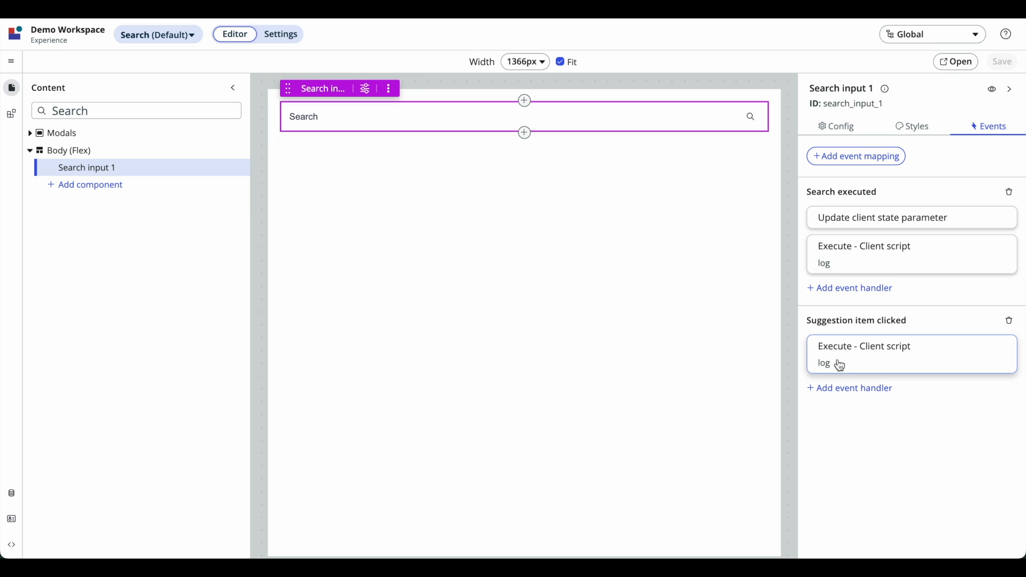
Review the pages available to a Link to destination handler for Suggestion item clicked without adding the handler.
click(843, 394)
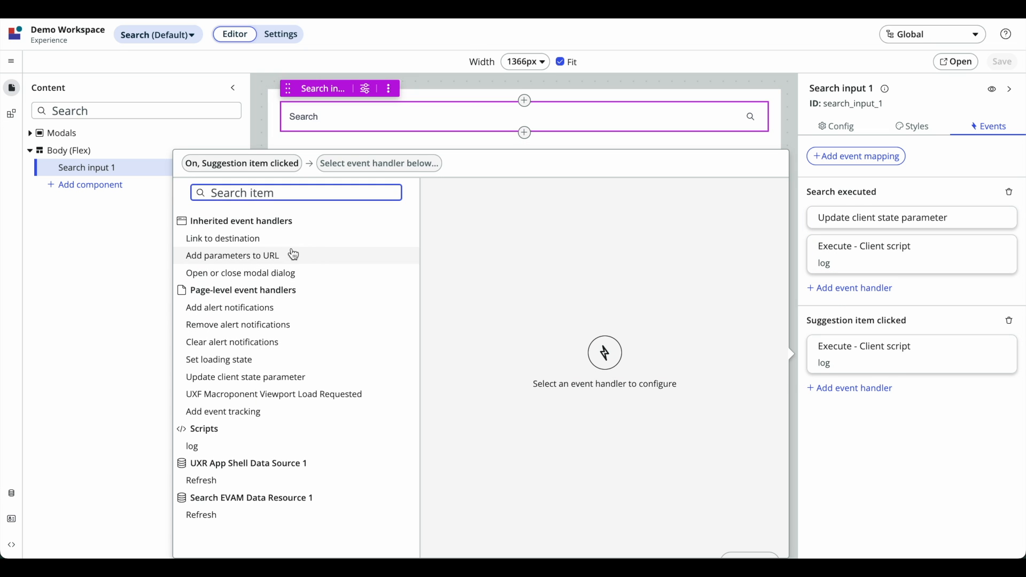
click(278, 240)
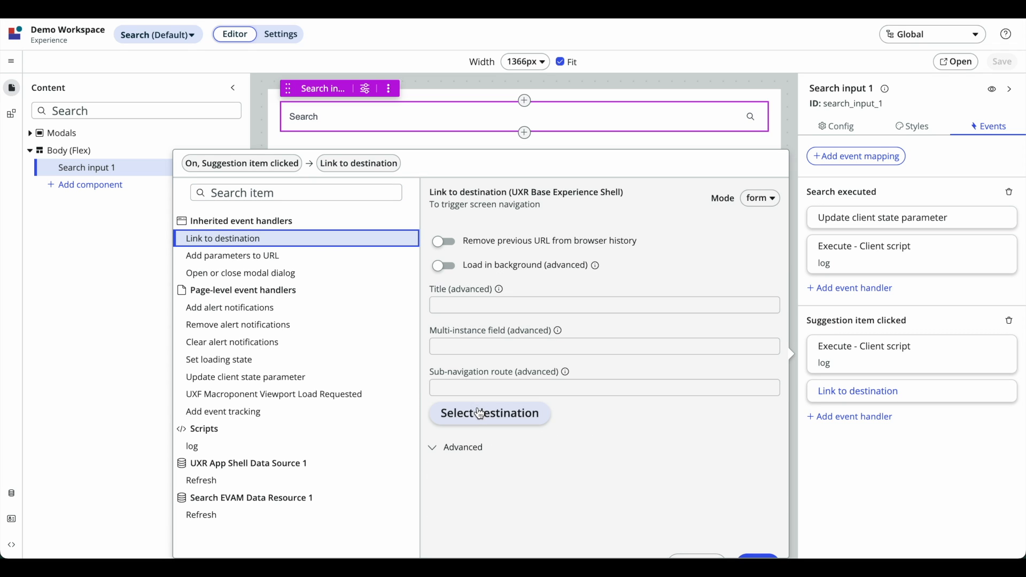
click(480, 413)
click(263, 178)
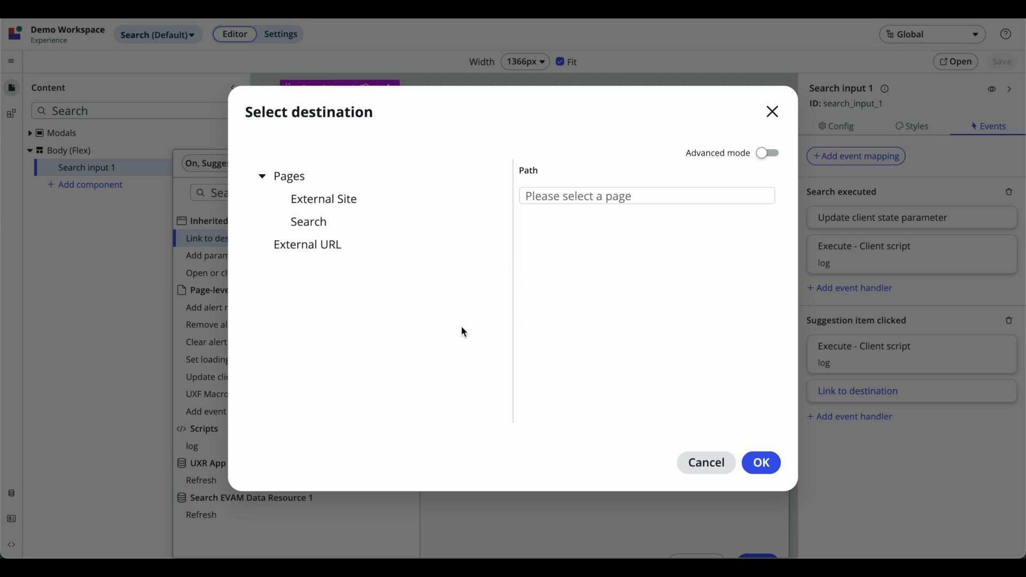
click(713, 475)
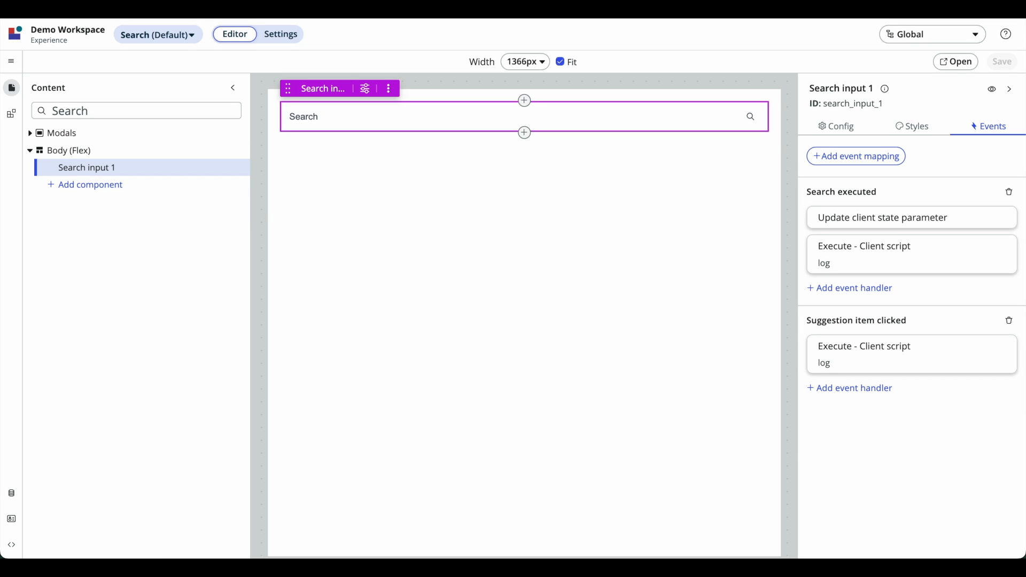
Open the Demo Workspace experience from the UI Builder home page in a second browser tab.
right_click(453, 16)
click(501, 48)
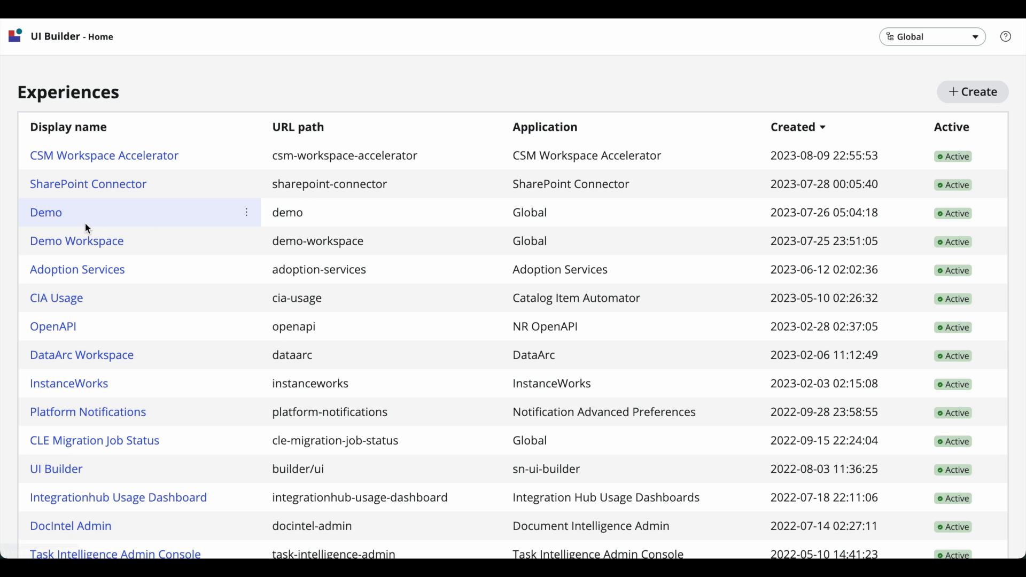
click(83, 241)
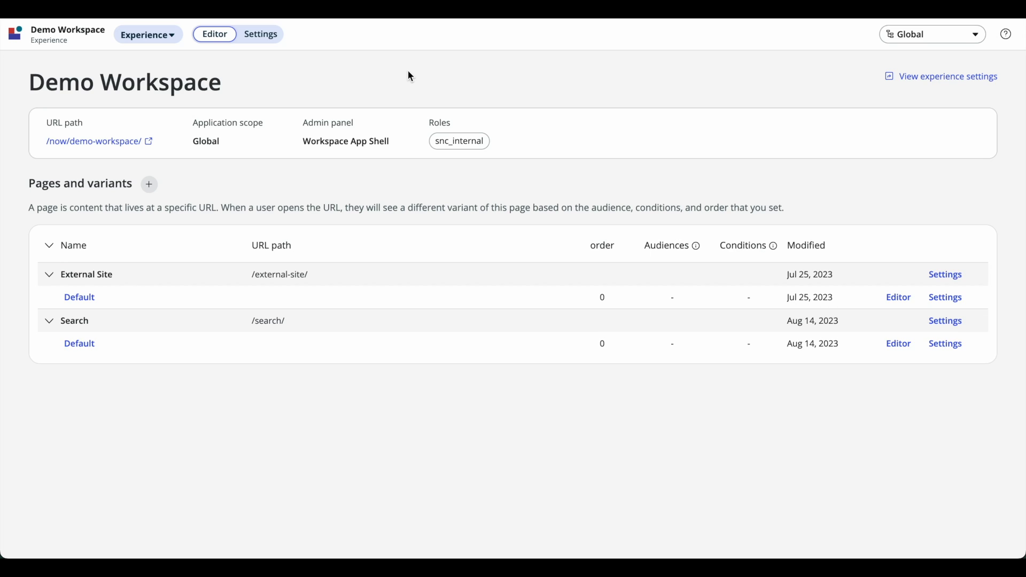
Start a new page in Demo Workspace from the Standard record template.
click(151, 185)
click(351, 248)
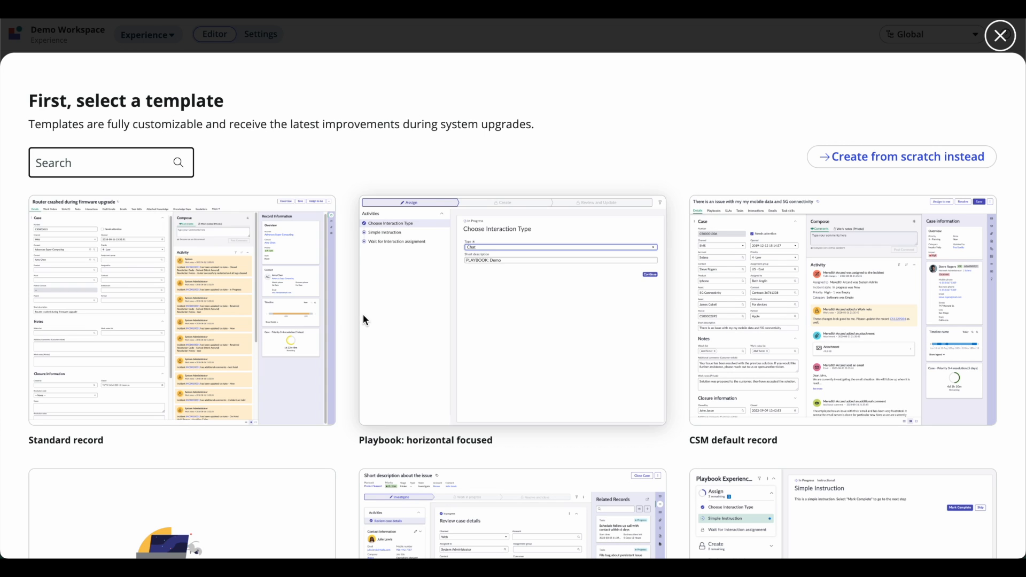
mouse_move(271, 314)
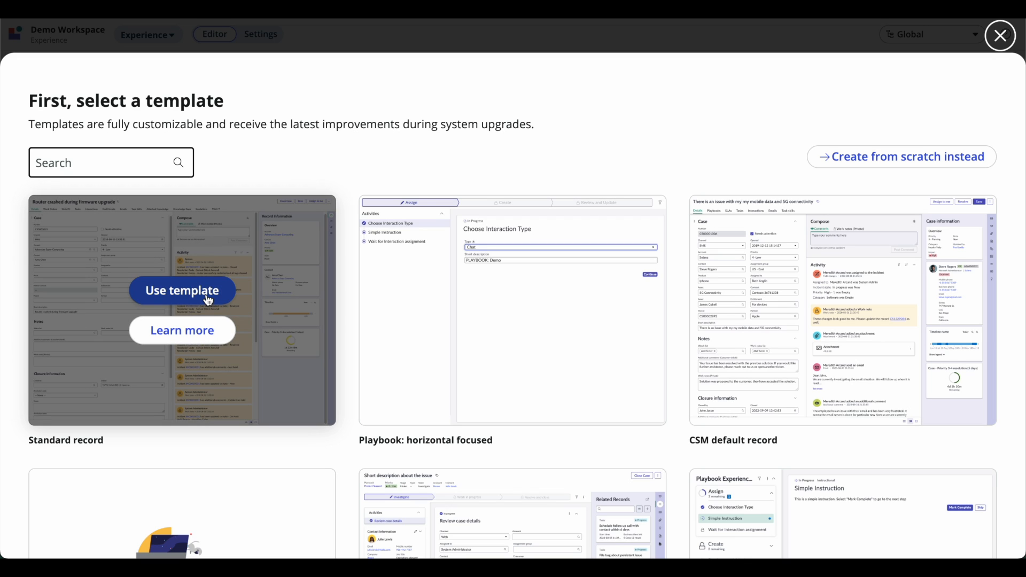
click(208, 299)
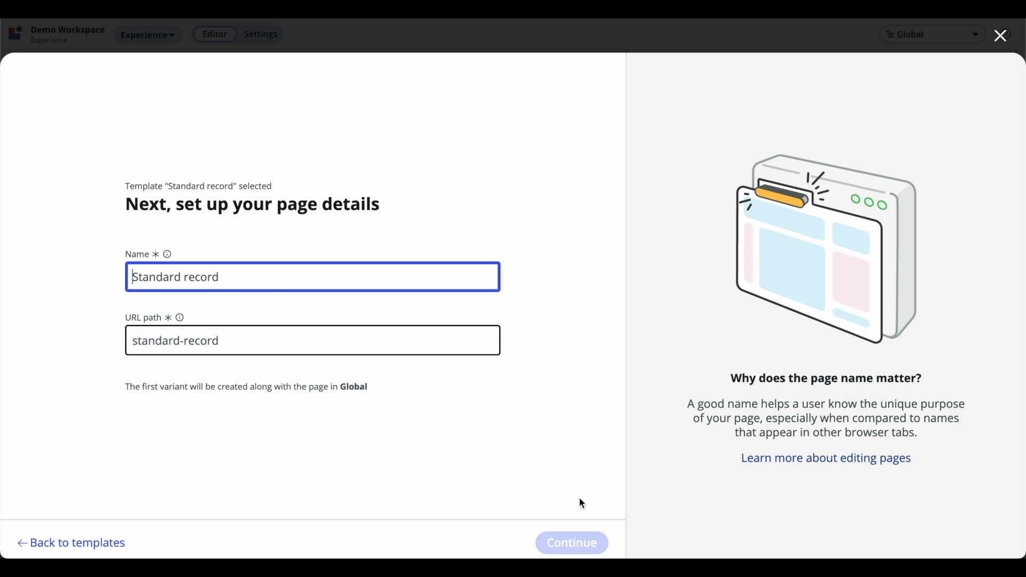
Name the new page Record, accept its URL parameters, and create it with the Default variant for all roles.
triple_click(244, 282)
text(Recor)
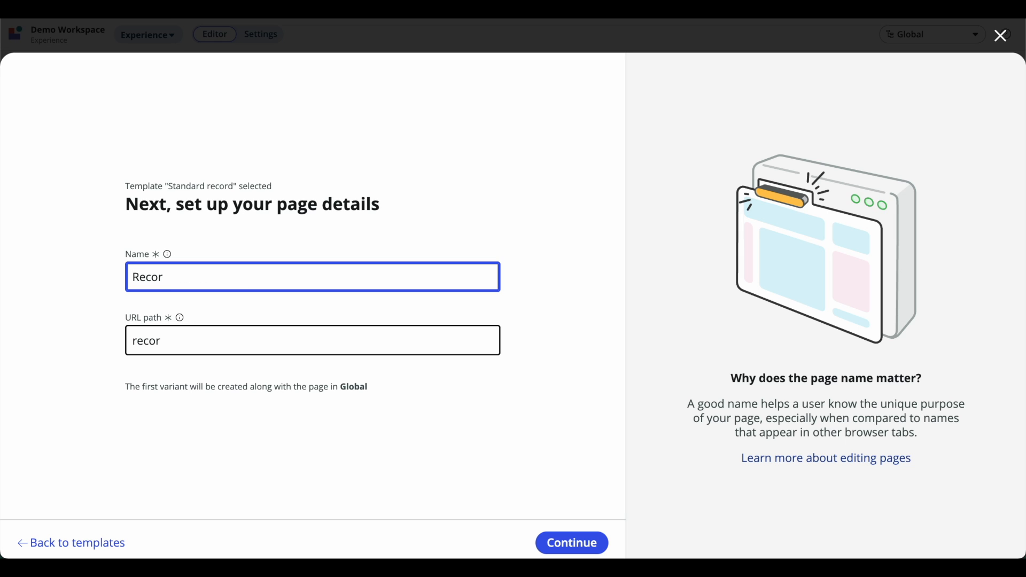
text(d)
click(573, 541)
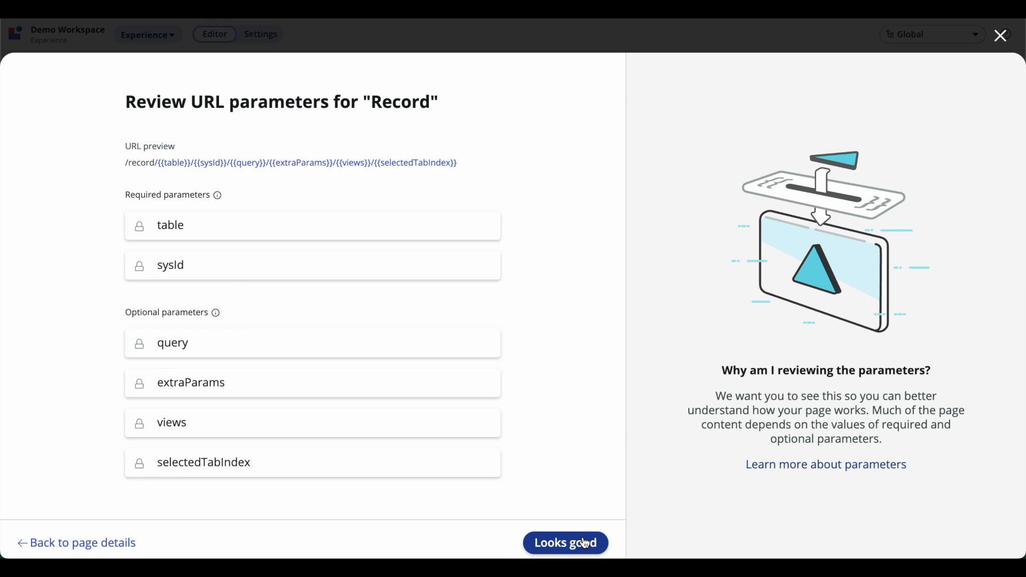
click(586, 544)
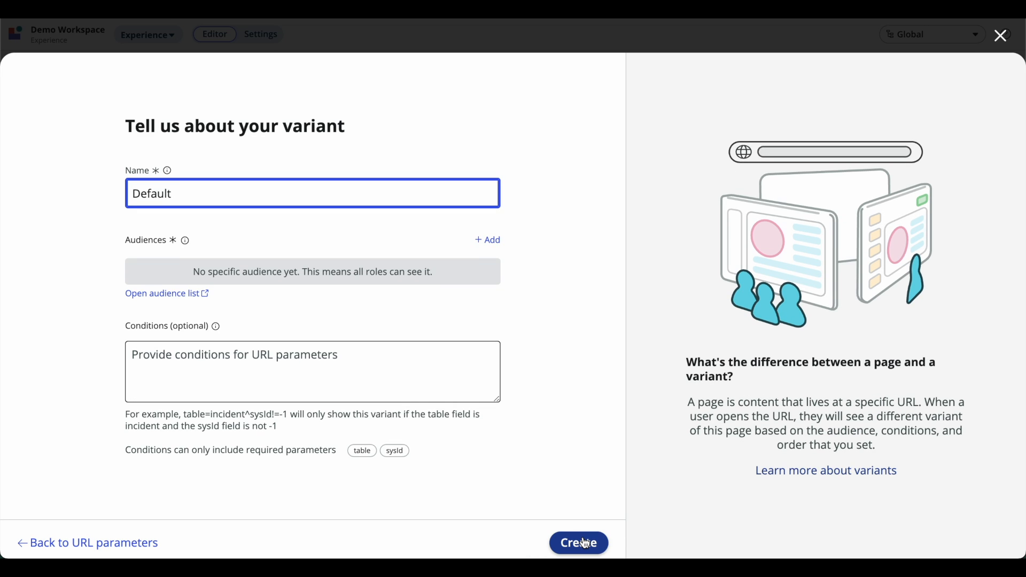
click(586, 544)
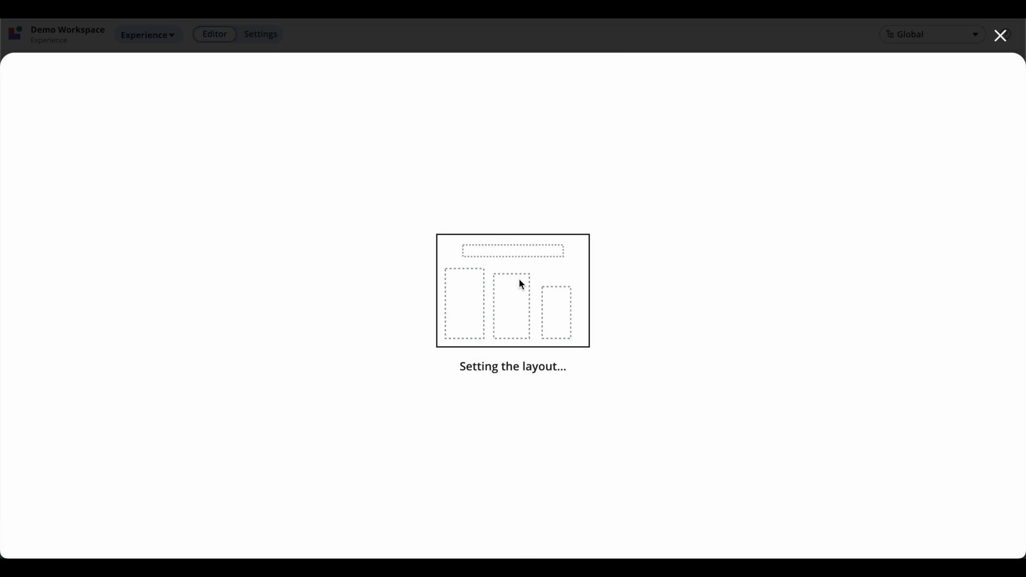
click(1000, 46)
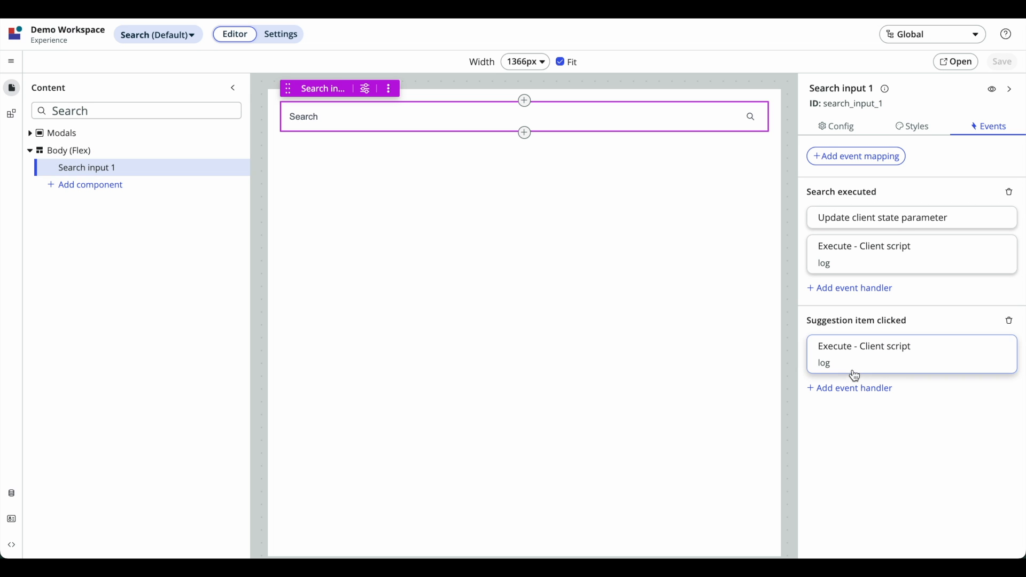
click(862, 396)
click(217, 238)
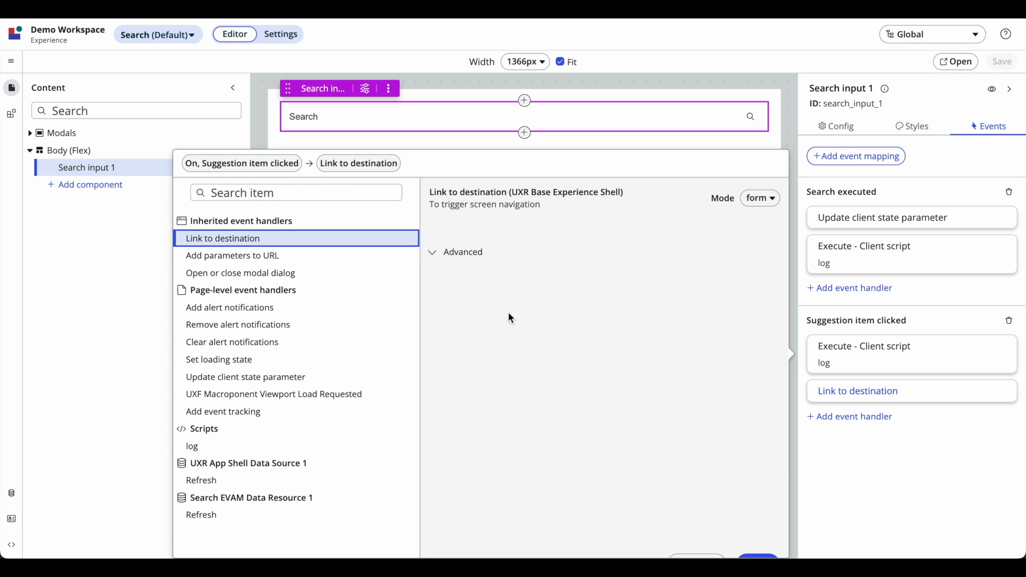
scroll(507, 383, down, 1)
click(487, 389)
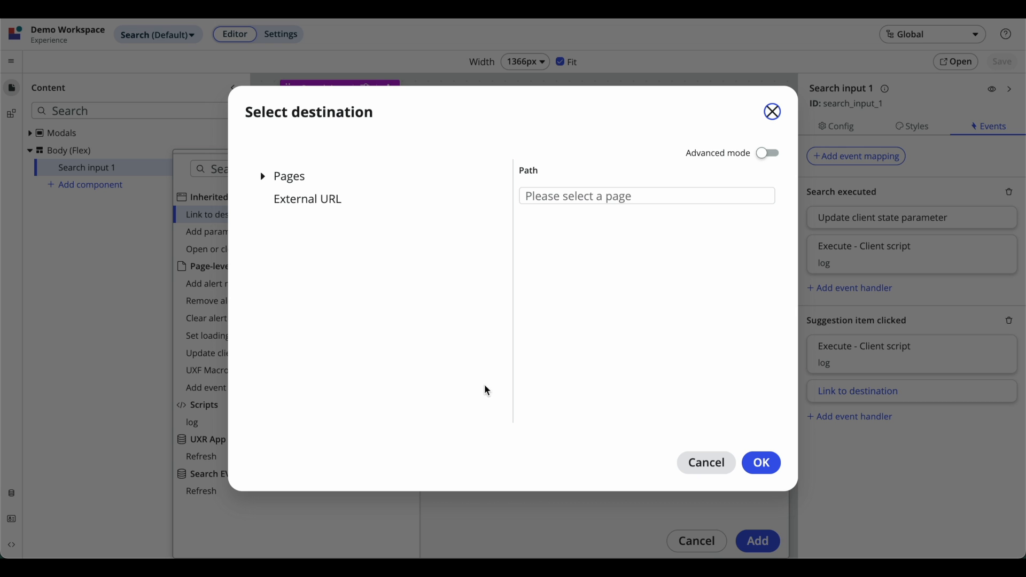
click(258, 173)
click(262, 177)
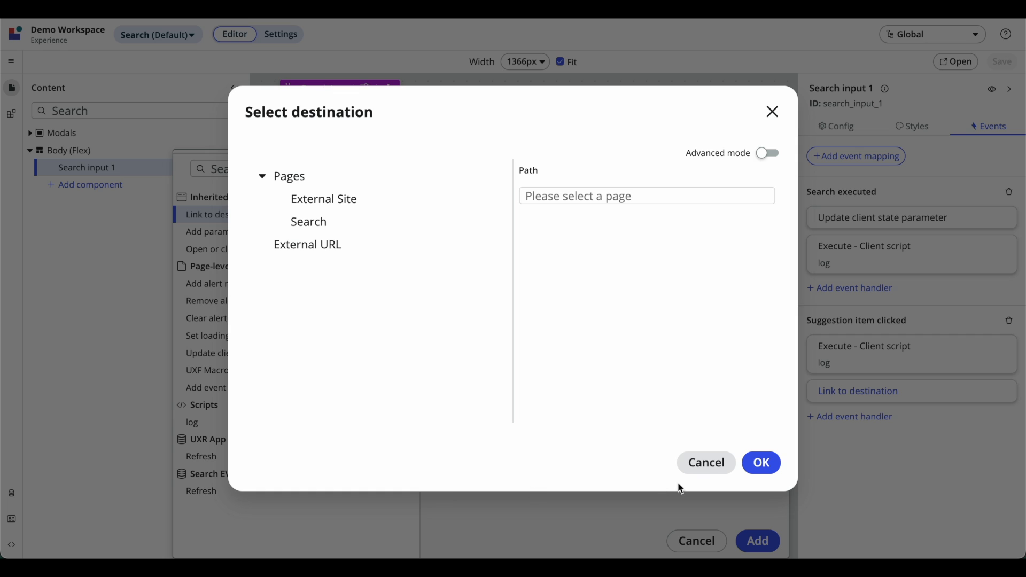
click(716, 470)
click(710, 540)
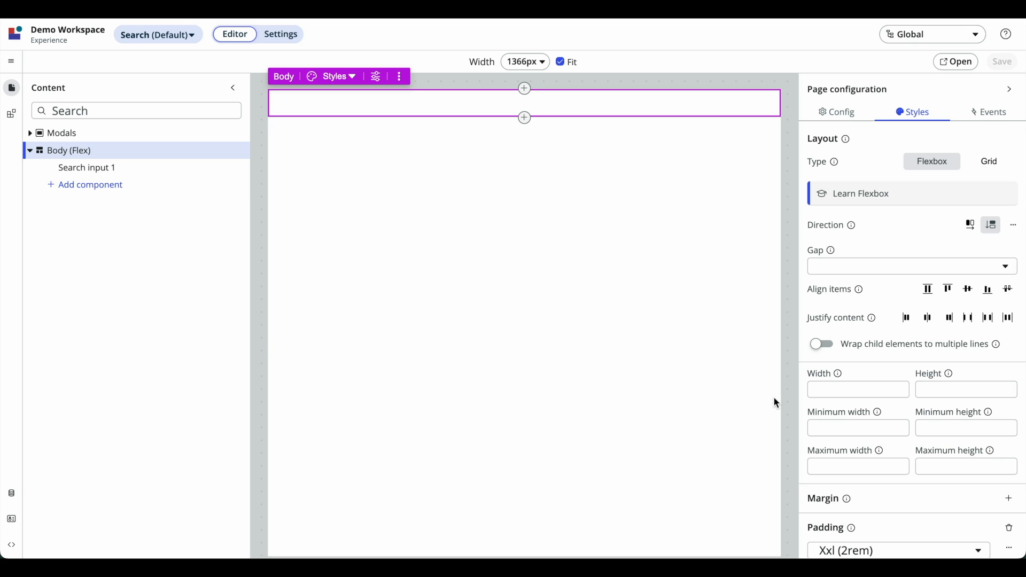
Add a Link to destination handler to the Suggestion item clicked event of Search input 1.
click(172, 167)
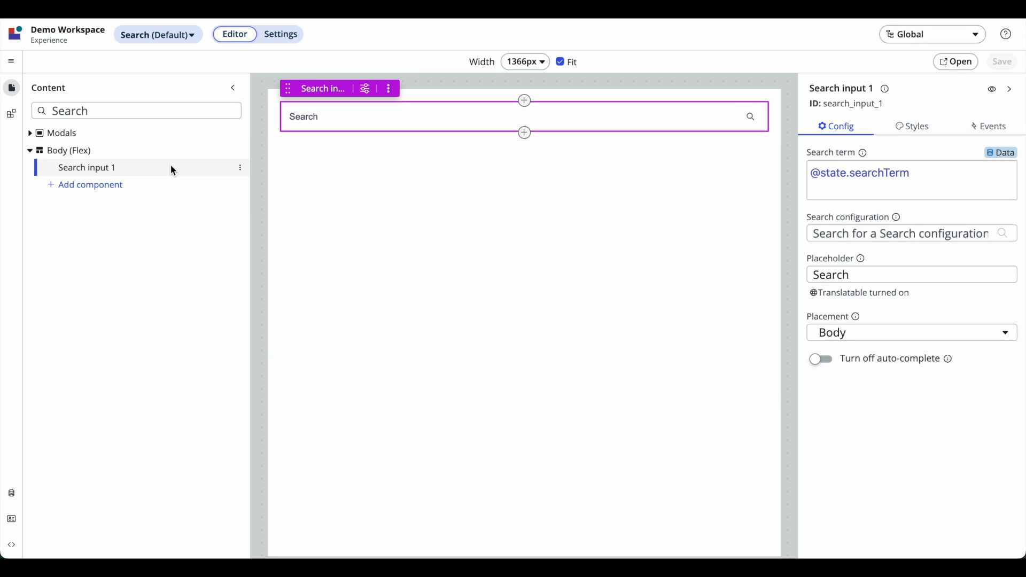
click(968, 127)
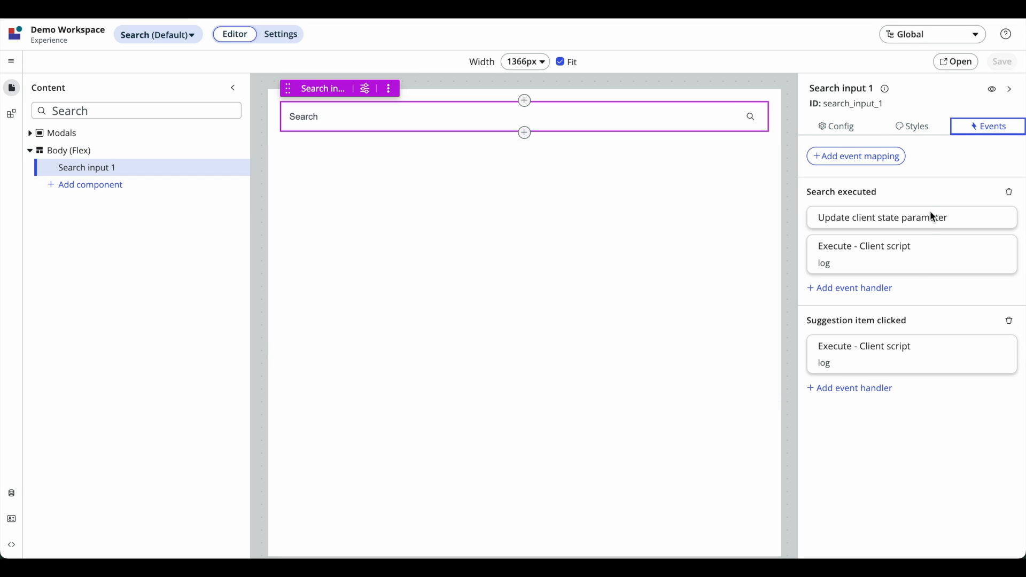
click(835, 389)
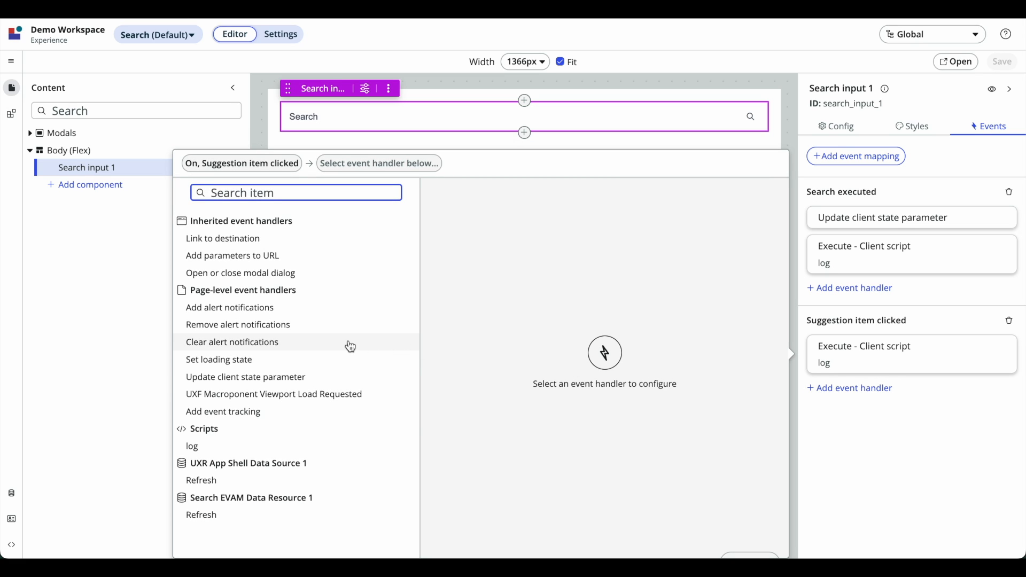
click(316, 241)
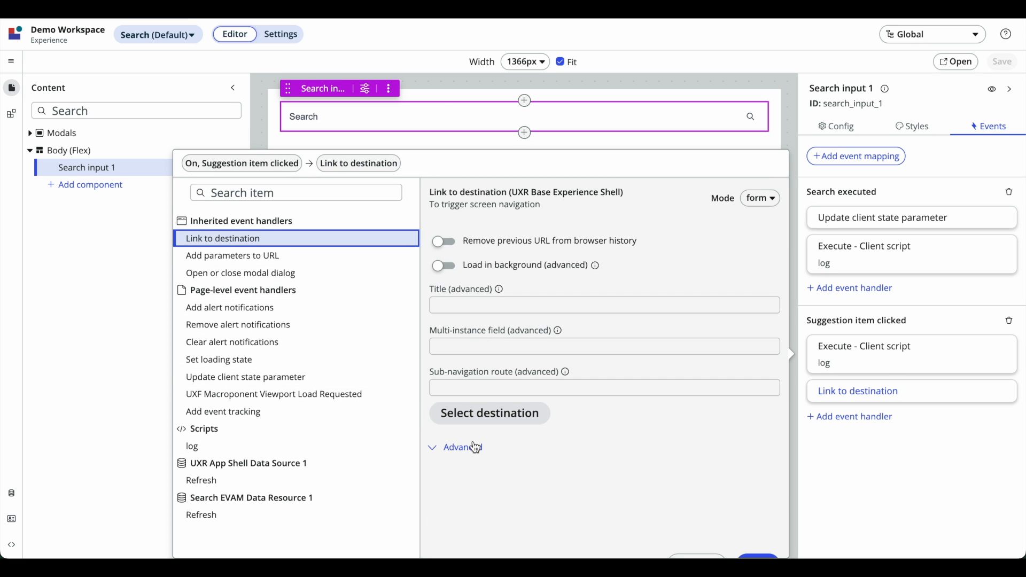
Choose the Record page as the destination of the Link to destination handler.
click(489, 413)
click(263, 177)
click(315, 248)
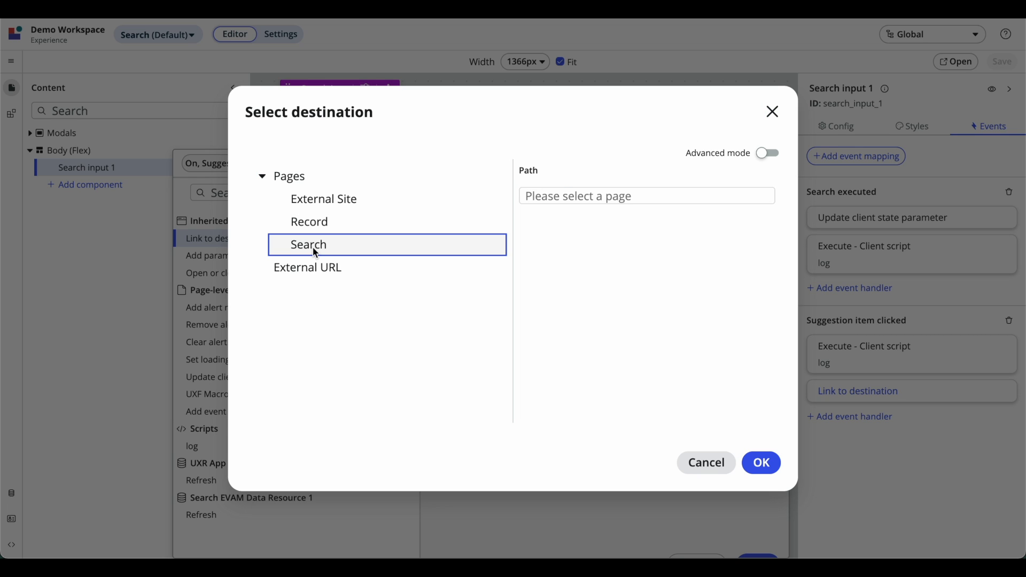
click(404, 222)
click(588, 235)
click(761, 217)
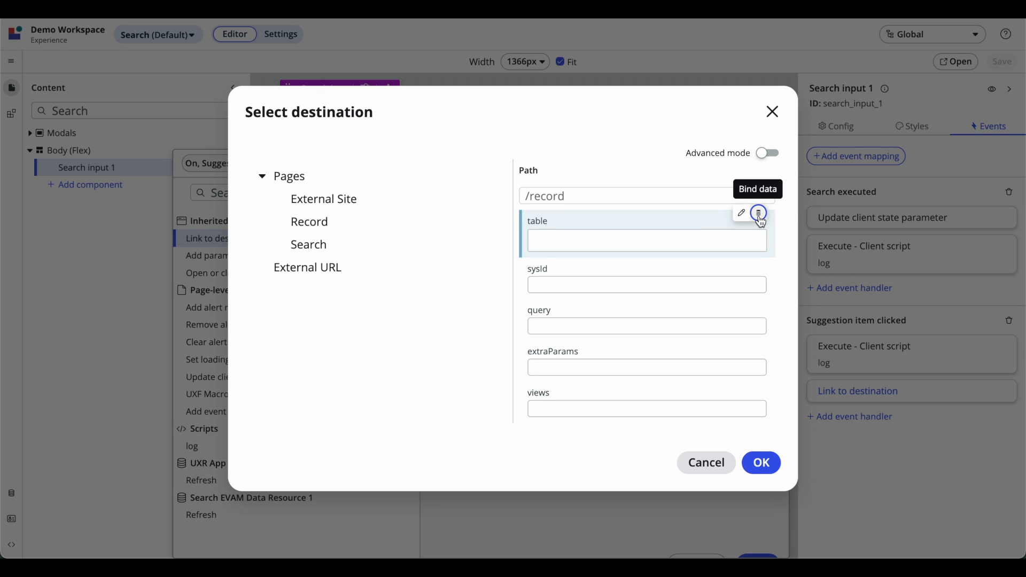
click(709, 240)
text(@p)
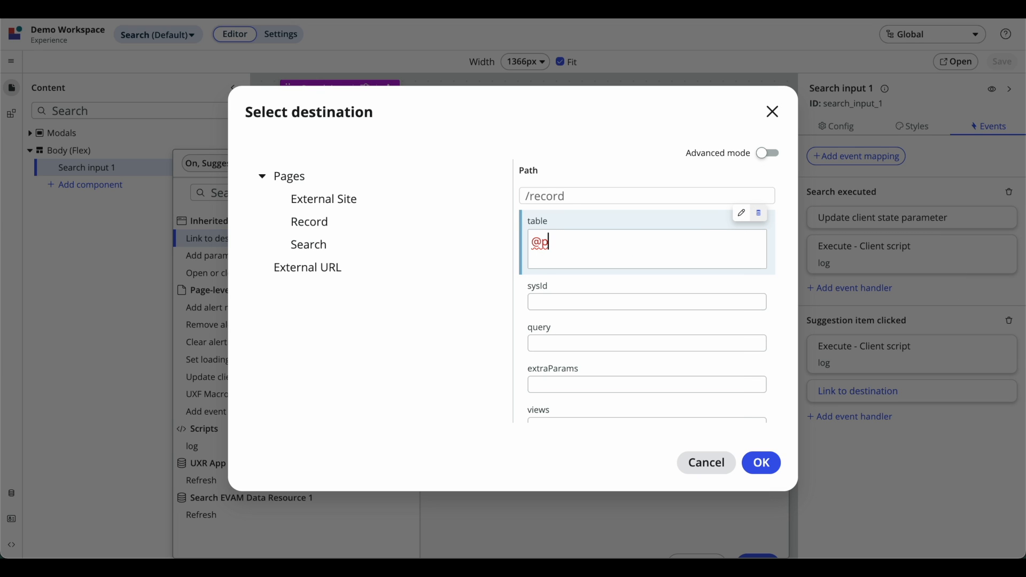
text(ayload.actionData)
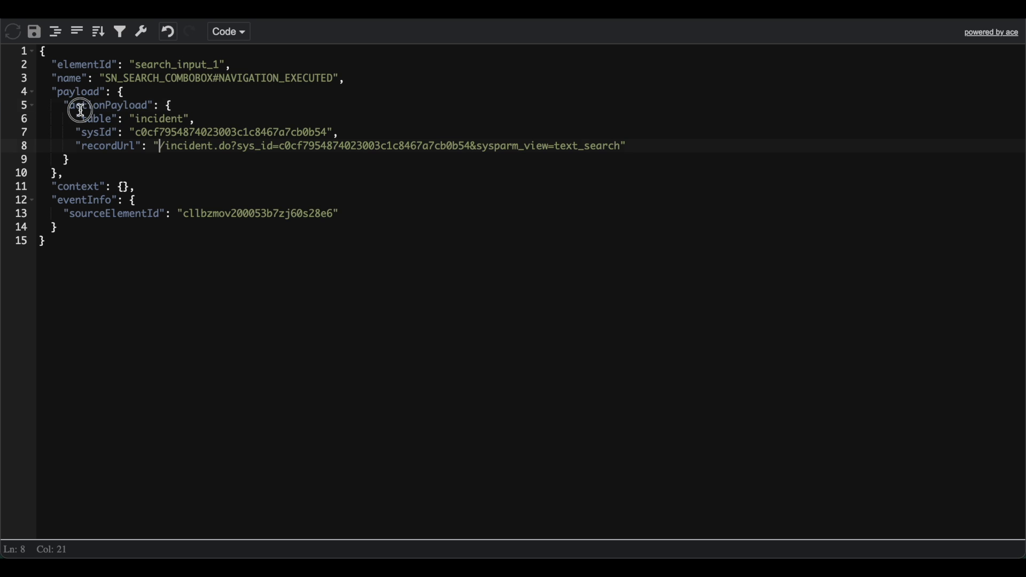
double_click(81, 110)
key(ctrl+c)
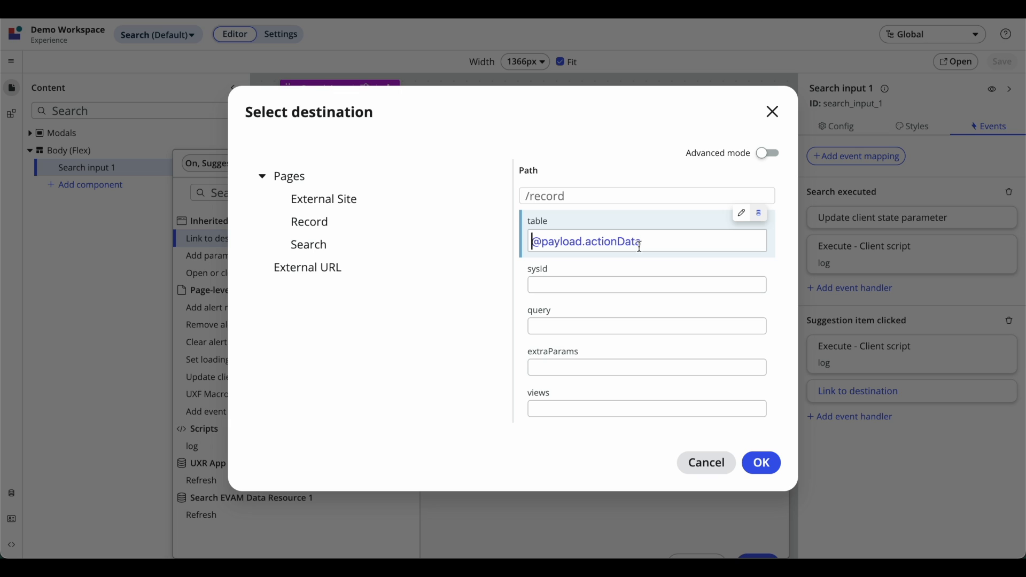
click(662, 238)
key(BackSpace)
key(BackSpace)
key(BackSpace)
key(BackSpace)
key(BackSpace)
key(BackSpace)
key(BackSpace)
key(BackSpace)
key(BackSpace)
key(BackSpace)
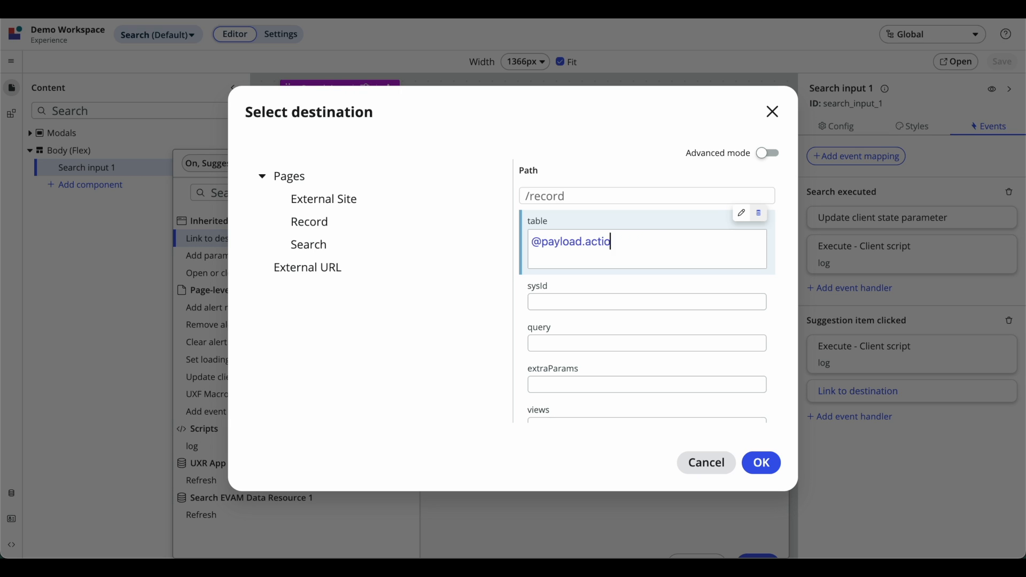
key(ctrl+v)
text(.table)
double_click(661, 247)
key(ctrl+a)
key(ctrl+c)
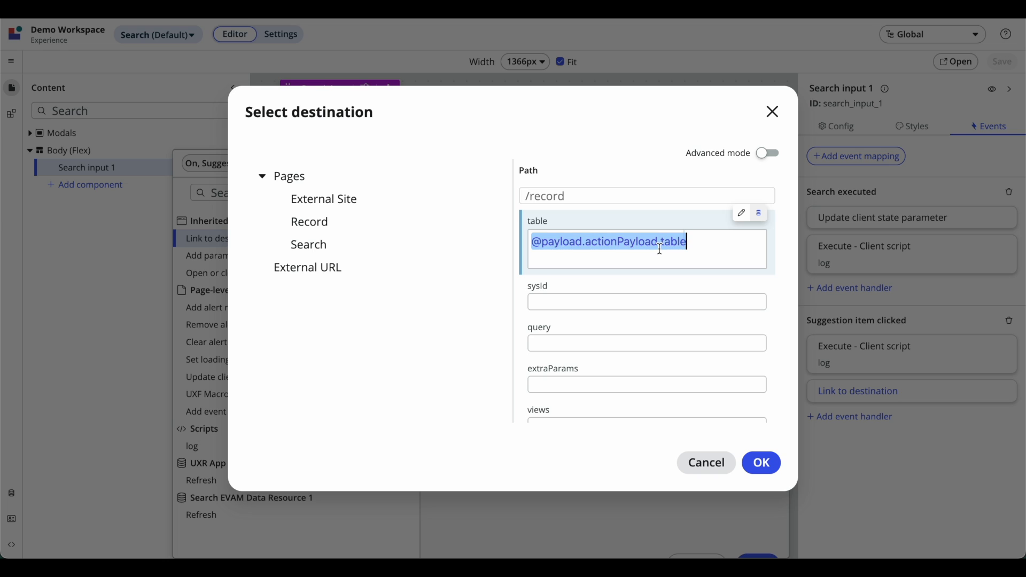
click(644, 302)
click(762, 273)
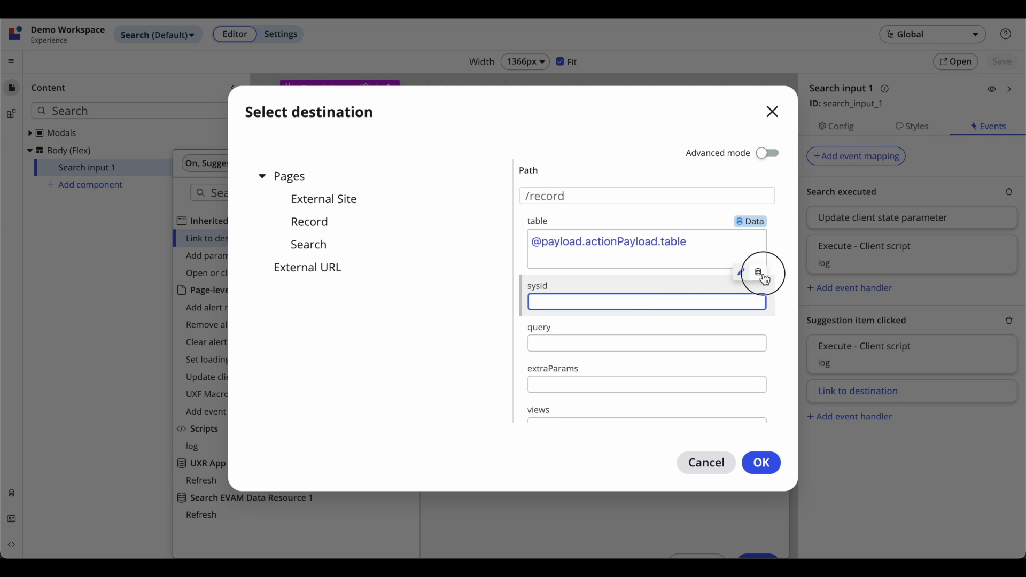
click(685, 301)
key(ctrl+v)
key(BackSpace)
key(BackSpace)
key(BackSpace)
key(BackSpace)
key(BackSpace)
text(sysId)
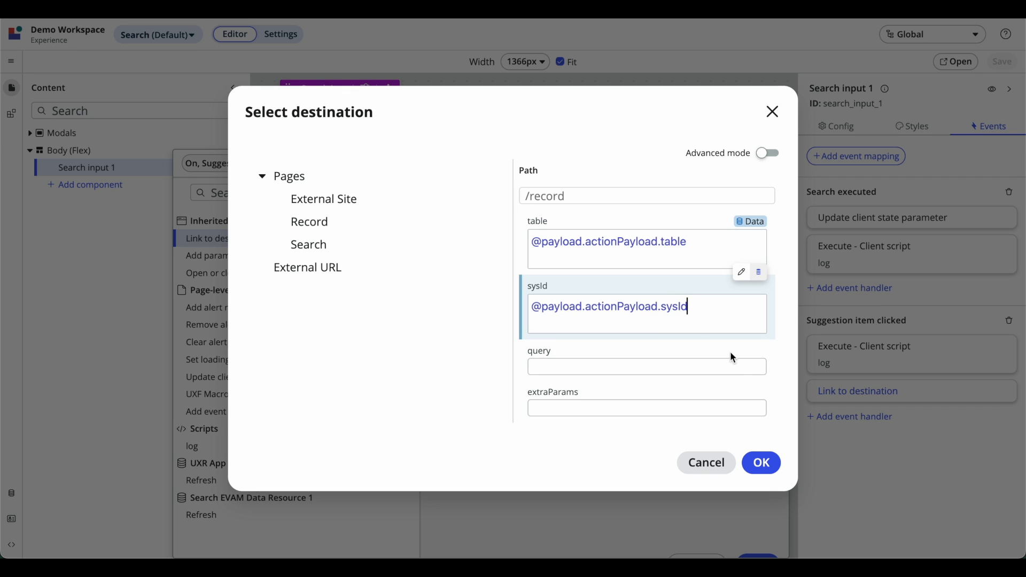
Confirm the Record destination and its event handler, and save the Search page.
click(762, 463)
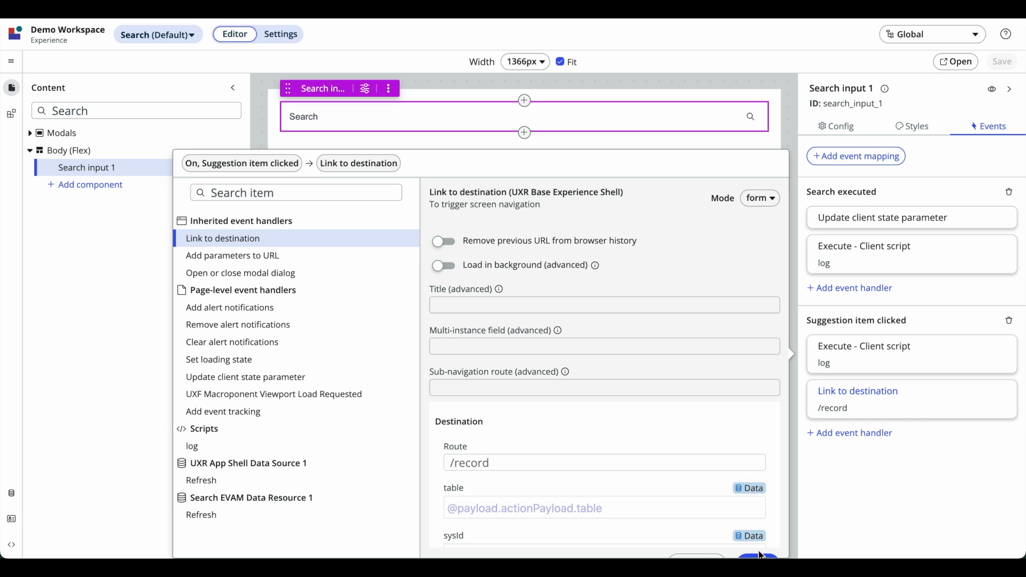
click(758, 542)
click(1008, 61)
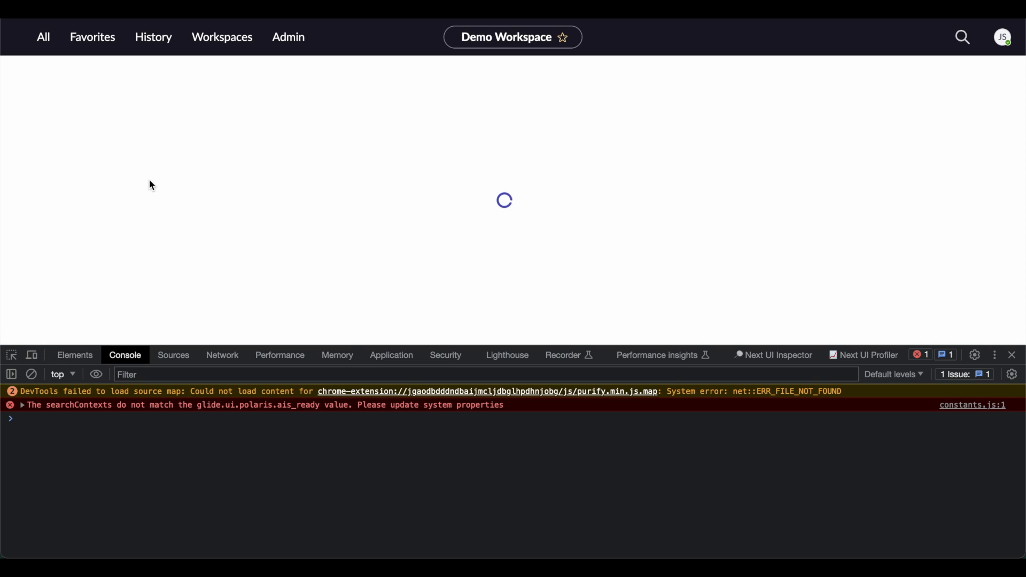
Test the live search page by entering incident and opening the suggestion "incident for router crash", and close the developer tools.
text(incident)
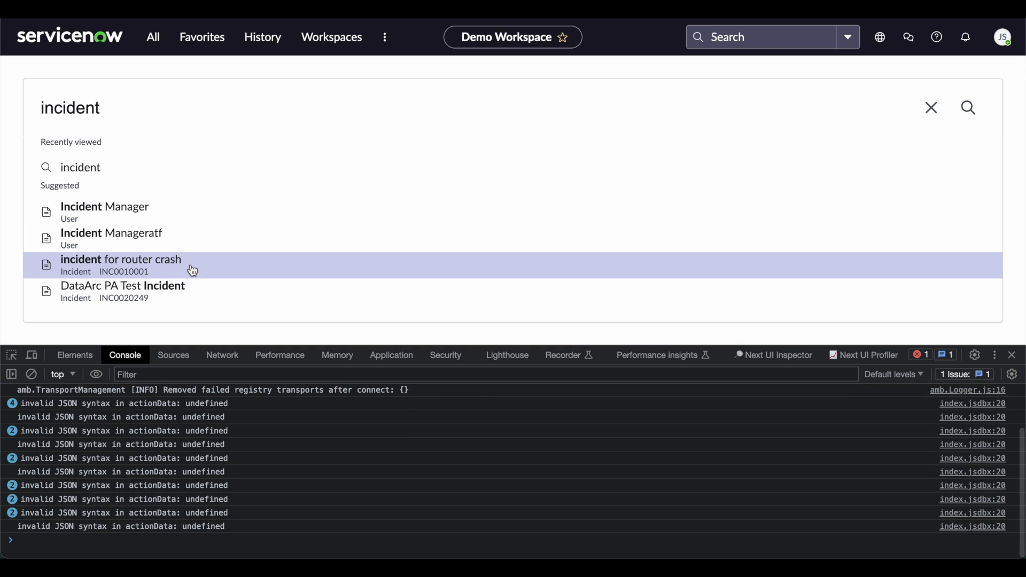
click(193, 271)
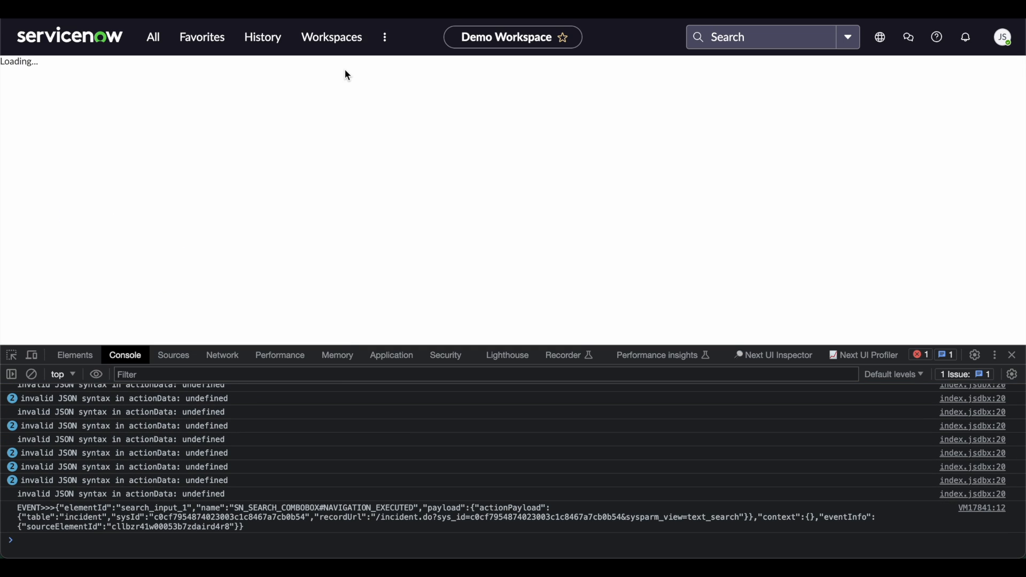
click(1013, 355)
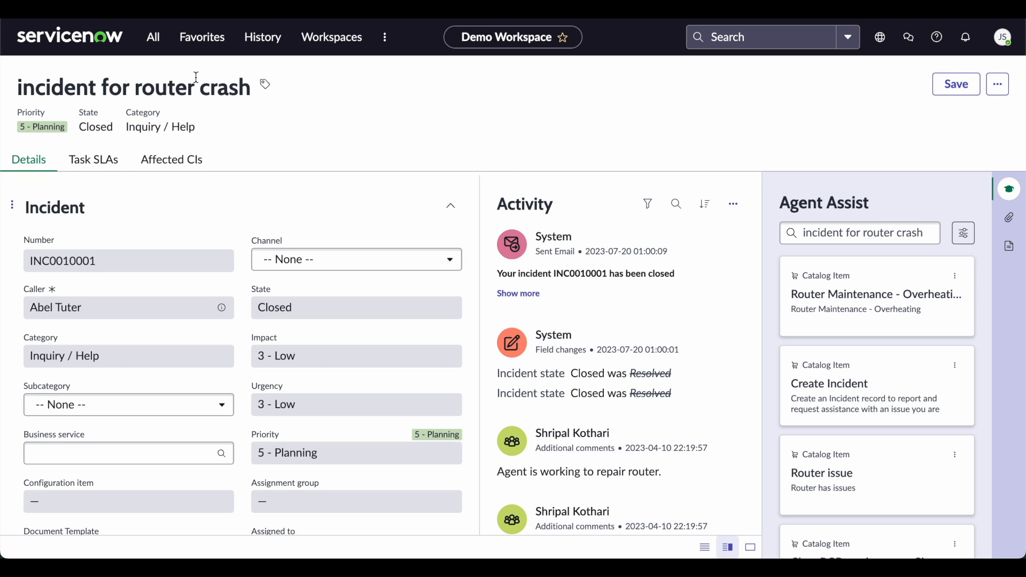
Check the heading of the opened incident record, and return to the search page to clear the search term.
triple_click(168, 84)
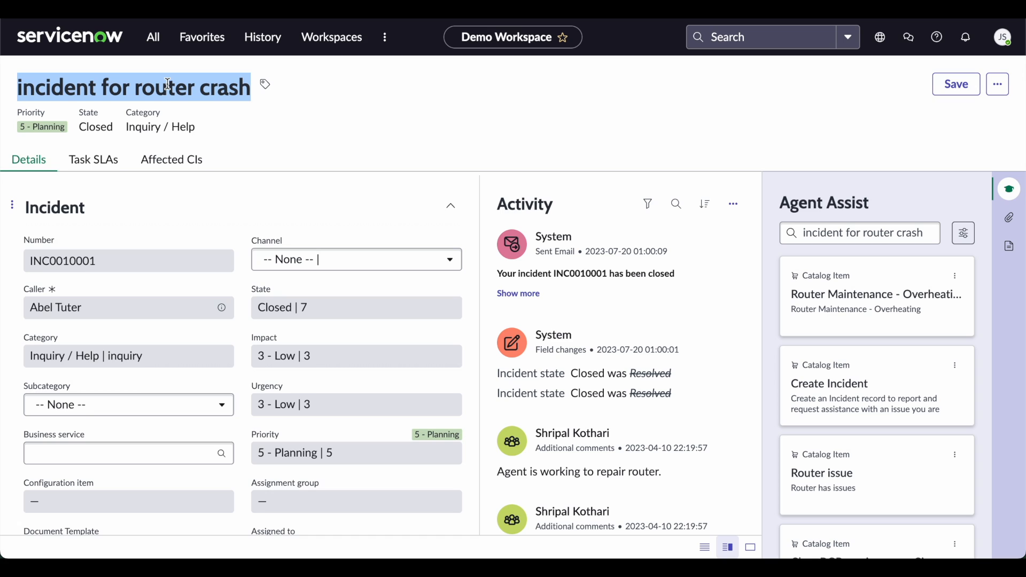
click(324, 86)
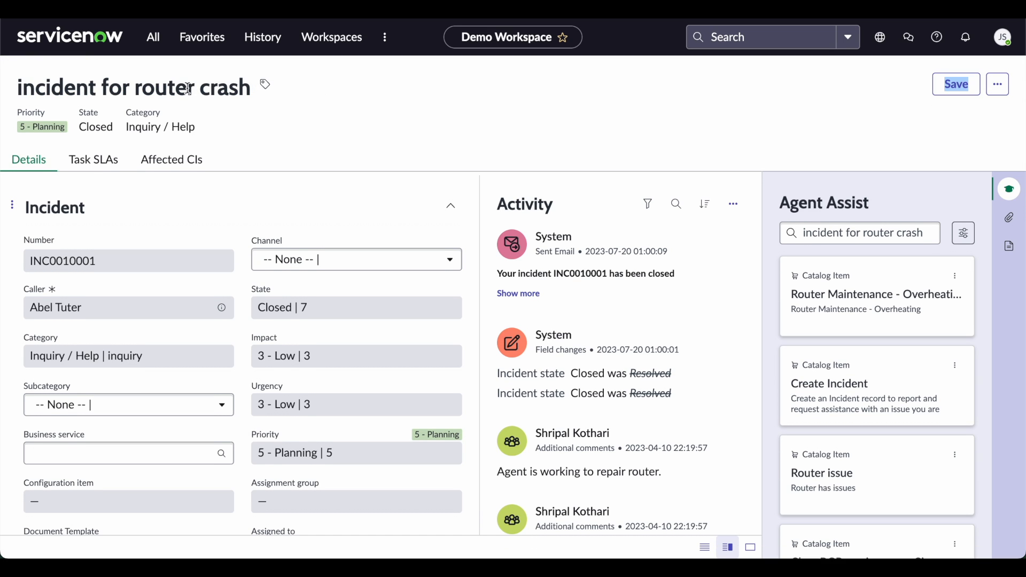
click(317, 79)
key(alt+Left)
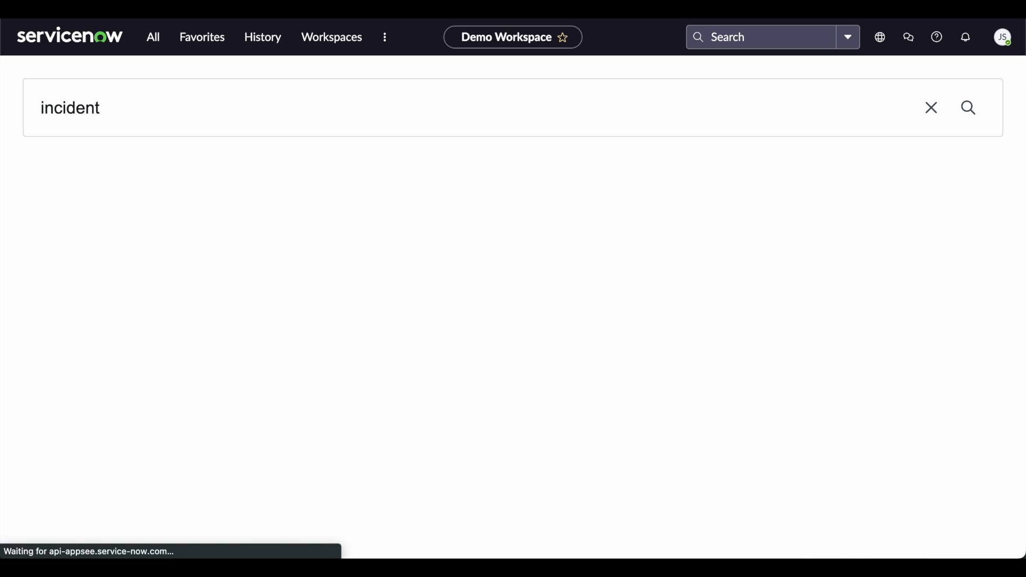
click(370, 121)
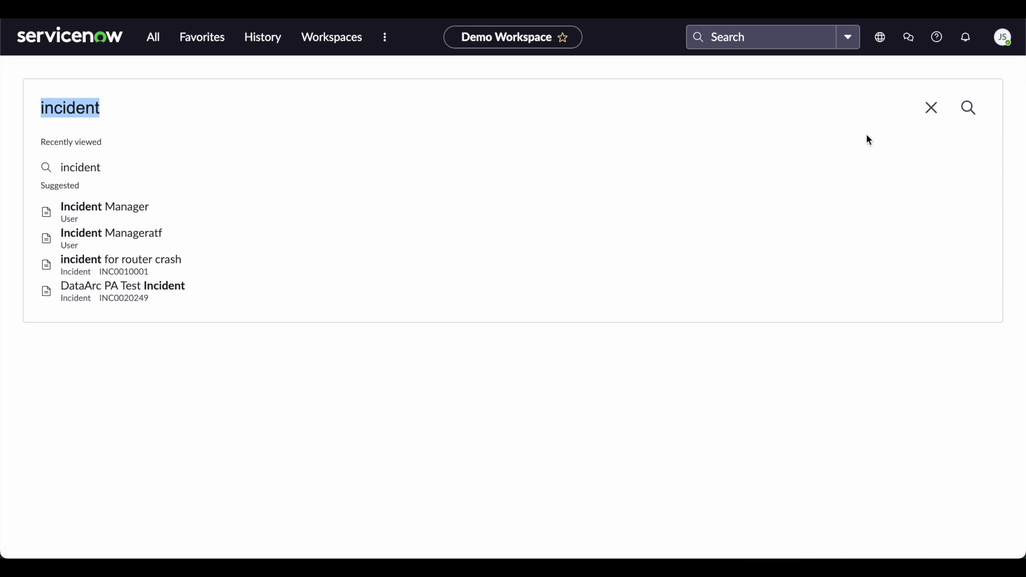
click(929, 110)
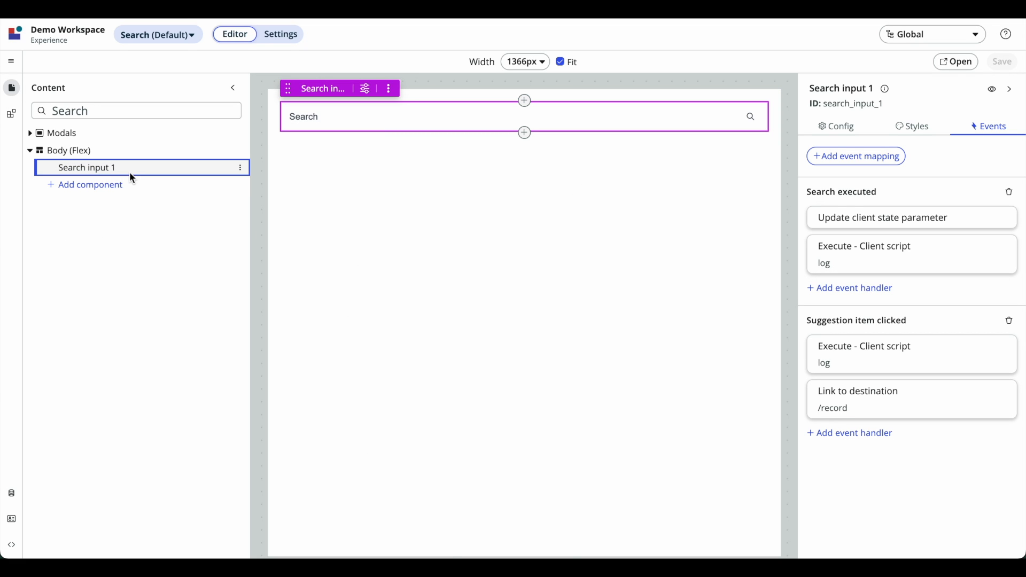
Add a Search results component after Search input 1 on the Search page.
right_click(214, 174)
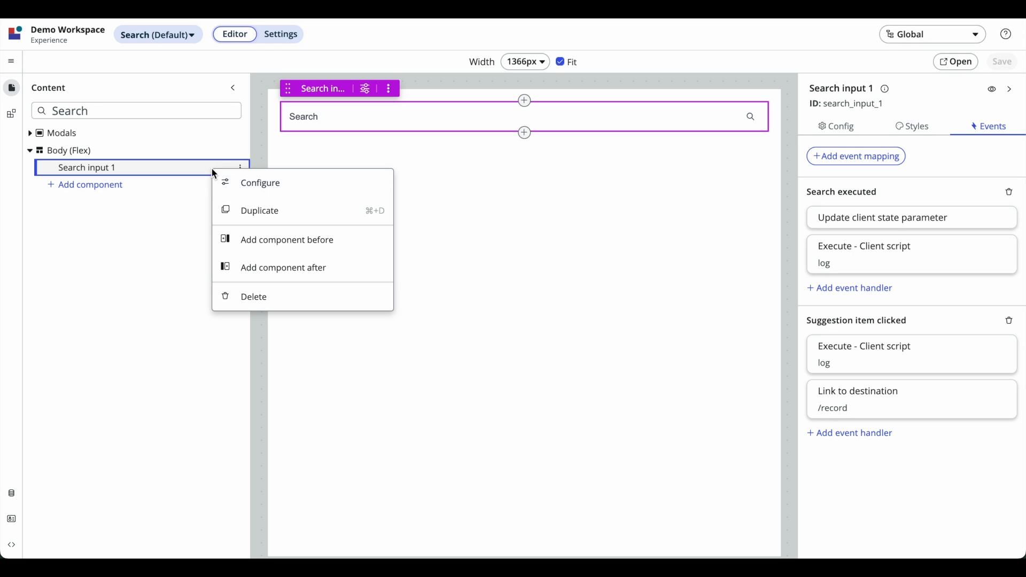
click(262, 266)
text(search res)
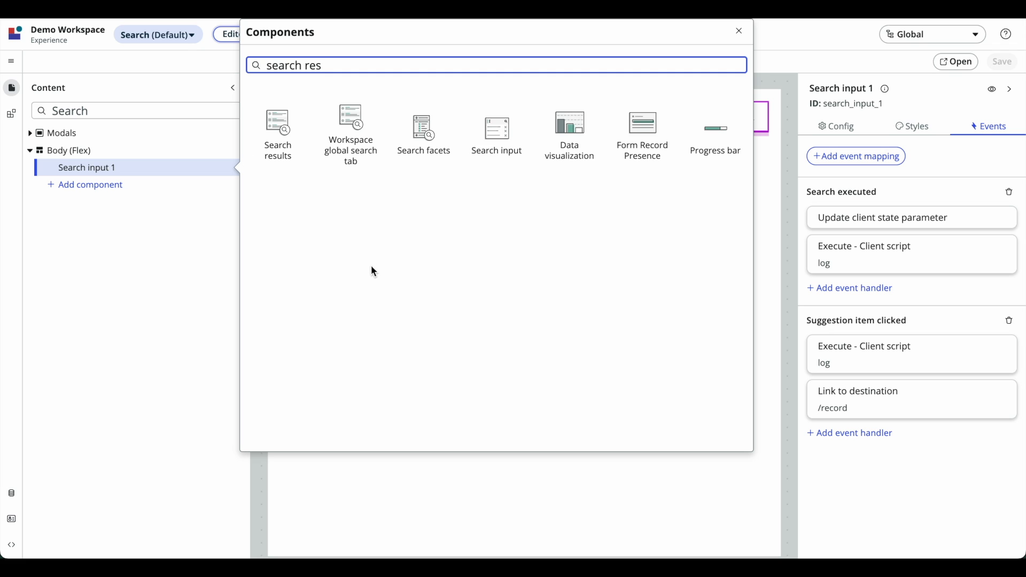
click(297, 139)
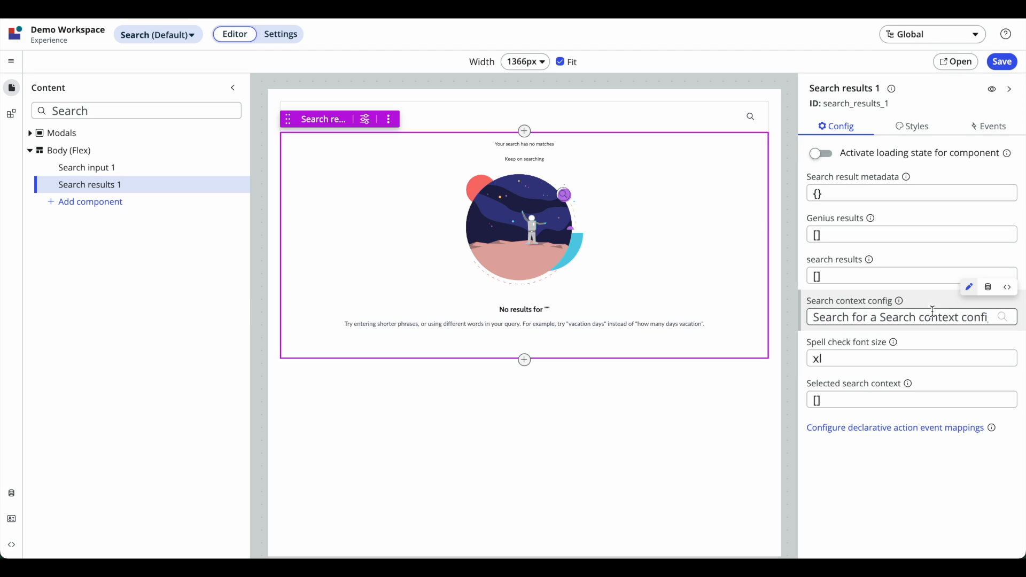
Delete the existing Search EVAM Data Resource 1 instance from the page's data resources.
click(11, 494)
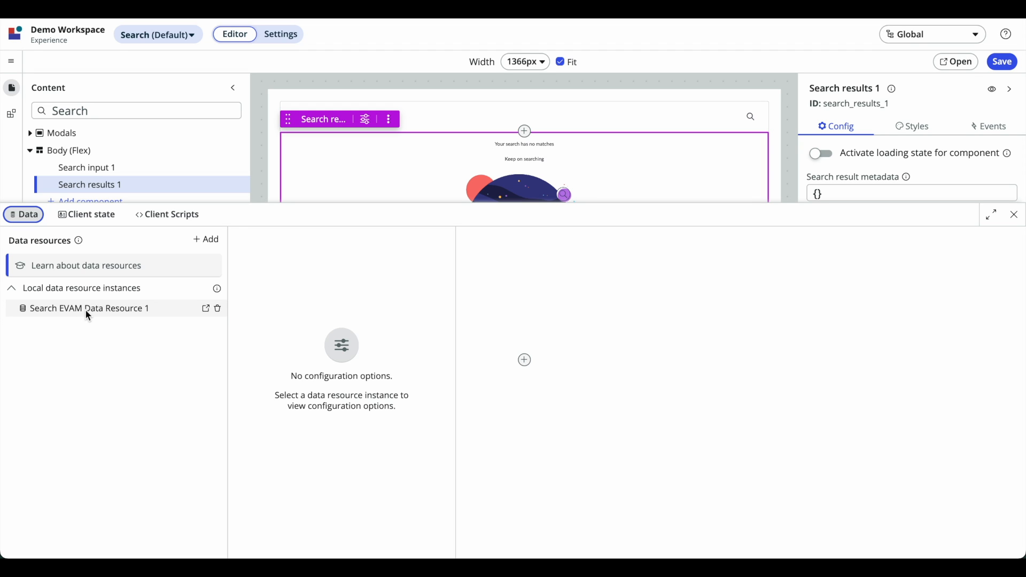
click(86, 311)
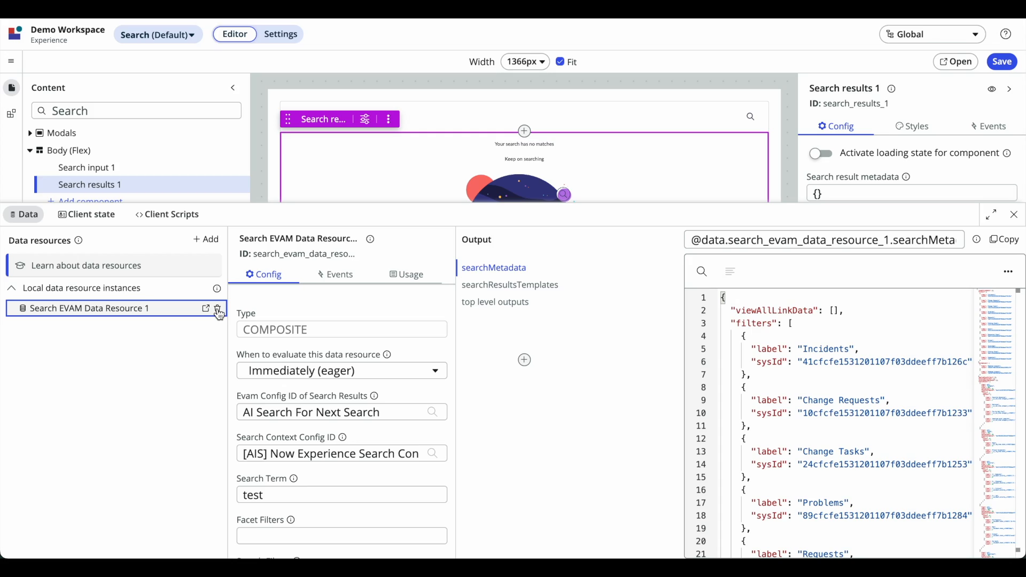
click(217, 309)
click(615, 346)
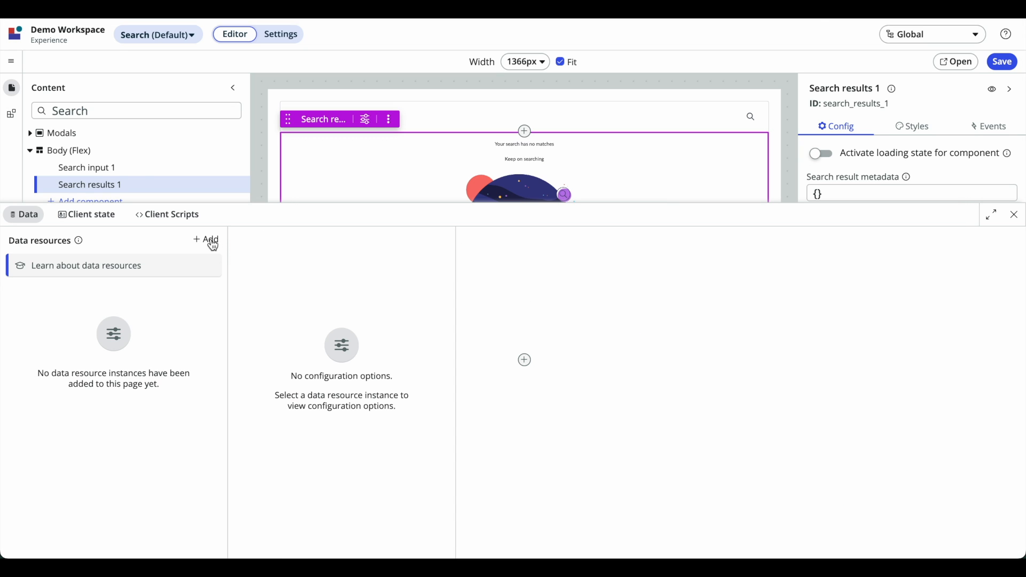
Search the data resources for "search evam" and add a new Search EVAM Data Resource instance to the page.
click(207, 239)
text(search)
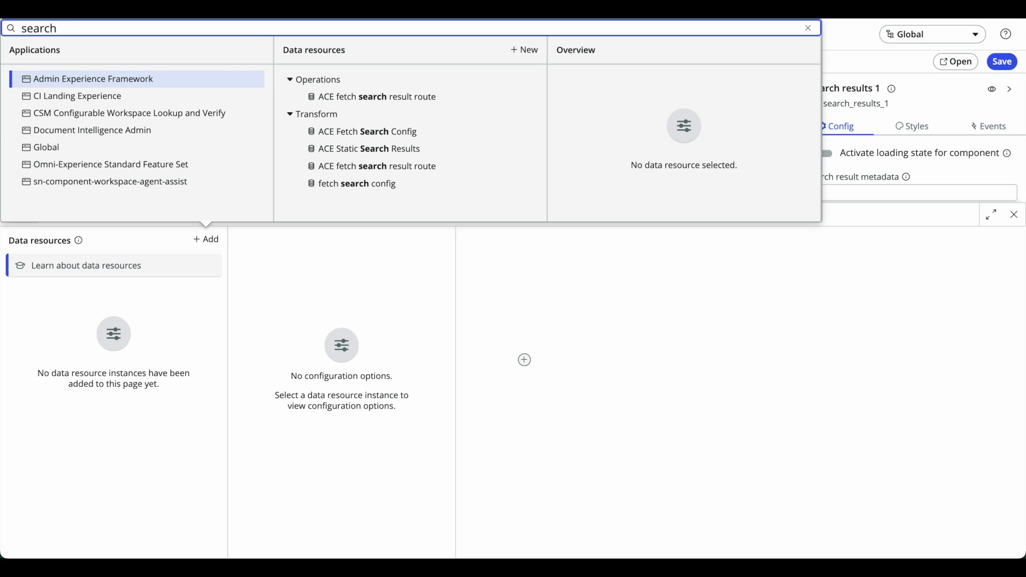
text( evam)
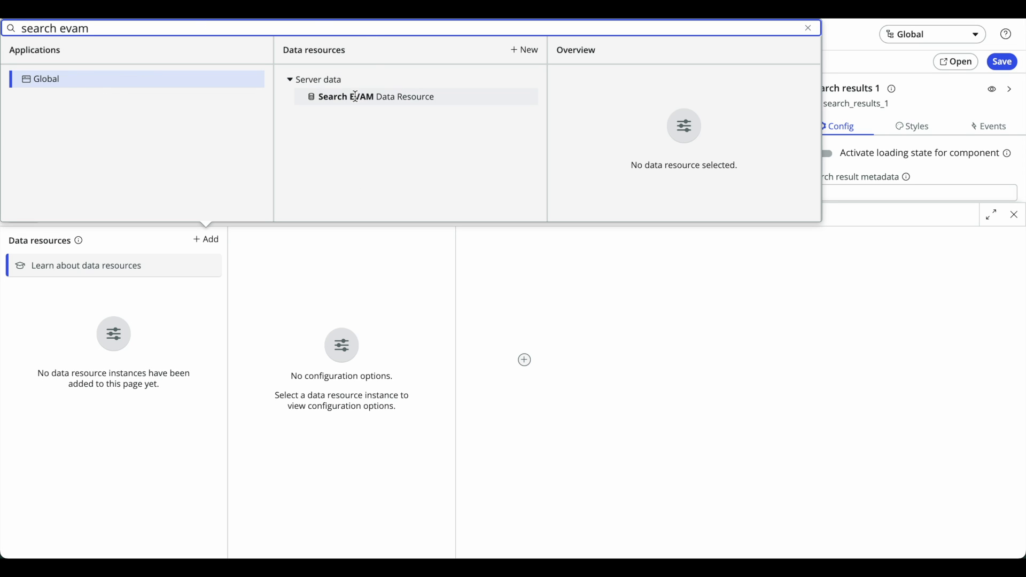
click(356, 97)
scroll(788, 217, down, 10)
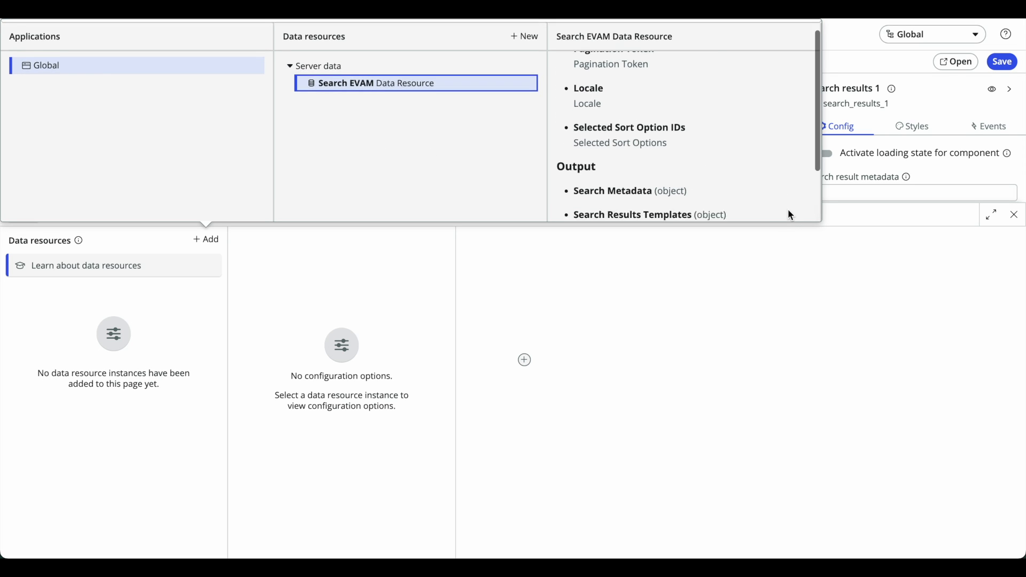
click(803, 209)
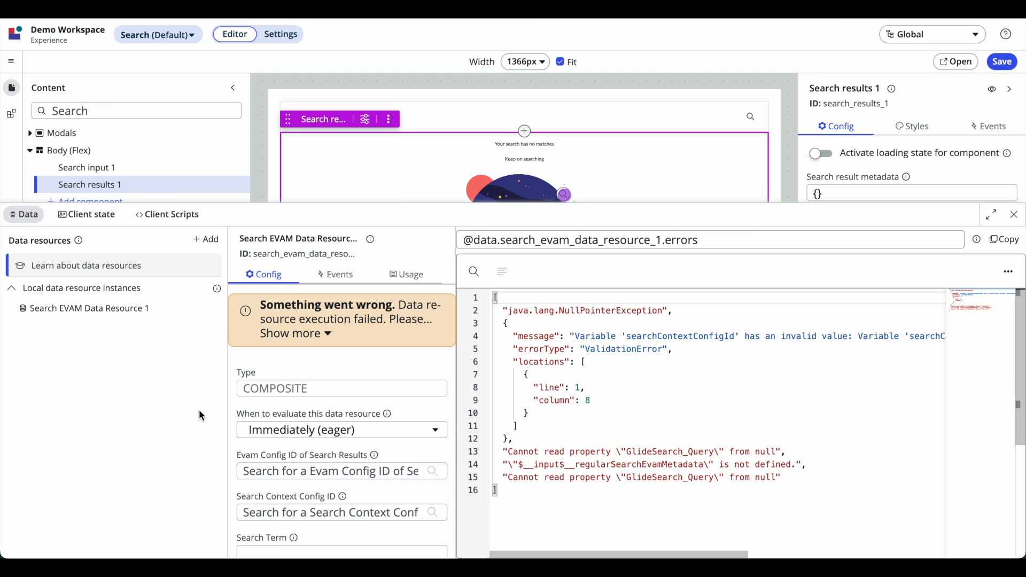
Look through the available choices for the Evam Config ID of Search Results on the new Search EVAM data resource.
click(642, 409)
scroll(399, 396, down, 2)
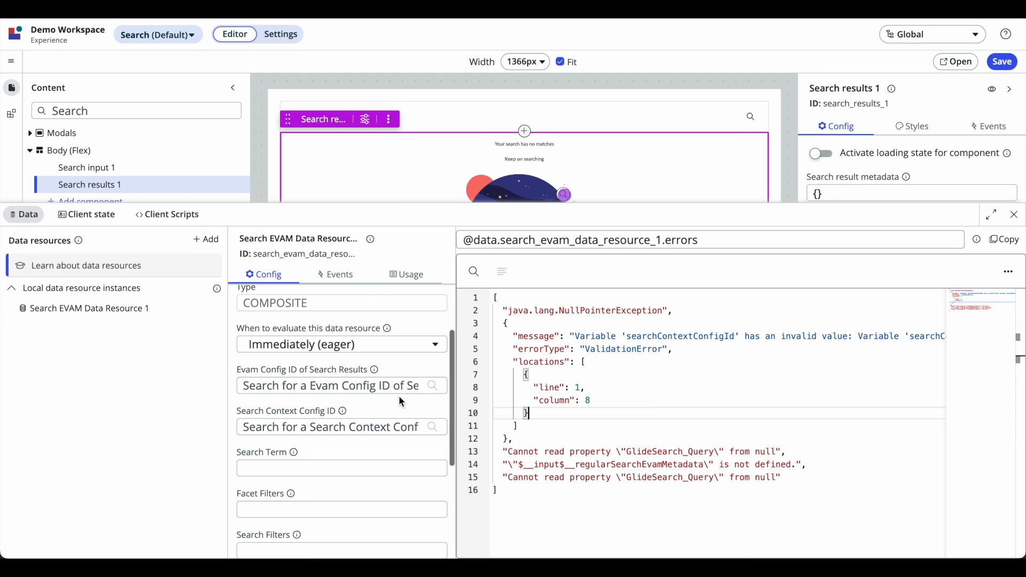
click(252, 386)
click(168, 425)
click(252, 386)
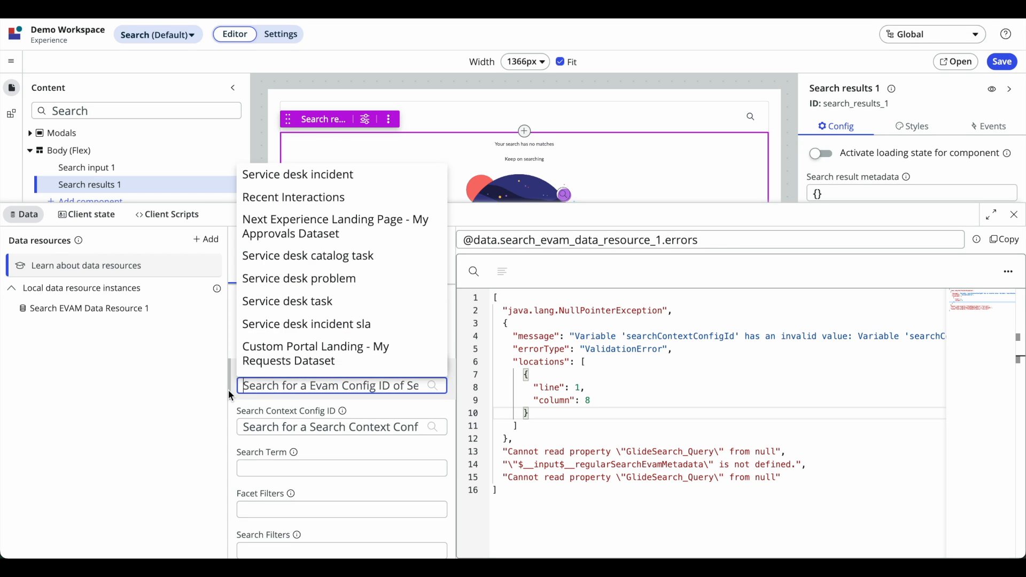
click(151, 394)
click(252, 386)
click(207, 393)
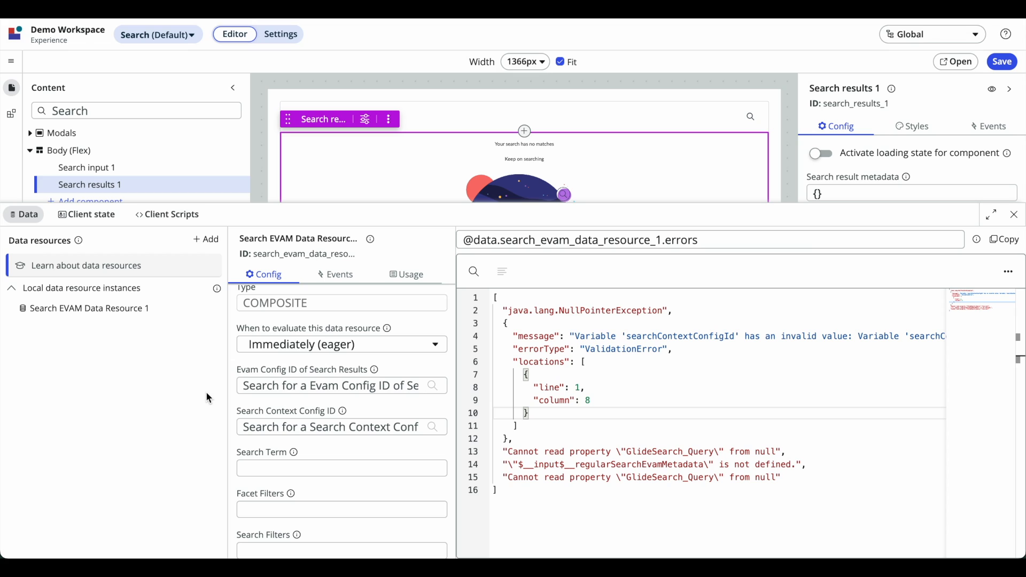
click(252, 386)
click(180, 396)
Try Service Portal Search as the Evam Config ID of Search Results, and clear that choice.
click(278, 374)
text(Service Portal Search)
click(209, 392)
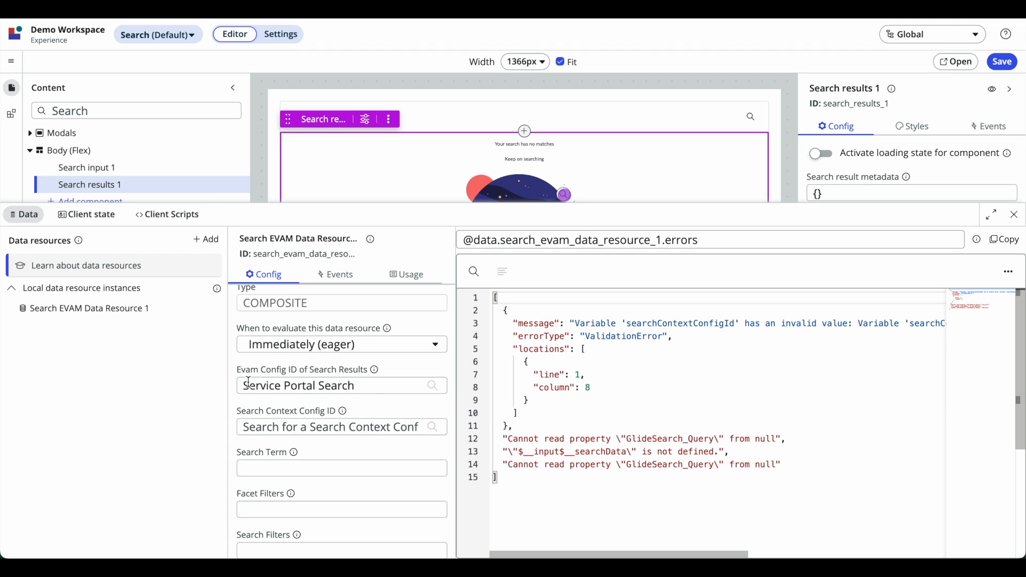
click(276, 385)
key(super+a)
key(BackSpace)
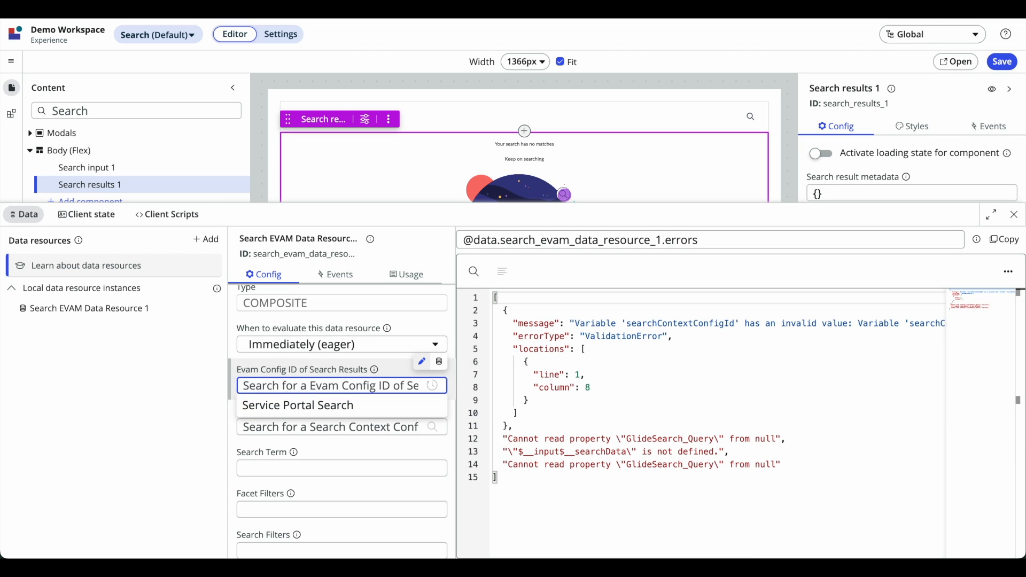
click(100, 417)
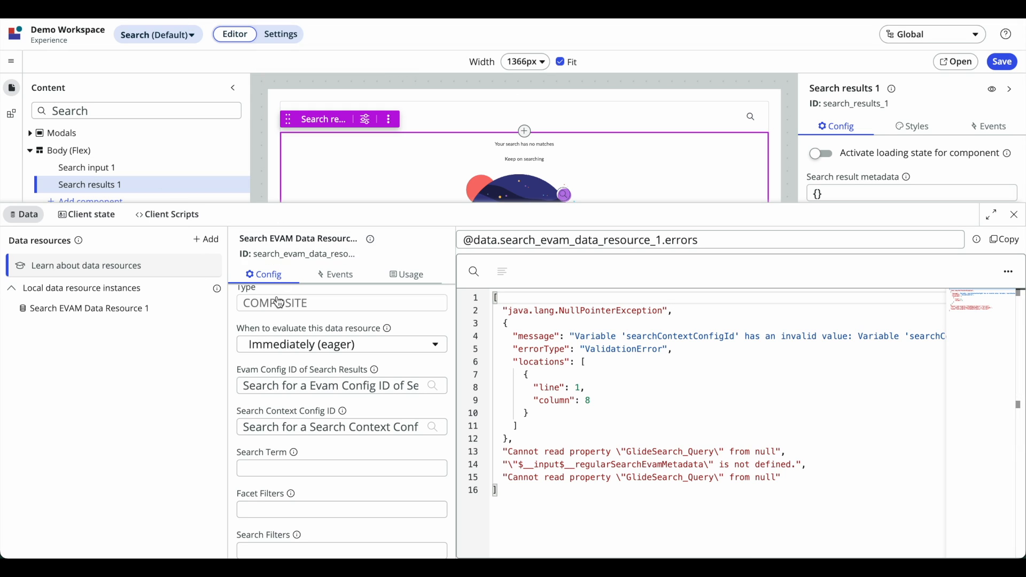
Set the Evam Config ID of Search Results to AI Search For Next Search.
click(268, 383)
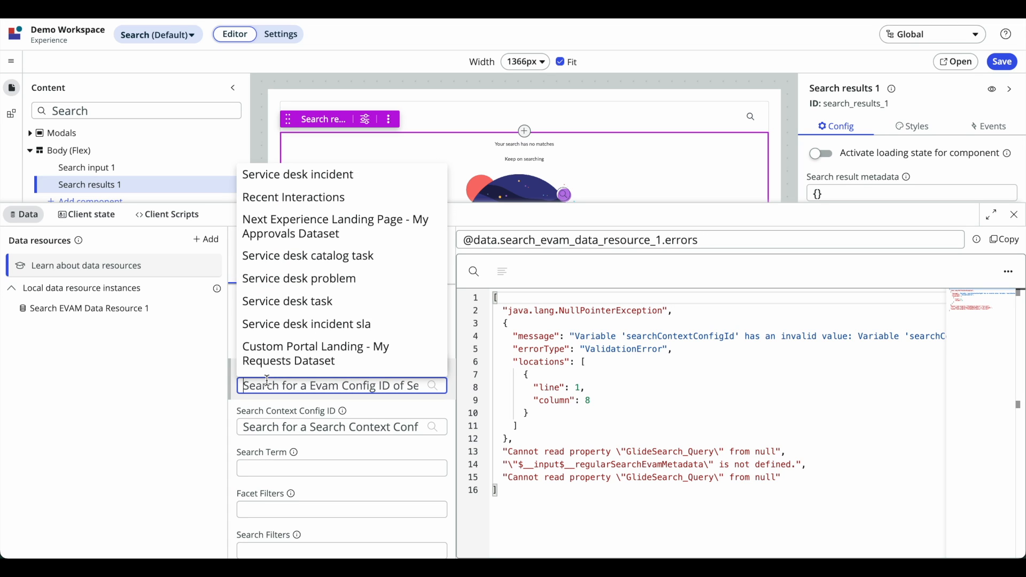
click(184, 400)
click(288, 390)
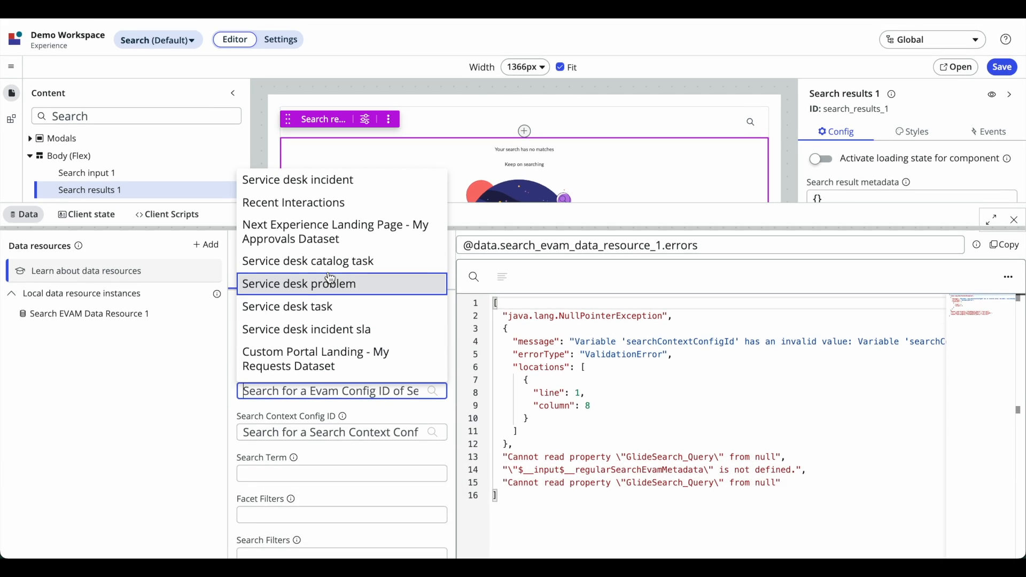
key(Down)
key(Down)
key(Down)
key(Down)
key(Down)
key(Down)
key(Down)
key(Down)
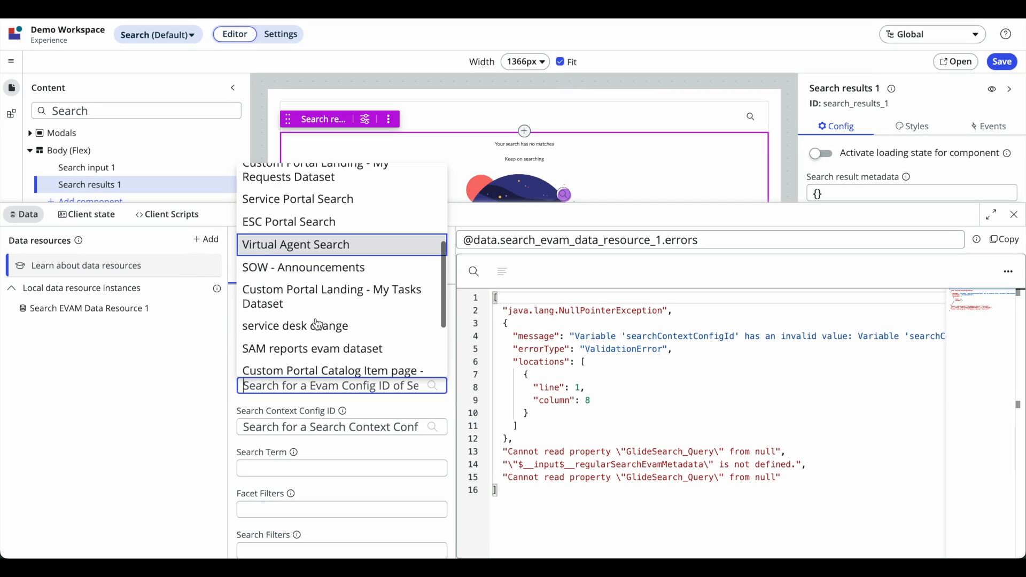
scroll(318, 325, down, 1)
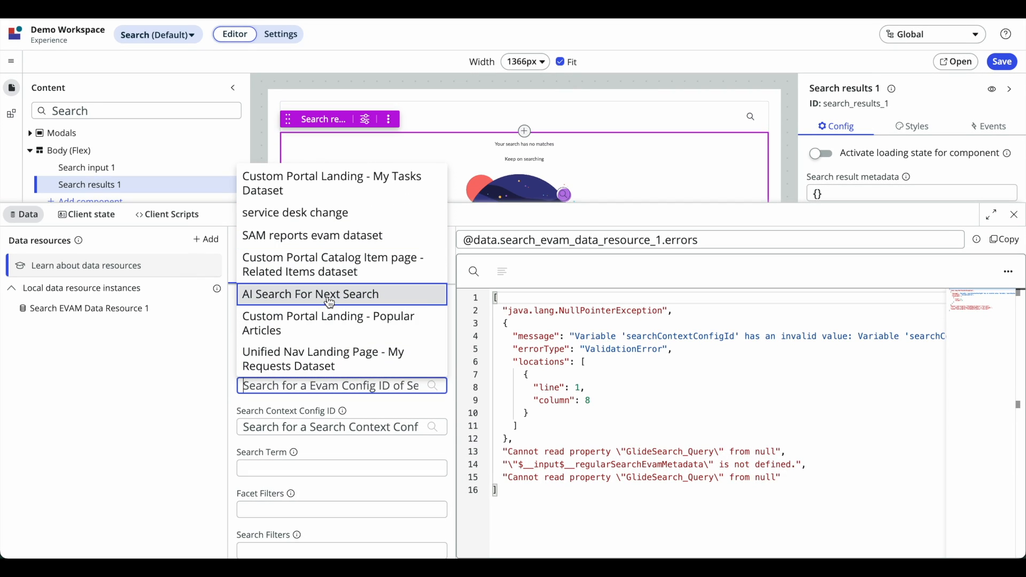
click(330, 303)
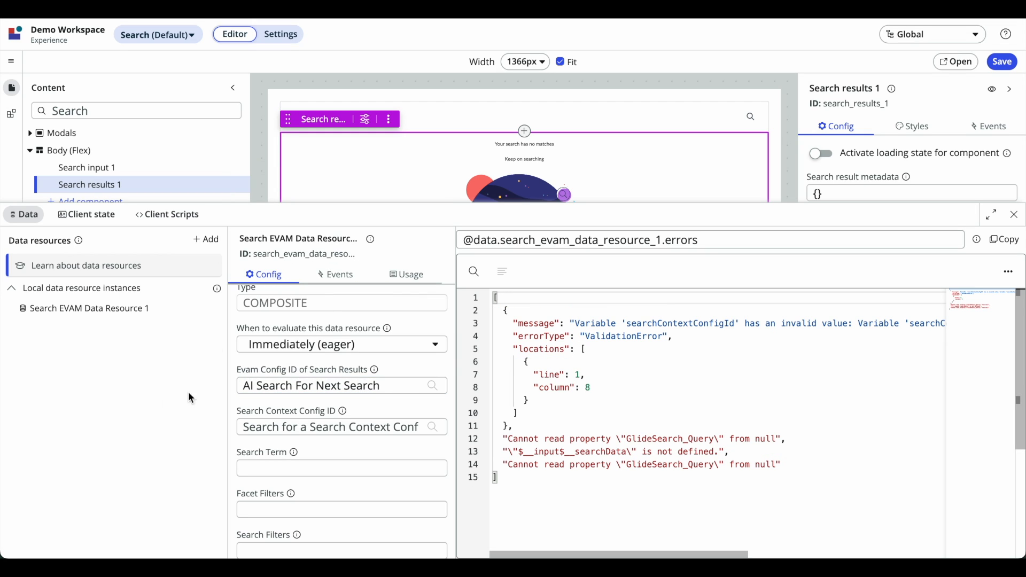
Look through the Search Context Config ID choices, and check which search configuration Search input 1 uses.
click(304, 426)
click(120, 438)
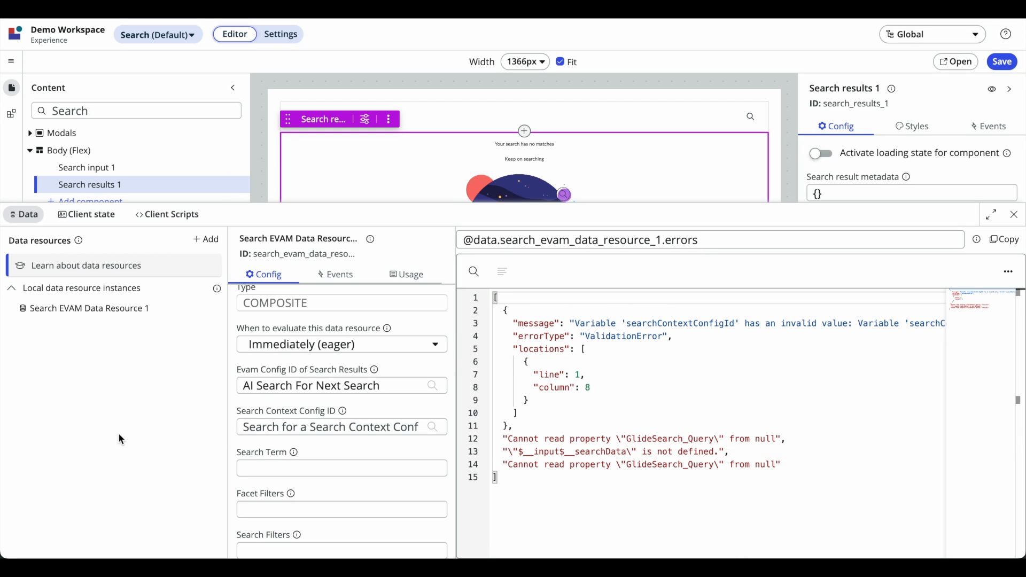
click(287, 430)
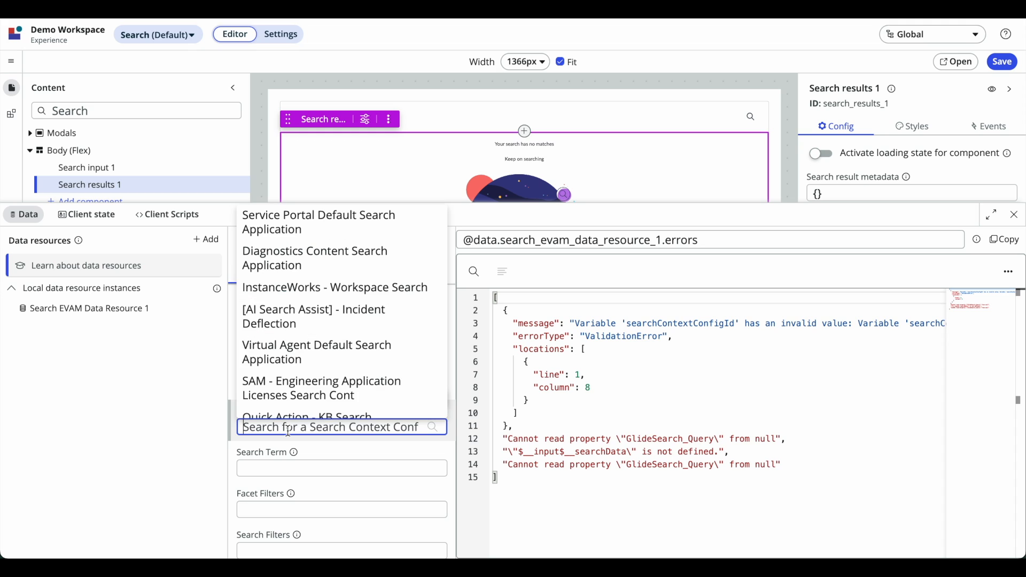
scroll(332, 339, down, 2)
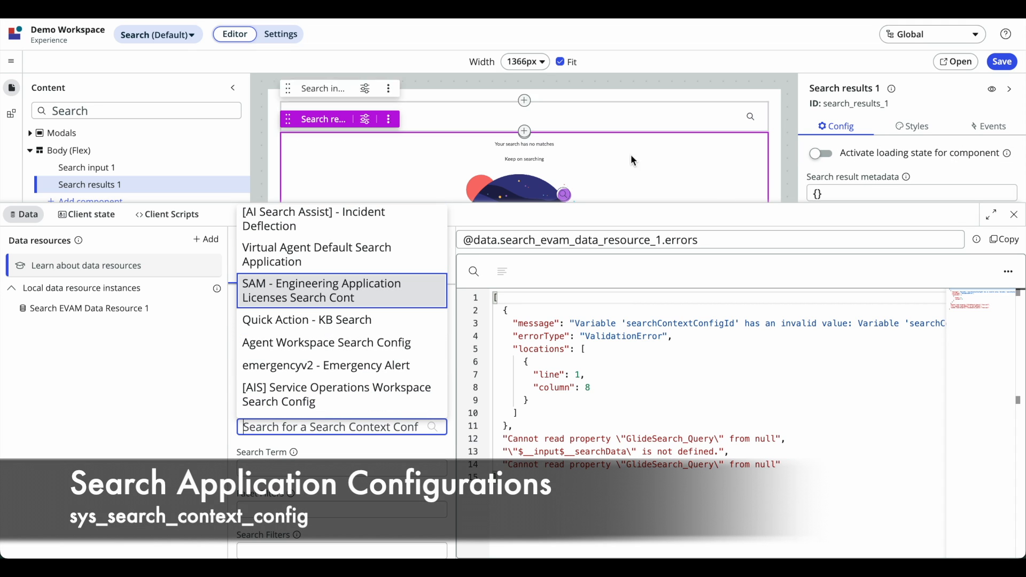
click(618, 125)
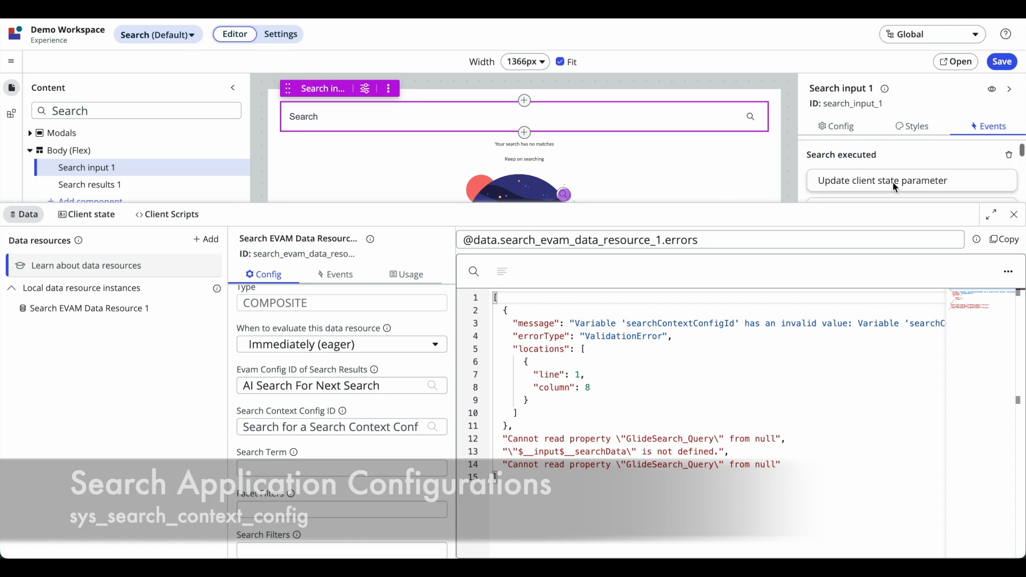
click(850, 127)
scroll(869, 162, down, 1)
scroll(868, 162, down, 2)
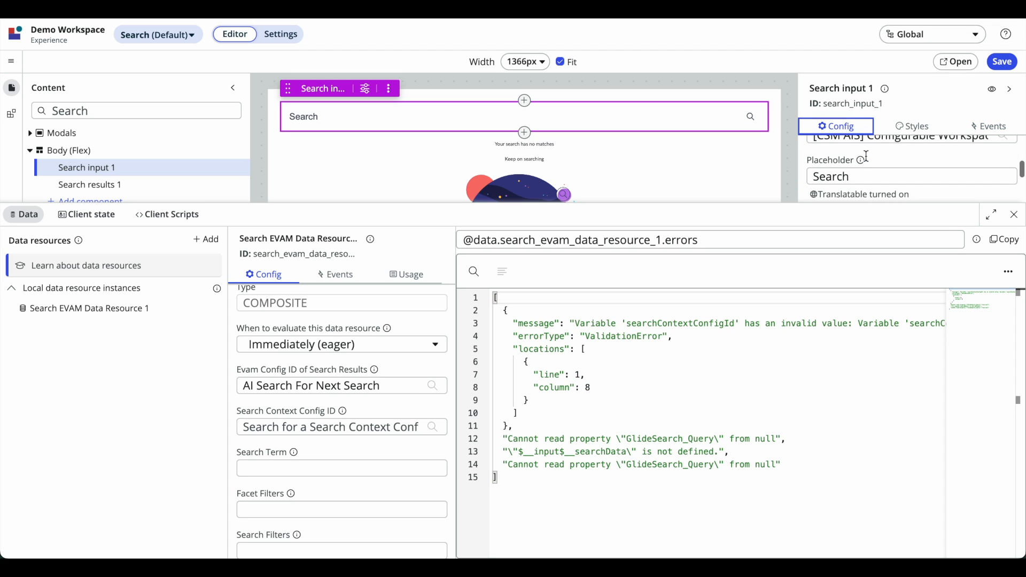
scroll(863, 161, up, 1)
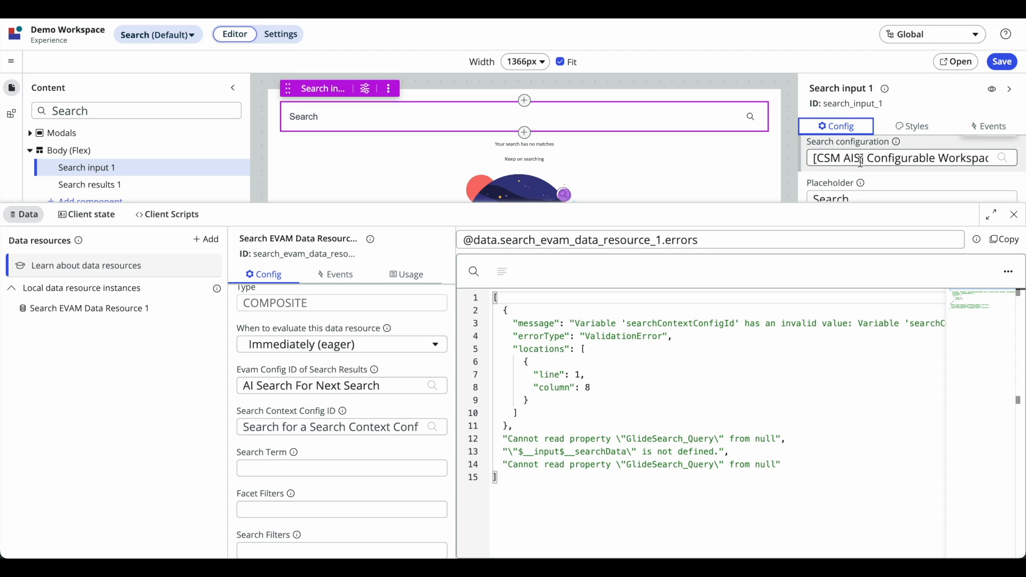
Set the data resource's Search Context Config ID to [AIS] Now Experience Search Configuration.
click(293, 426)
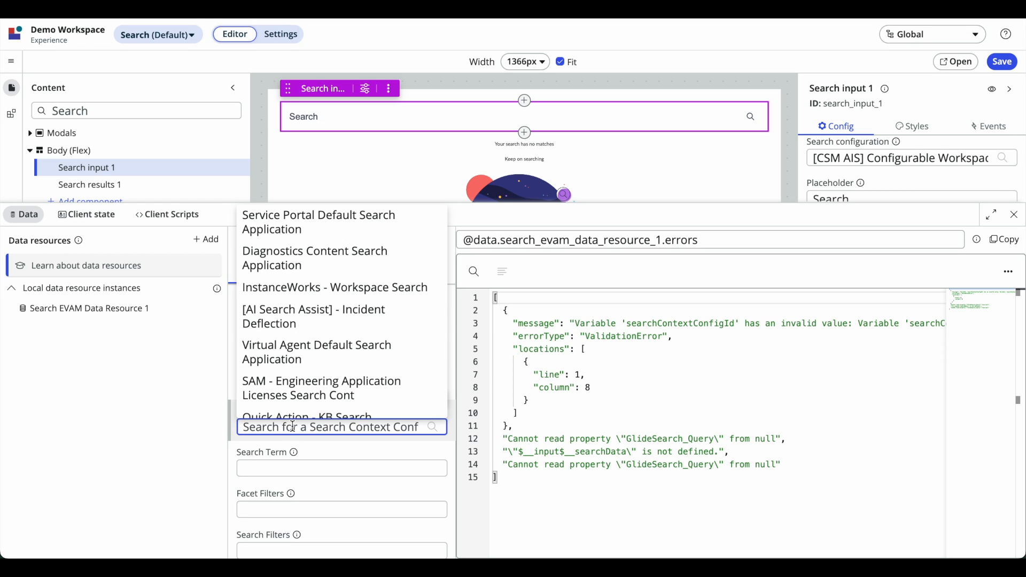
text([)
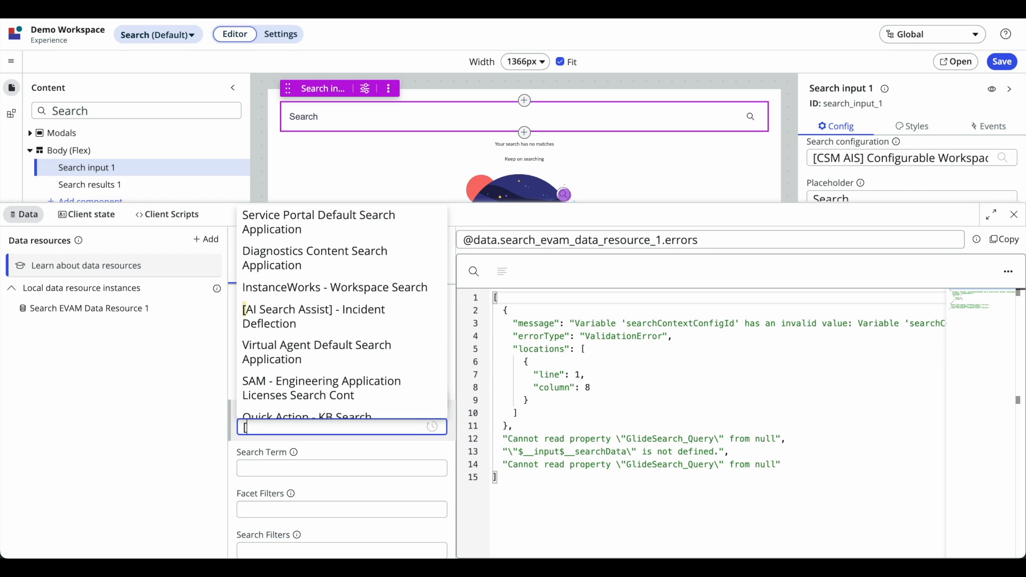
text(cis)
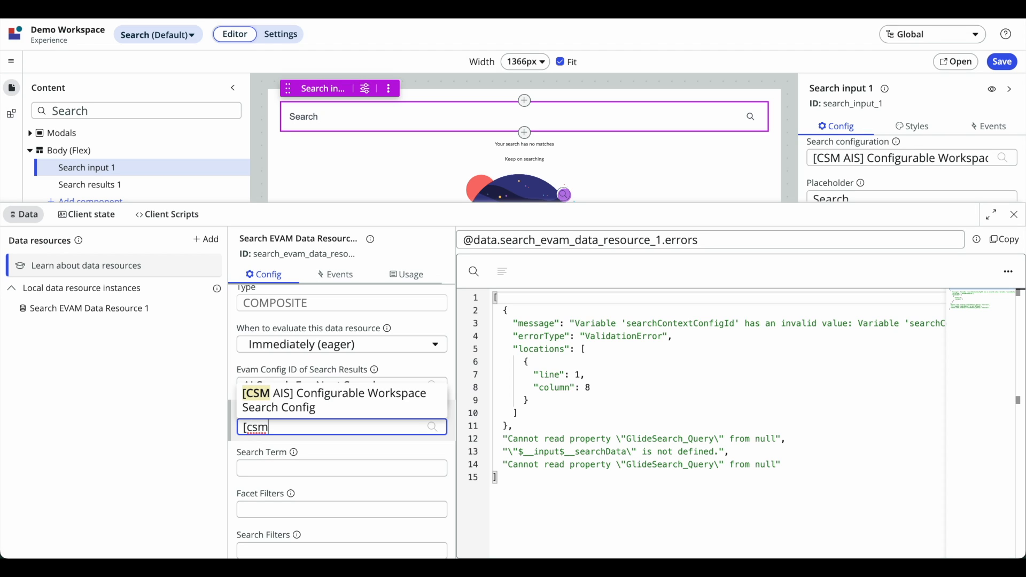
key(BackSpace)
key(BackSpace)
text([)
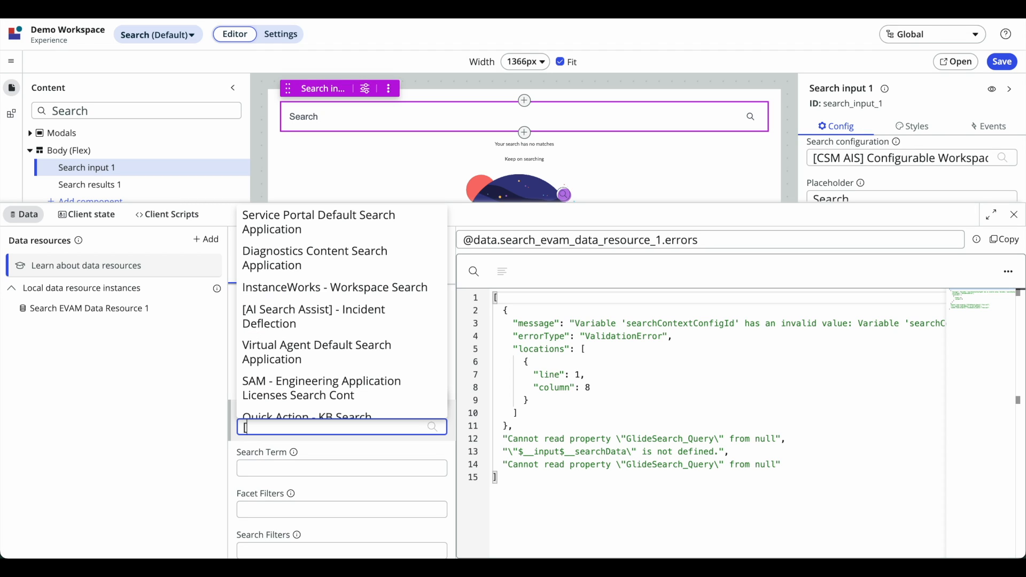
text(ais)
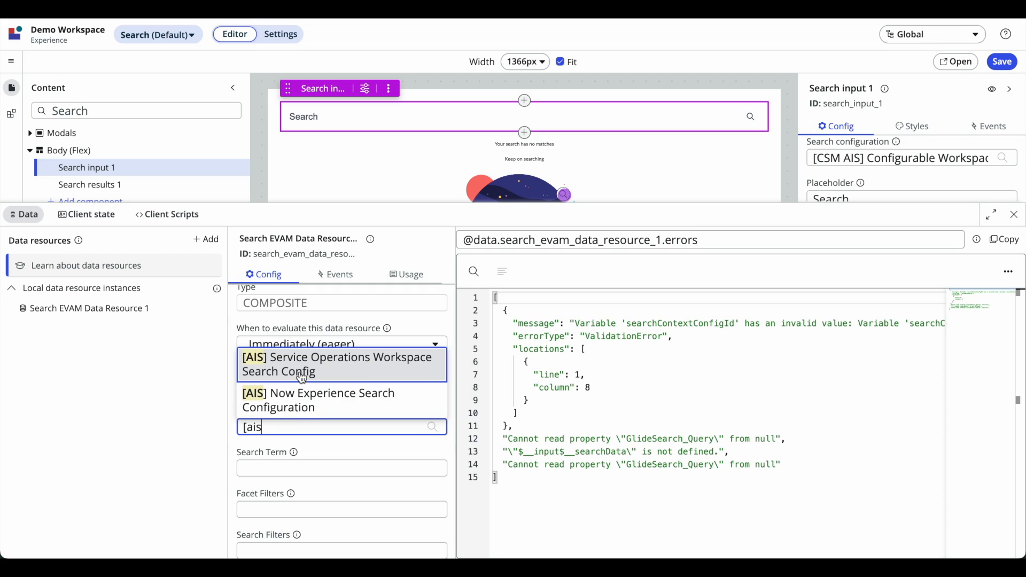
click(279, 416)
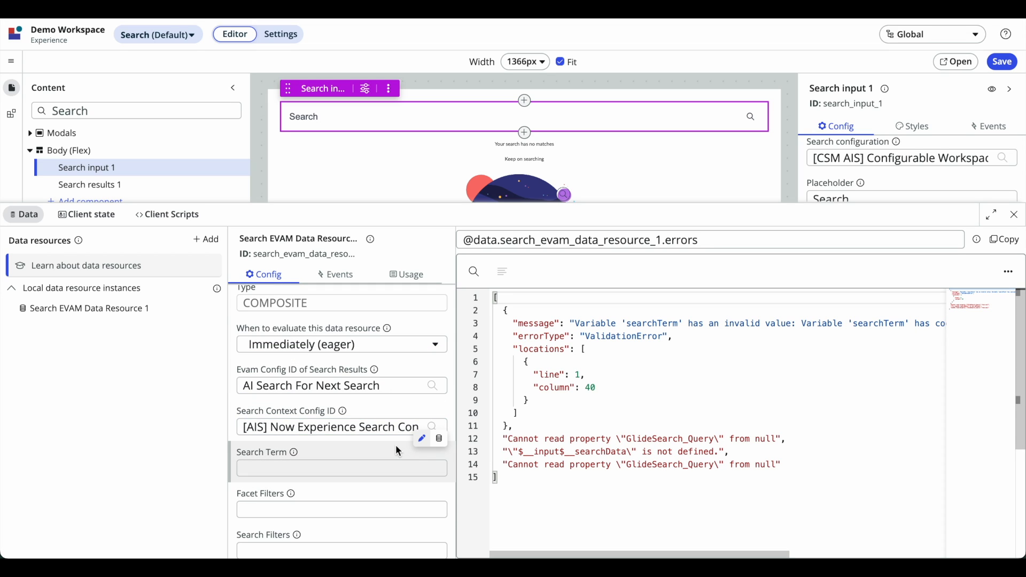
click(376, 427)
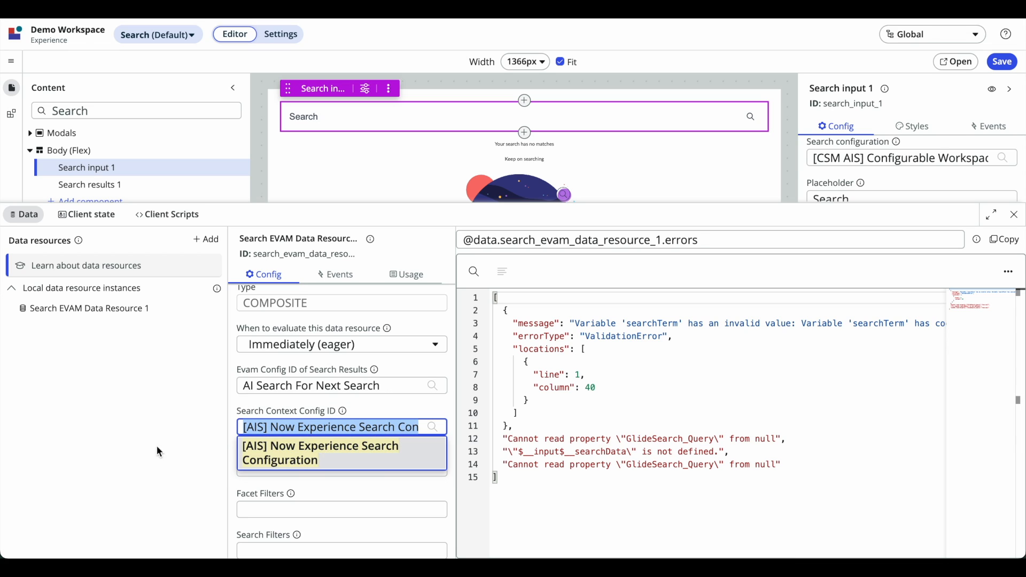
click(129, 448)
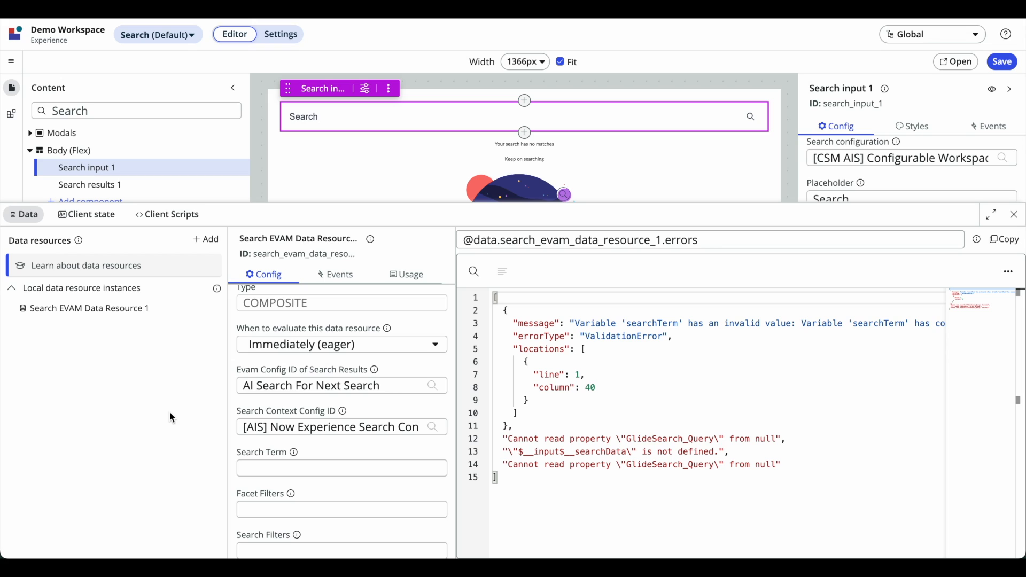
Enter "test" as a static search term on the Search EVAM data resource.
click(751, 384)
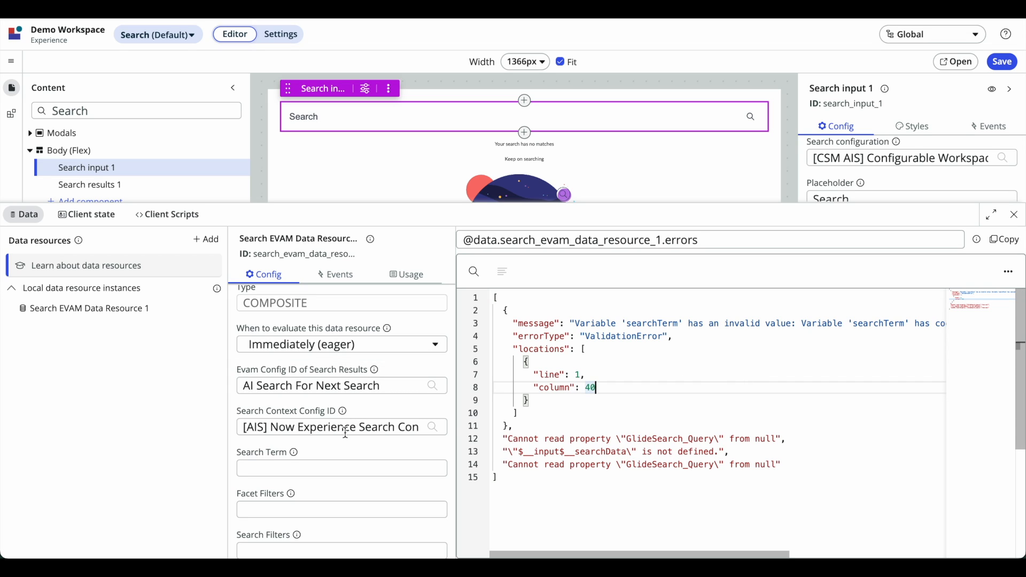
scroll(339, 498, down, 1)
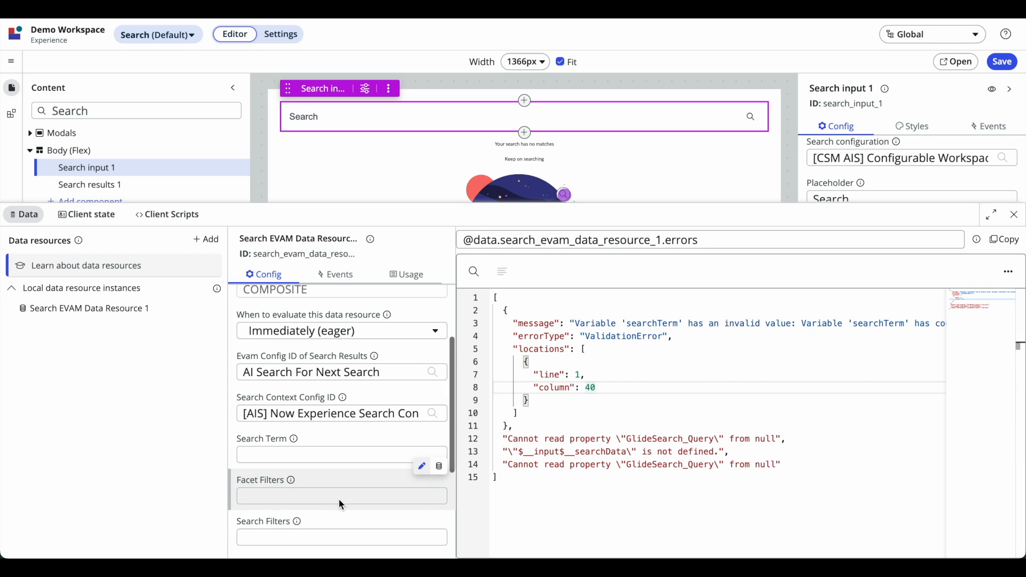
scroll(339, 498, up, 3)
click(335, 492)
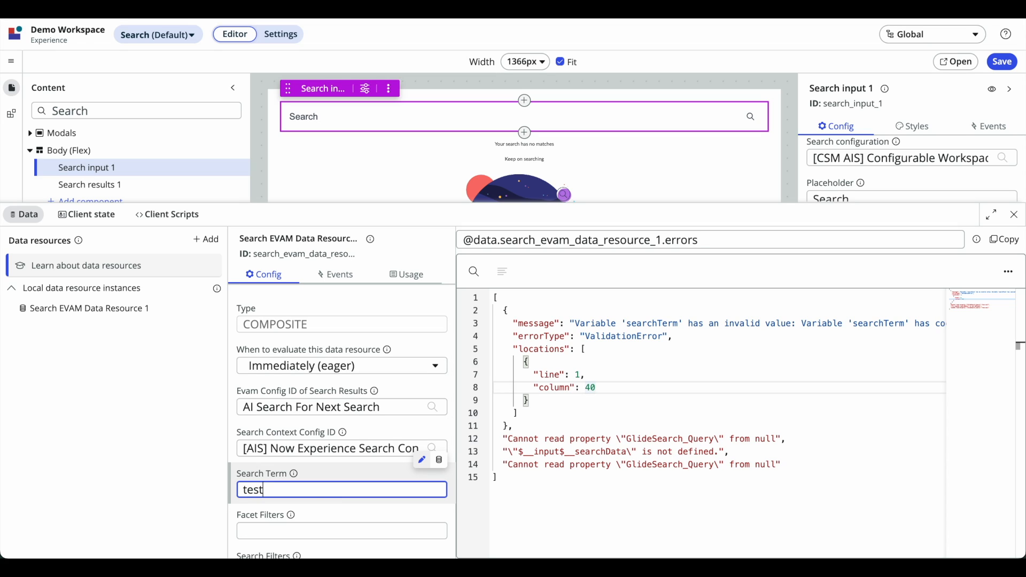
click(166, 482)
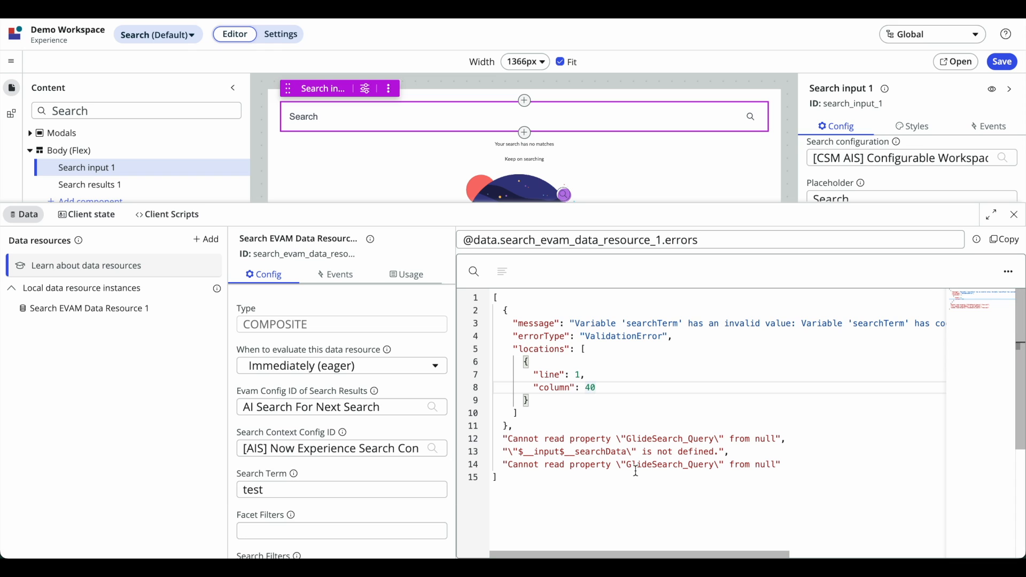
Examine the data resource's searchMetadata, searchResultsTemplates and top level outputs for the test term.
scroll(803, 378, down, 15)
scroll(803, 378, right, 5)
click(588, 298)
click(550, 285)
click(530, 303)
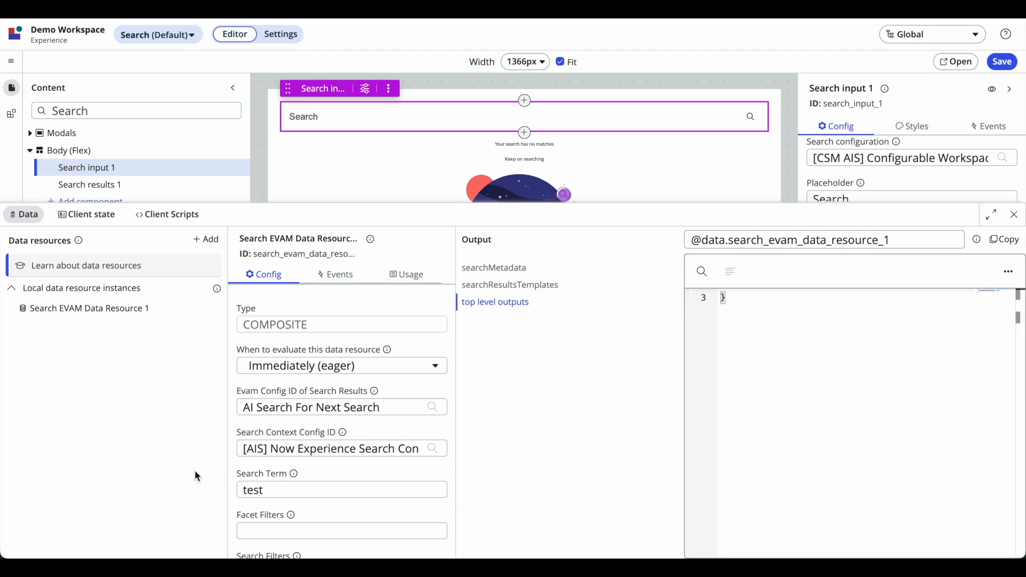
double_click(266, 491)
key(BackSpace)
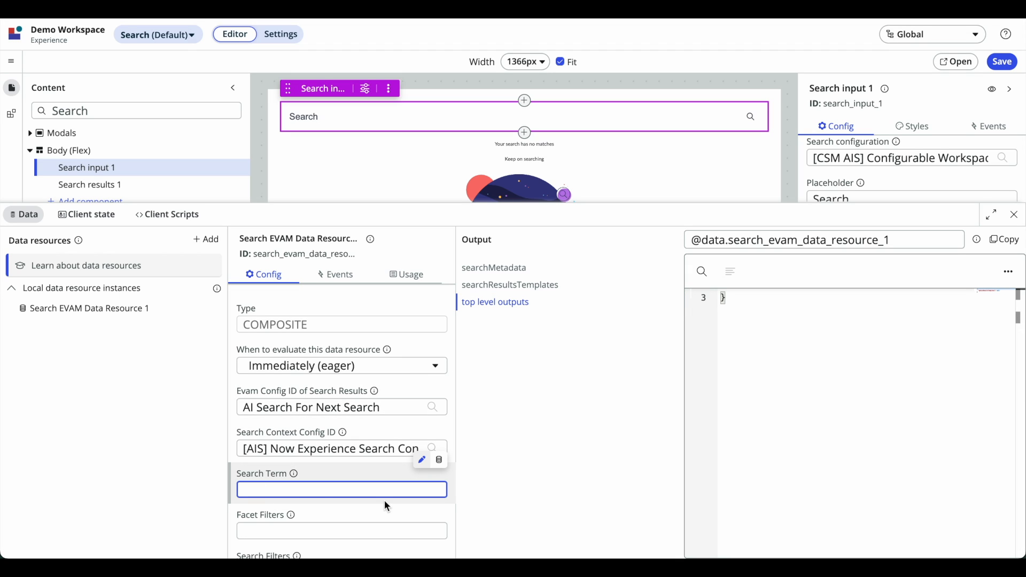
click(439, 460)
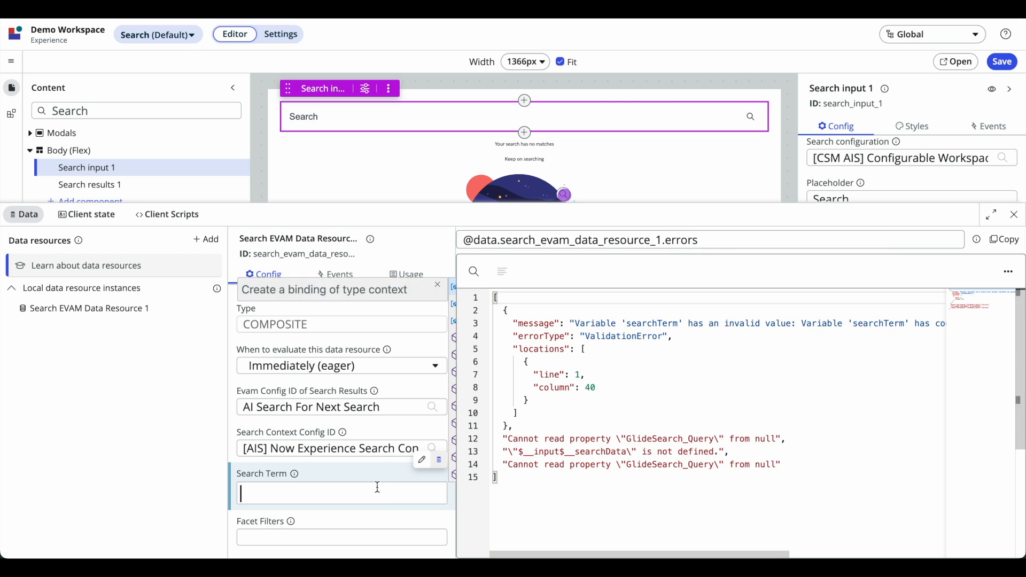
text(@state.searchTerm)
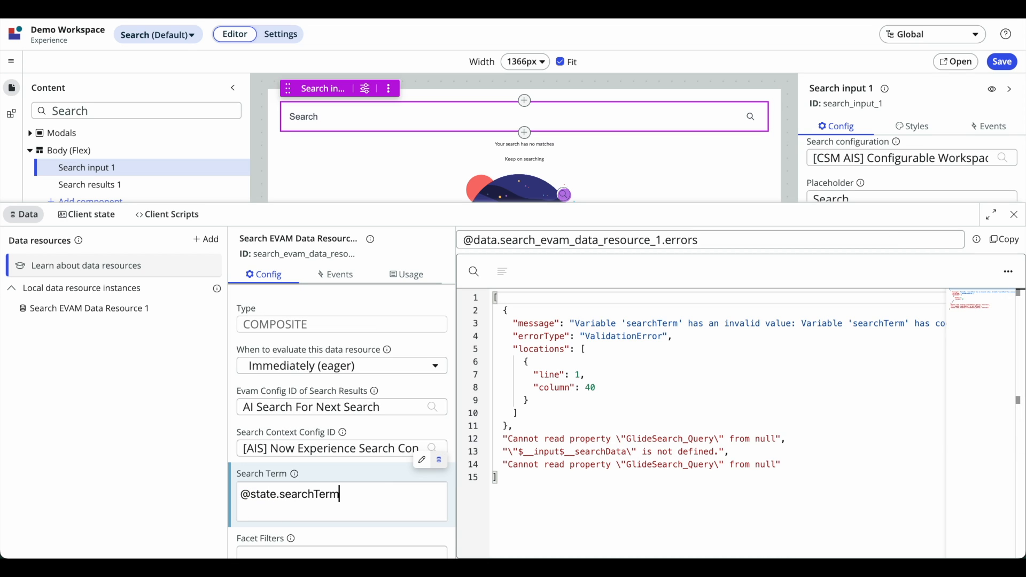
click(166, 479)
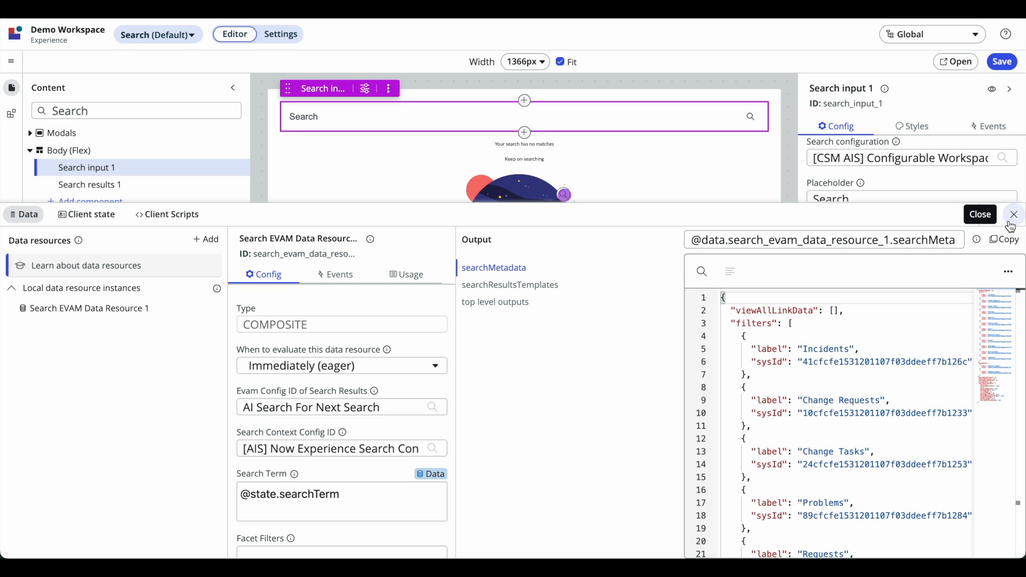
scroll(364, 416, down, 5)
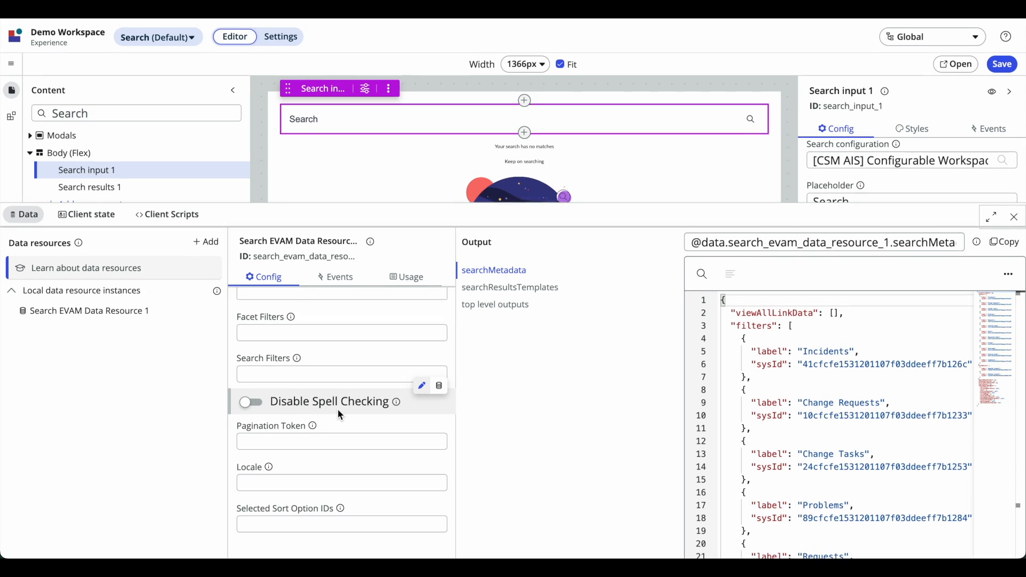
Compare the Search results 1 component's configuration properties with the outputs of the Search EVAM data resource.
scroll(340, 415, up, 3)
scroll(340, 415, down, 2)
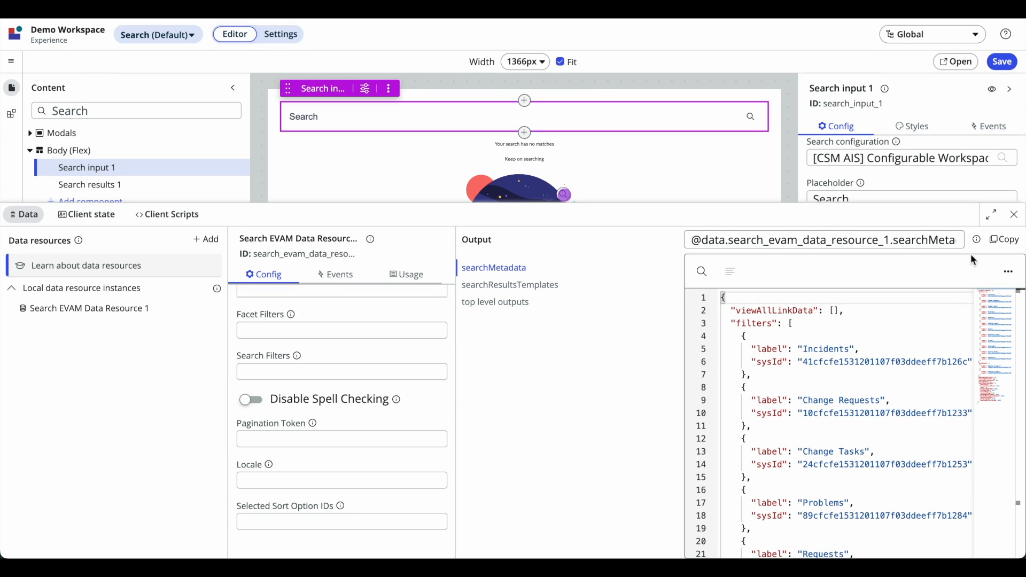
click(1015, 215)
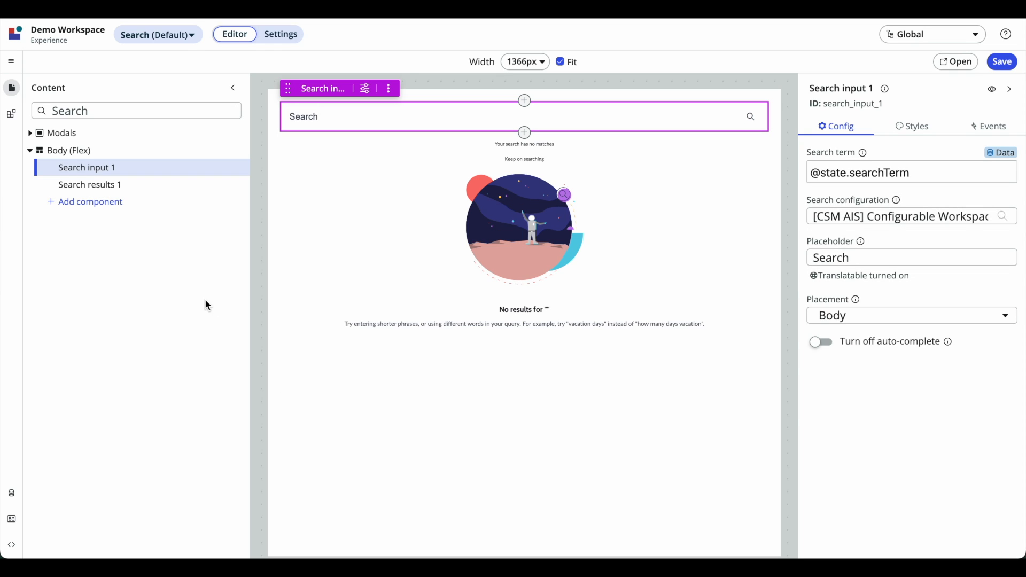
click(394, 198)
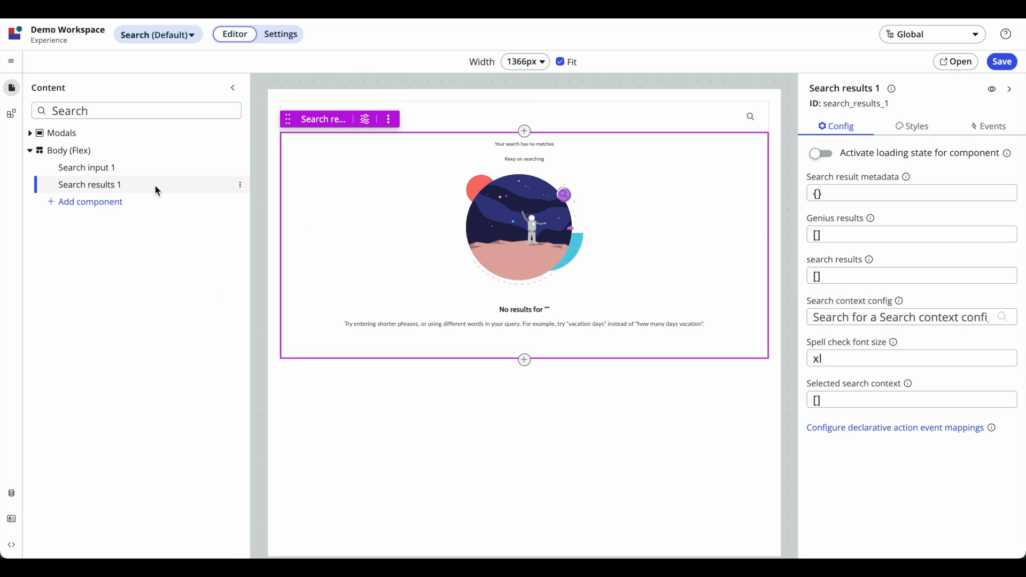
click(11, 493)
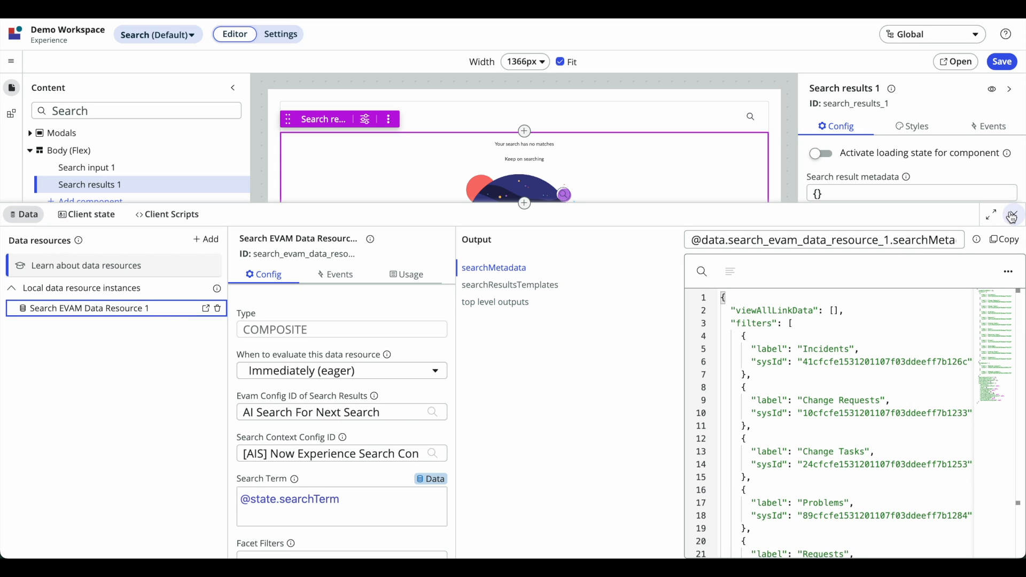
scroll(942, 179, down, 3)
scroll(684, 155, down, 2)
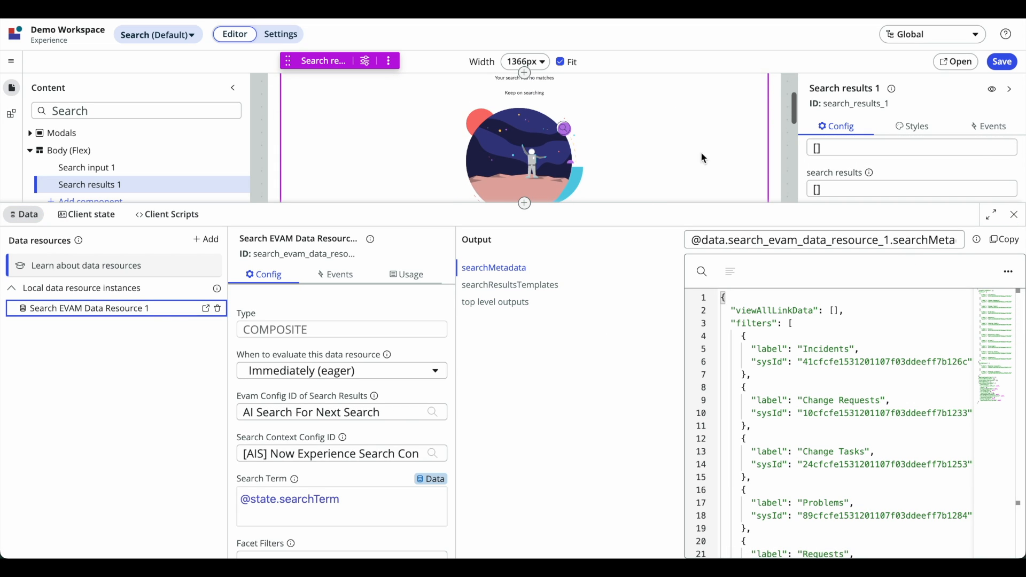
scroll(941, 171, down, 2)
click(1015, 220)
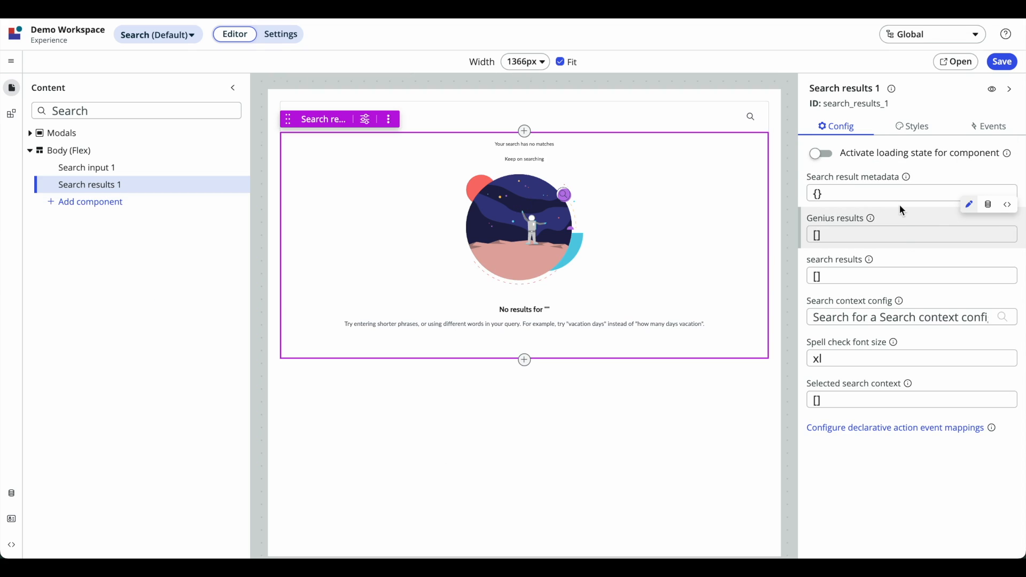
click(874, 198)
click(991, 164)
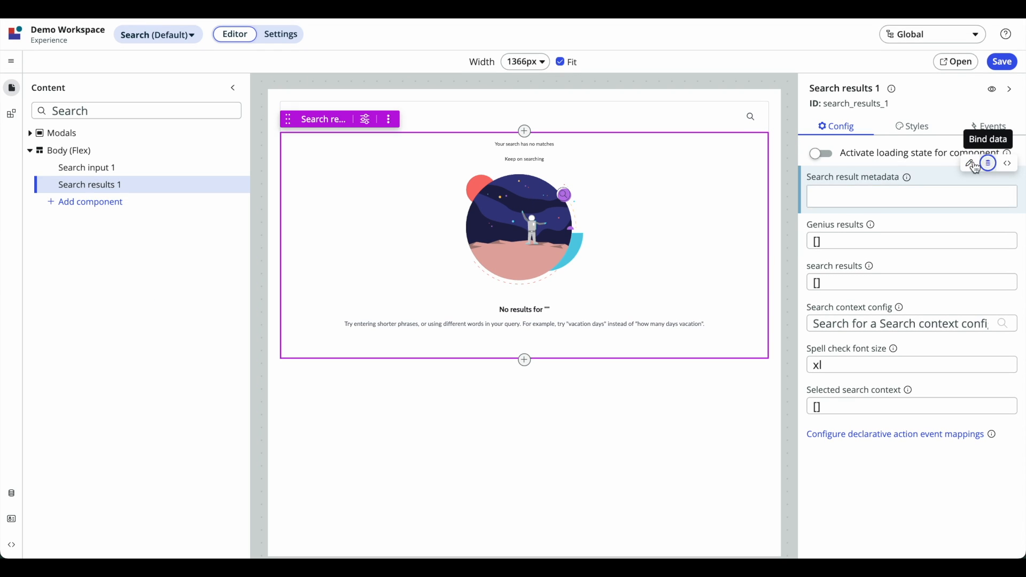
text(@data.)
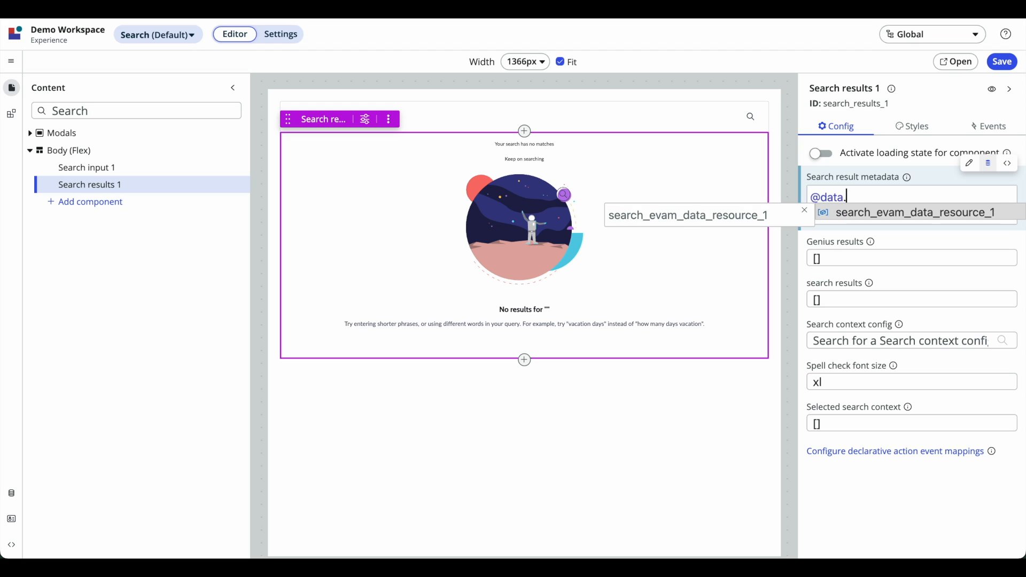
key(Return)
text(.search_evam_data_resource_1.)
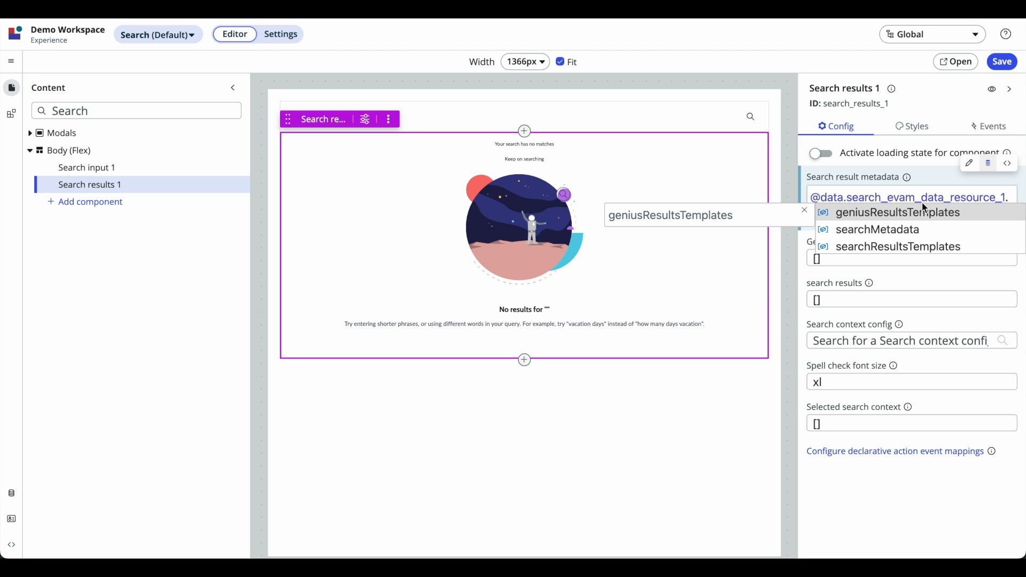
click(897, 231)
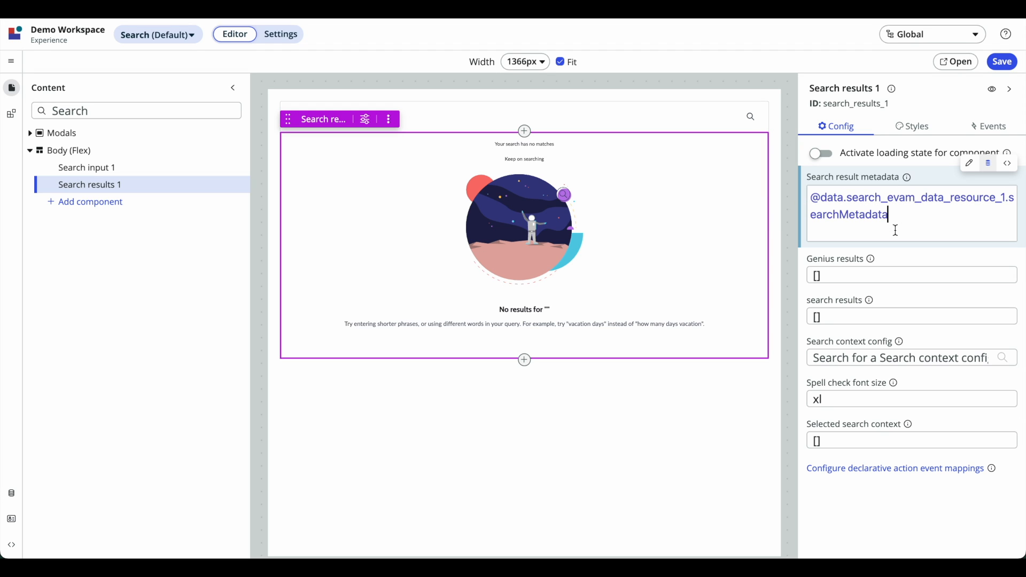
text(.)
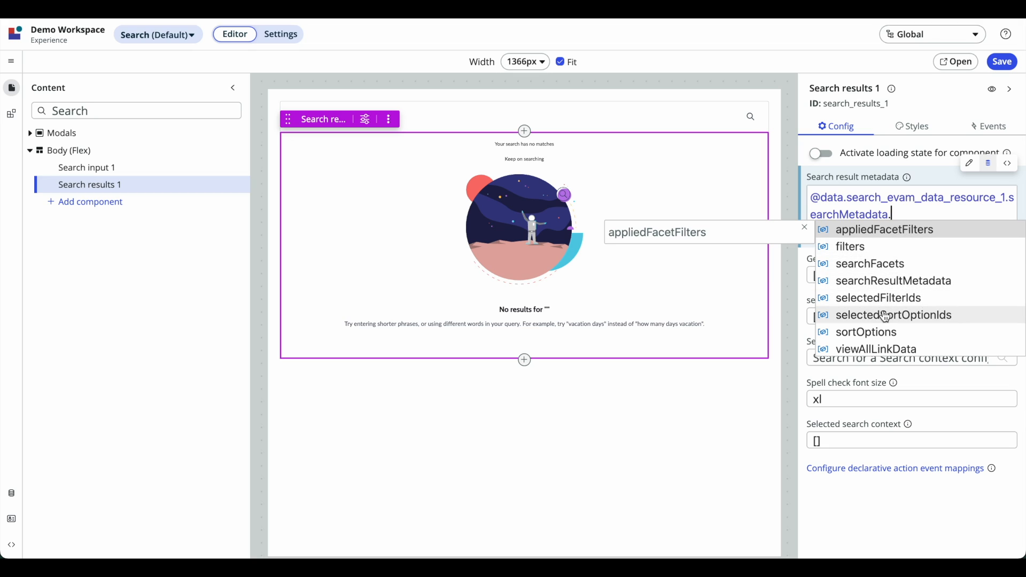
click(893, 282)
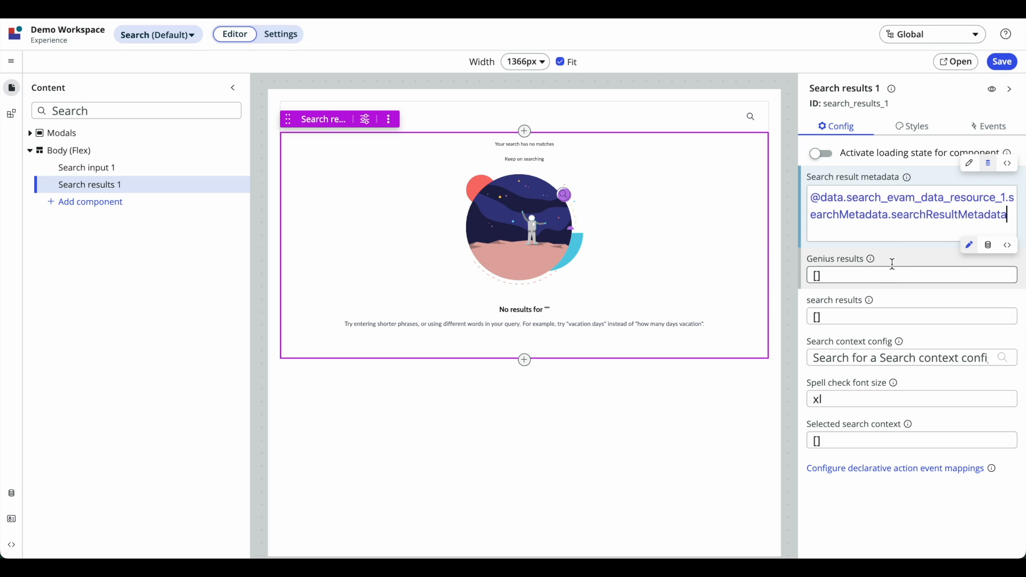
Check the searchResultMetadata part of the binding against the data resource's searchMetadata output.
triple_click(898, 215)
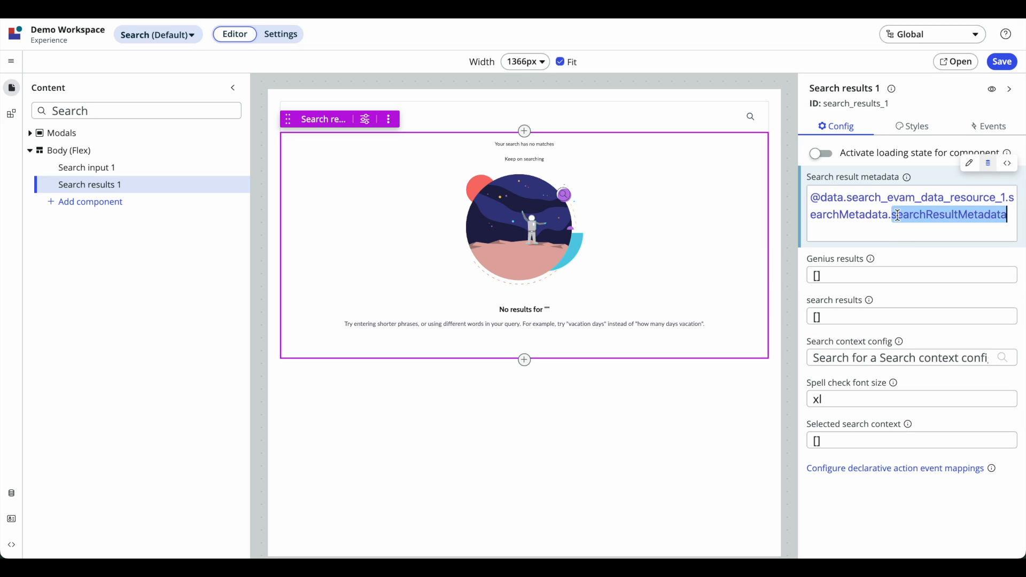
double_click(896, 216)
click(77, 409)
click(11, 493)
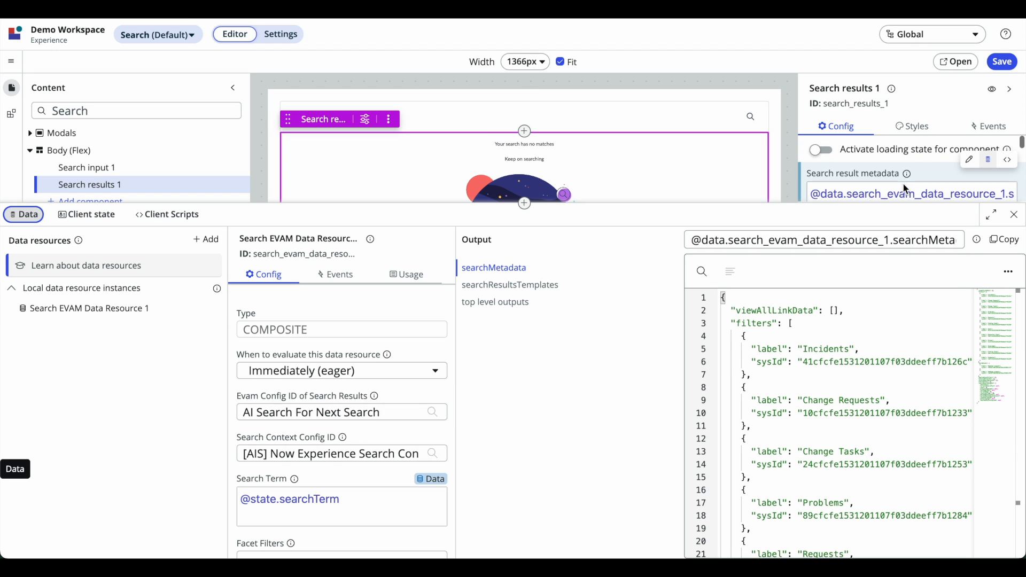
scroll(967, 199, down, 2)
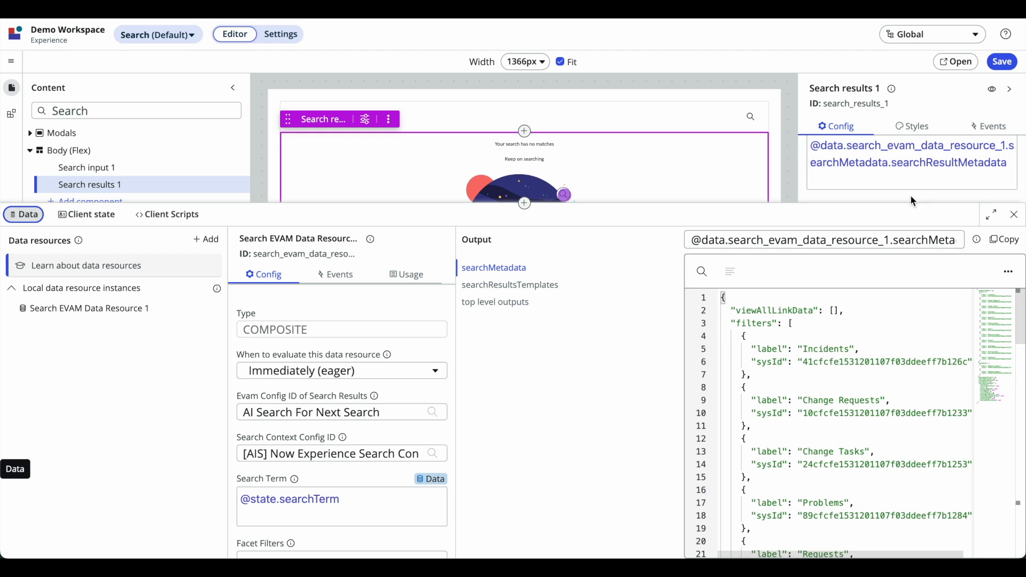
double_click(950, 163)
click(1015, 218)
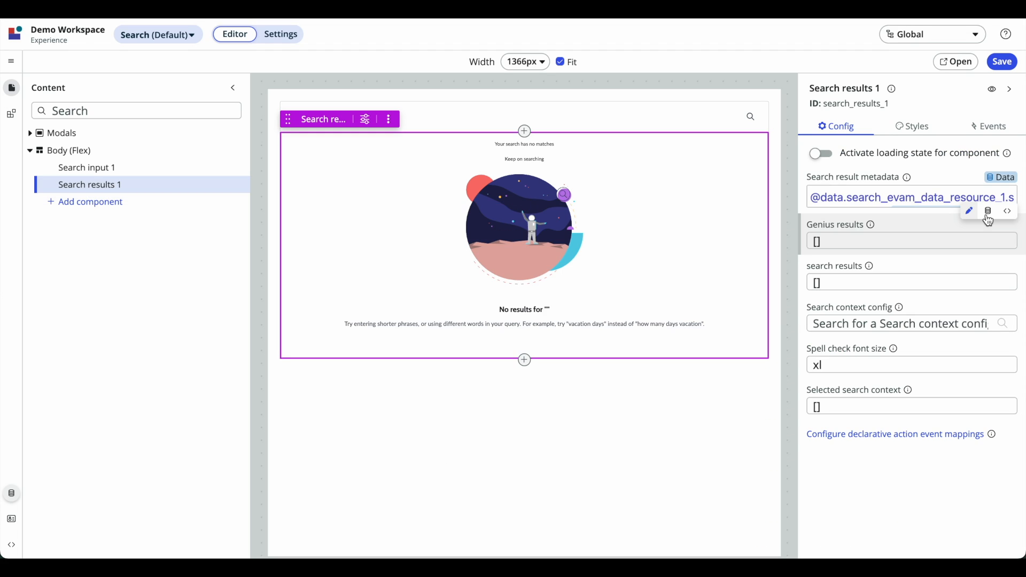
click(990, 214)
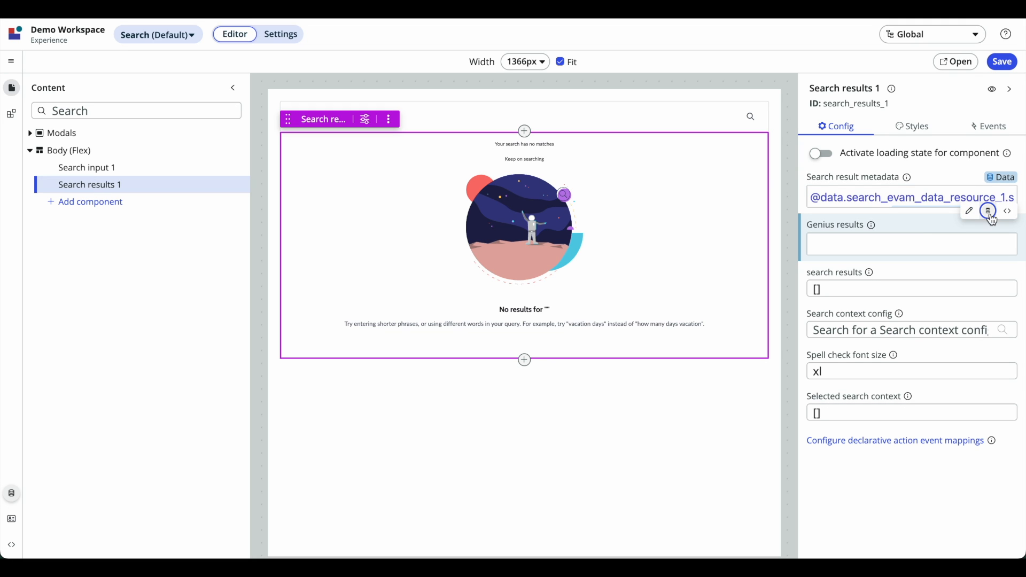
click(908, 246)
text(@data.)
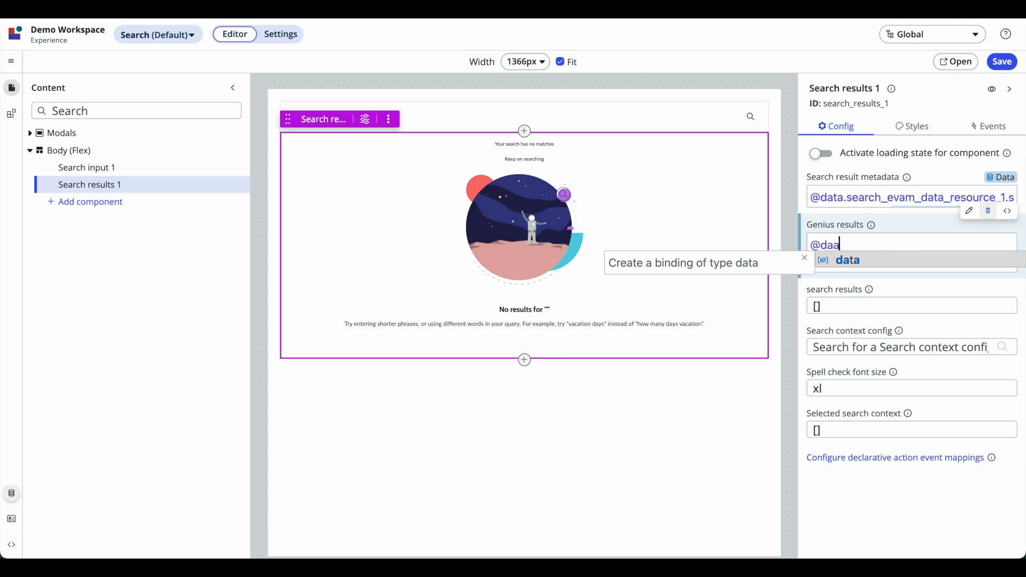
key(Return)
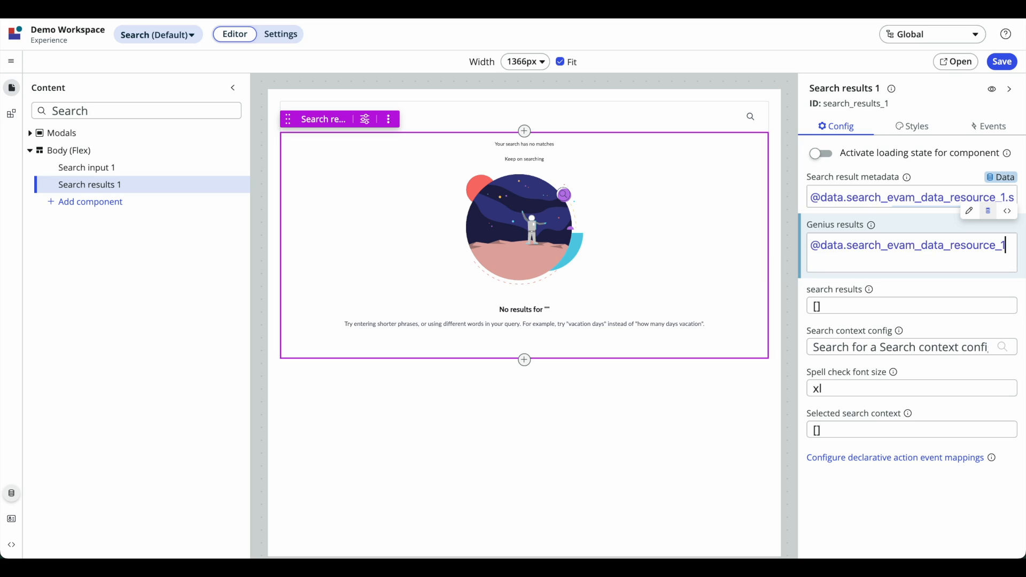
text(.)
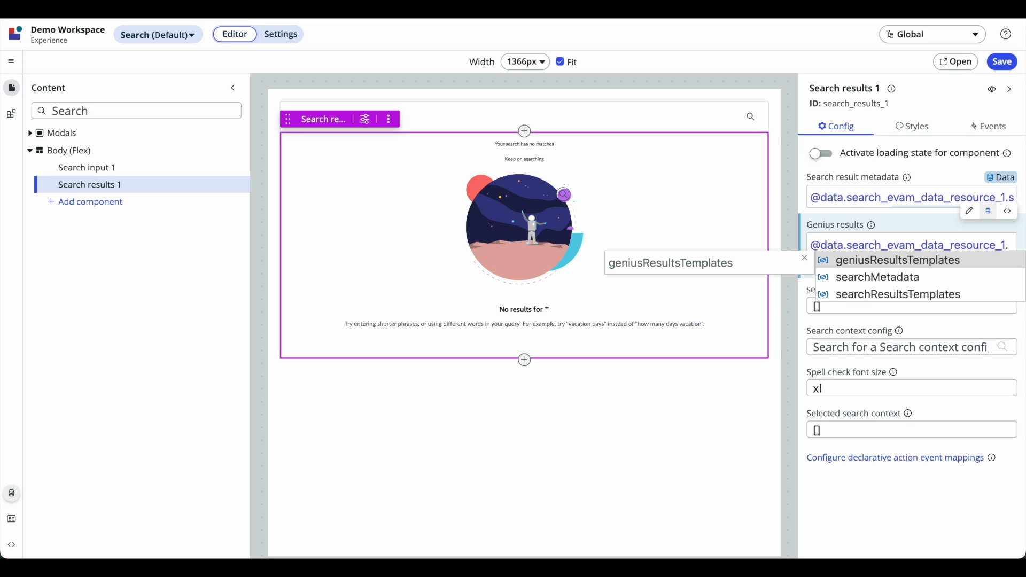
key(Return)
click(885, 321)
click(988, 293)
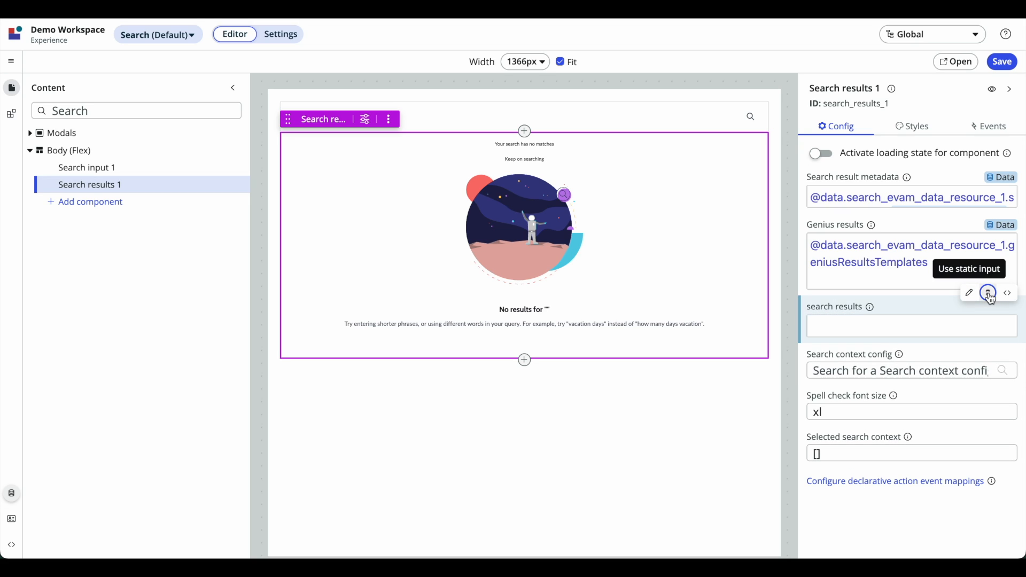
click(903, 328)
text(@)
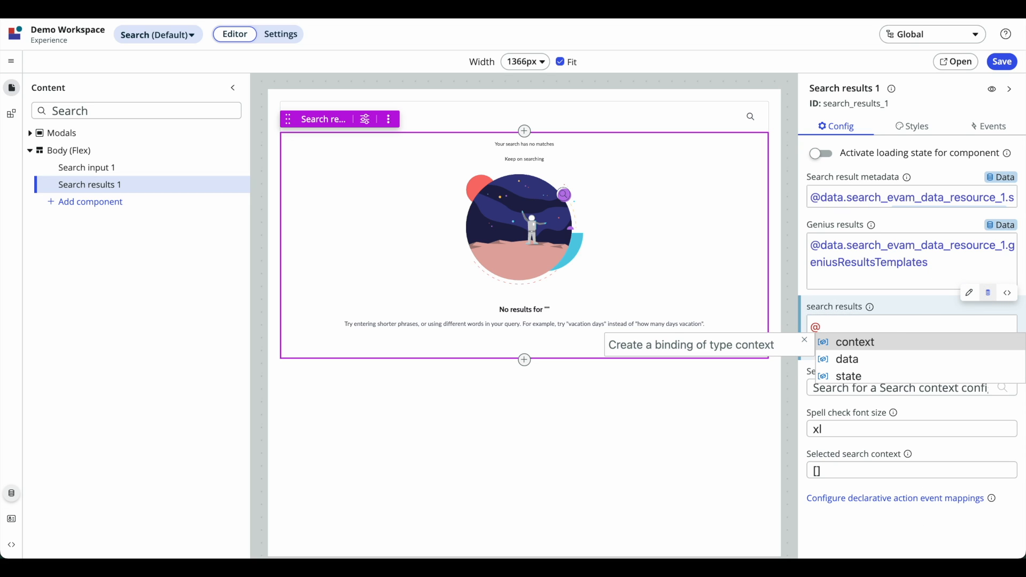
text(data.)
key(Return)
text(.)
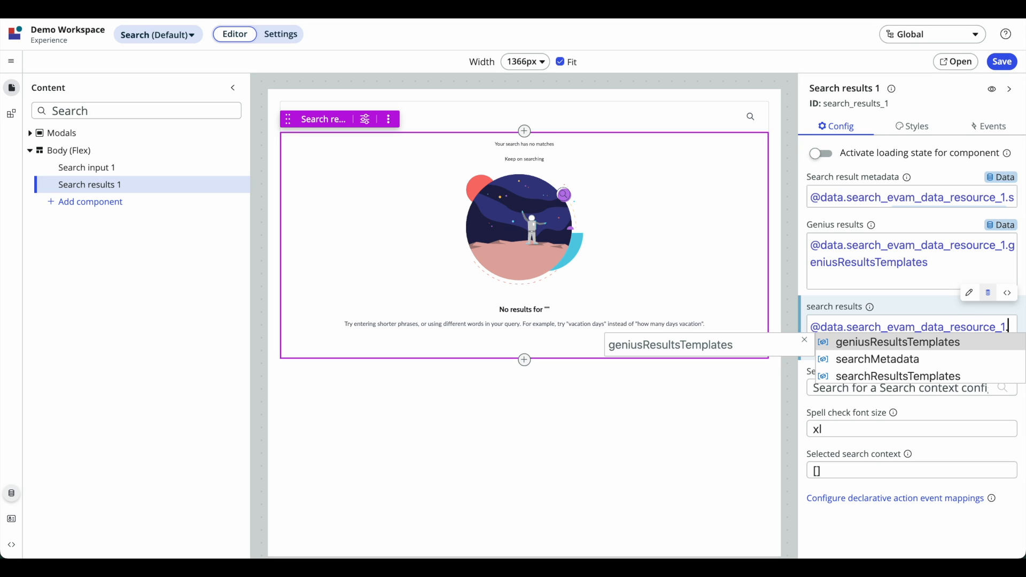
click(918, 370)
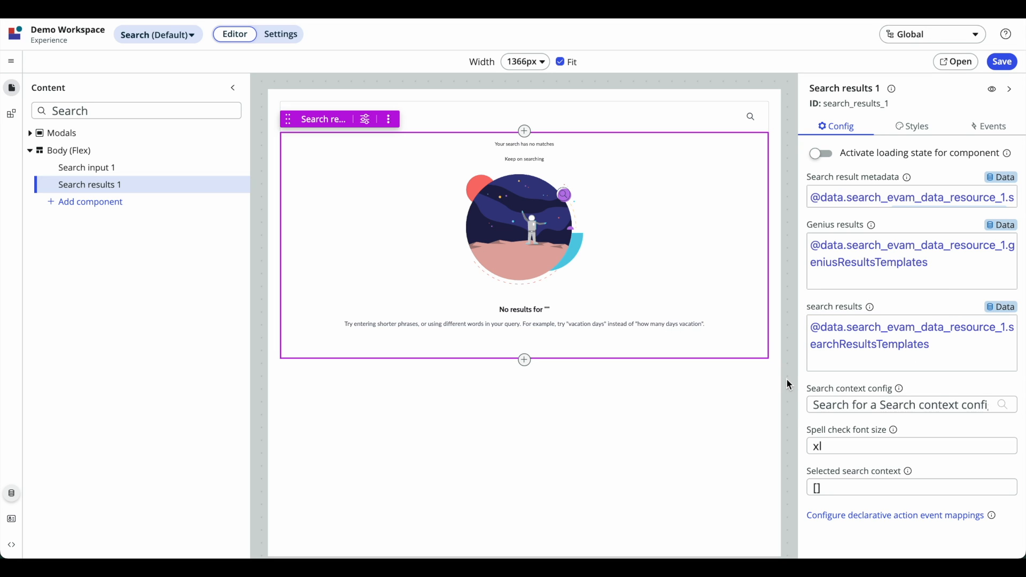
Set the component's Search context config to [AIS] Now Experience Search Configuration and save the page.
click(838, 404)
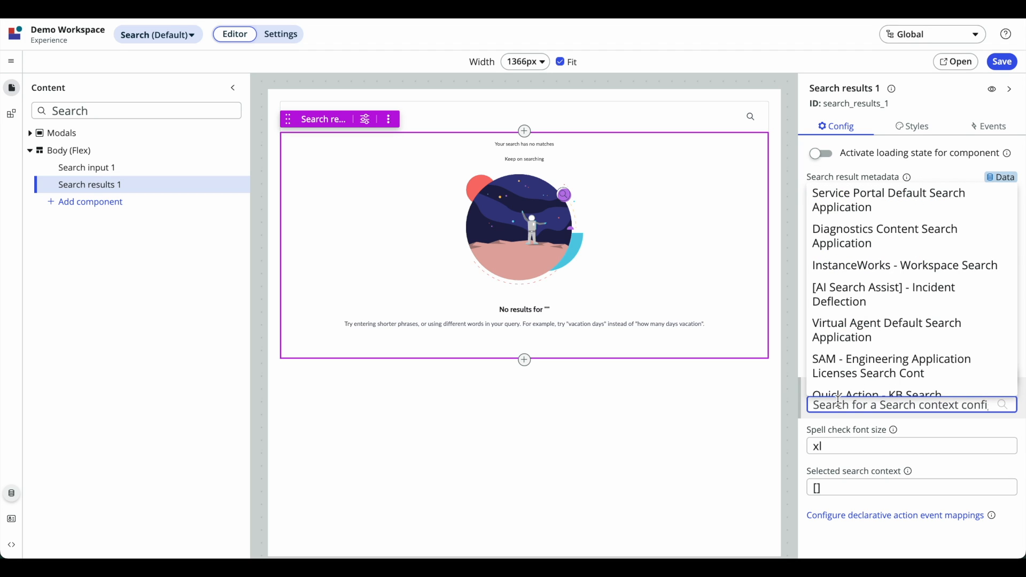
text([ais)
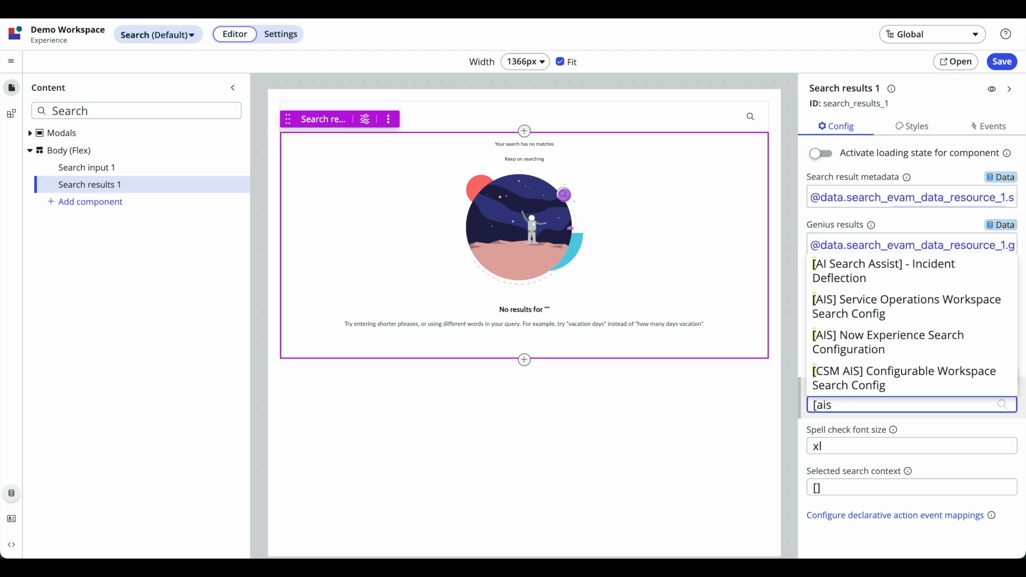
click(872, 386)
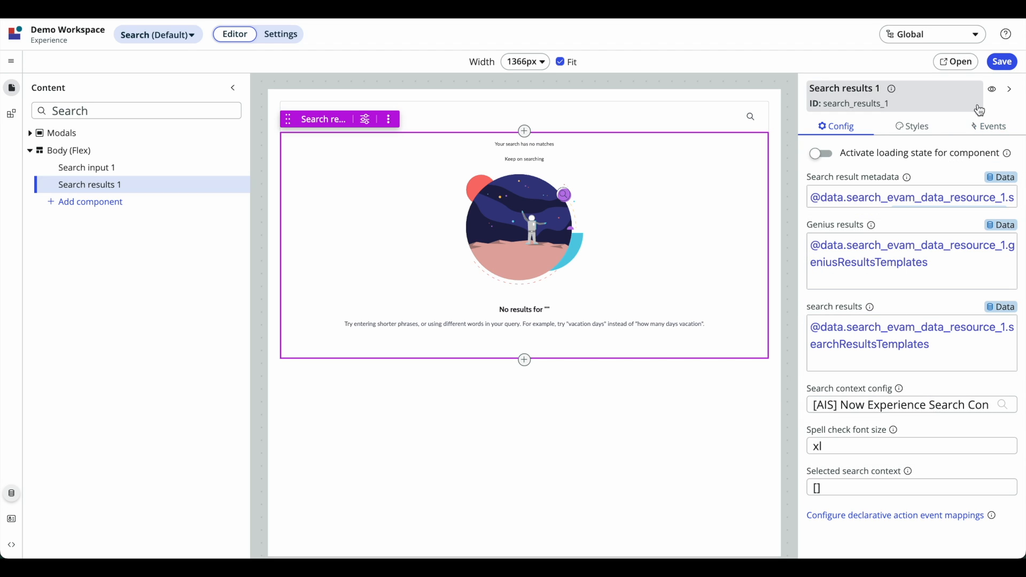
click(1003, 61)
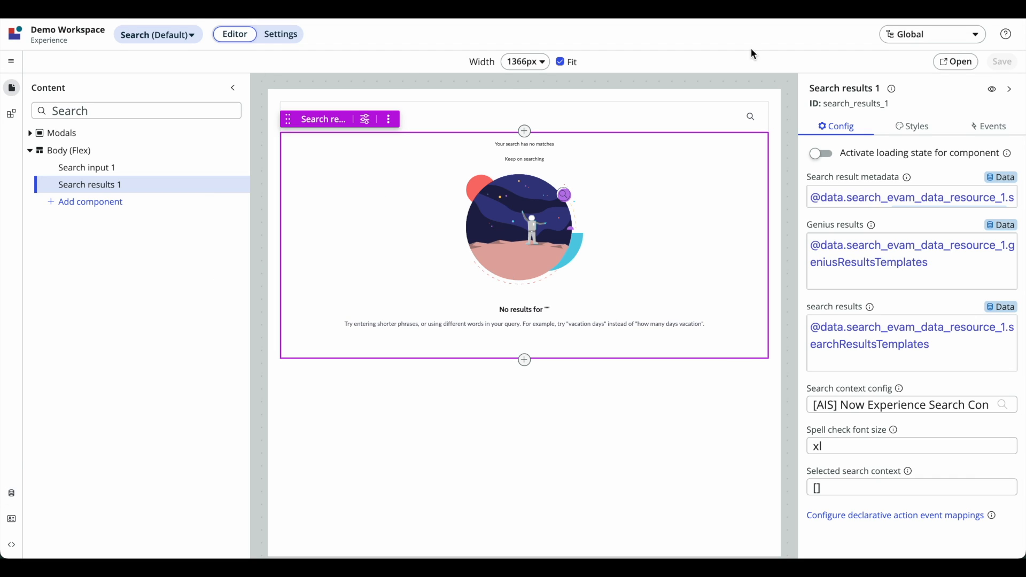
Open the live Demo Workspace search page and run a search for "incident".
click(953, 62)
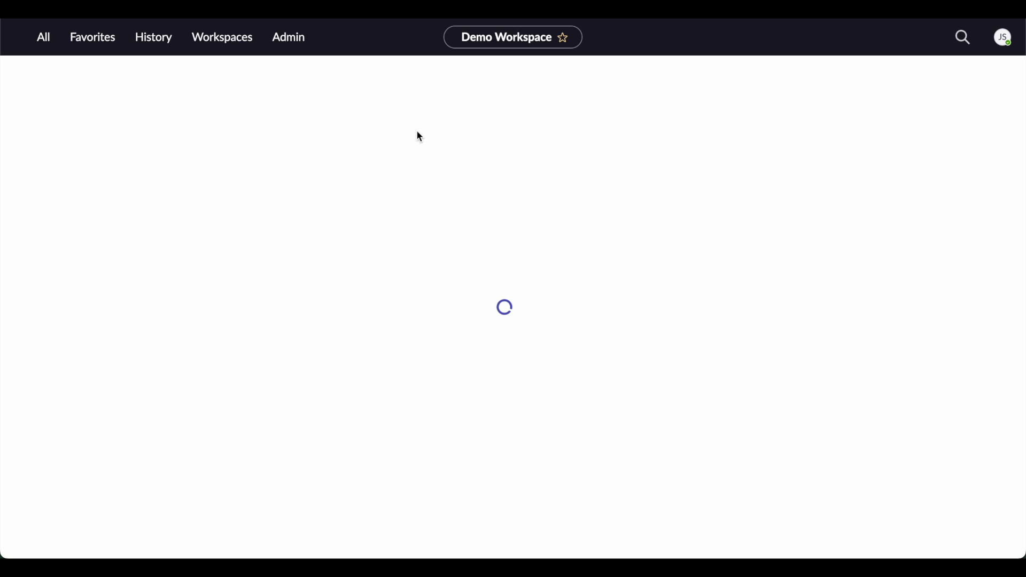
click(347, 105)
text(incident)
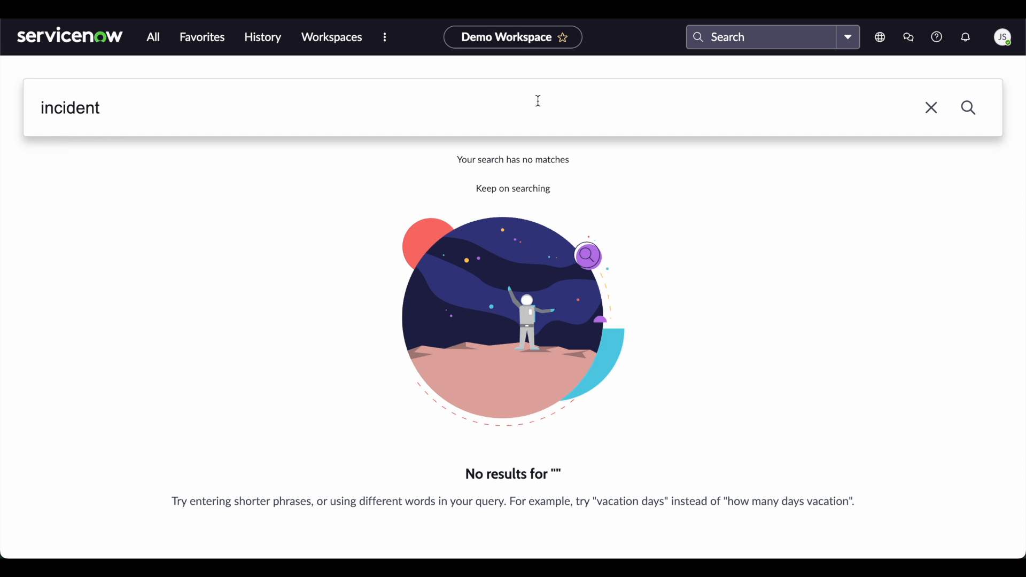
click(962, 105)
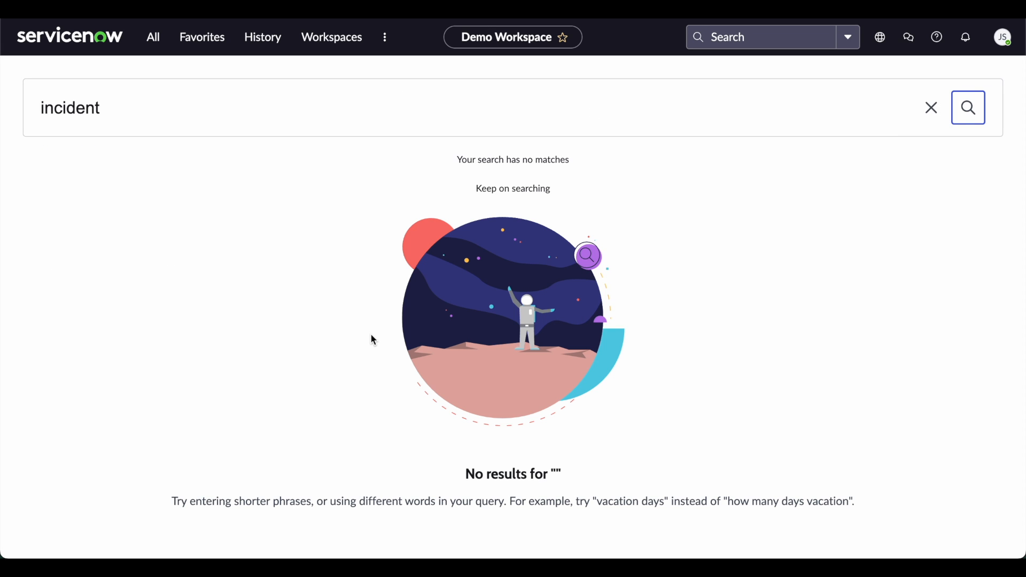
click(969, 112)
click(669, 130)
Return to the page editor and check the Search EVAM data resource's configuration, search term binding and event mappings.
key(ctrl+shift+Tab)
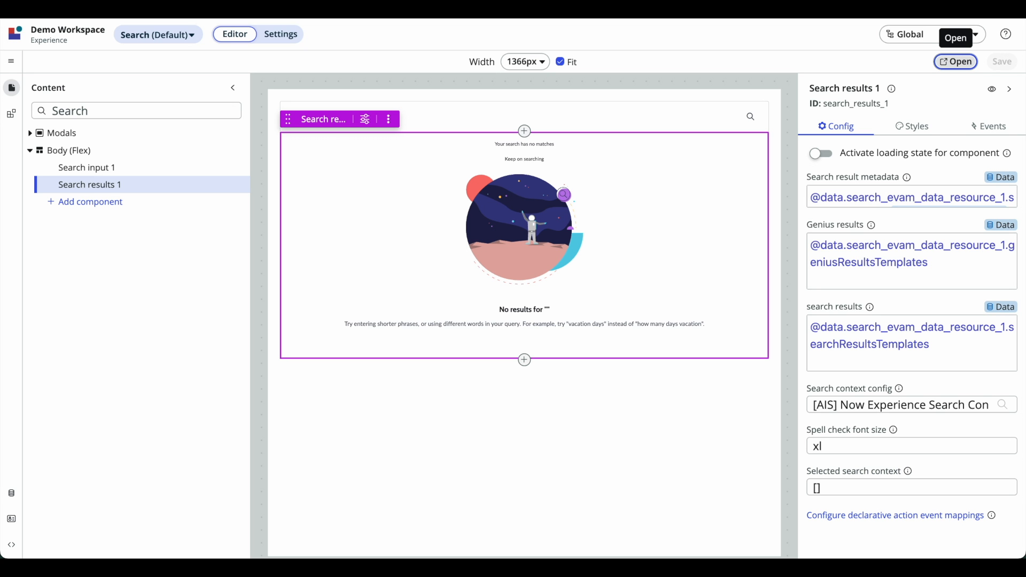
click(433, 173)
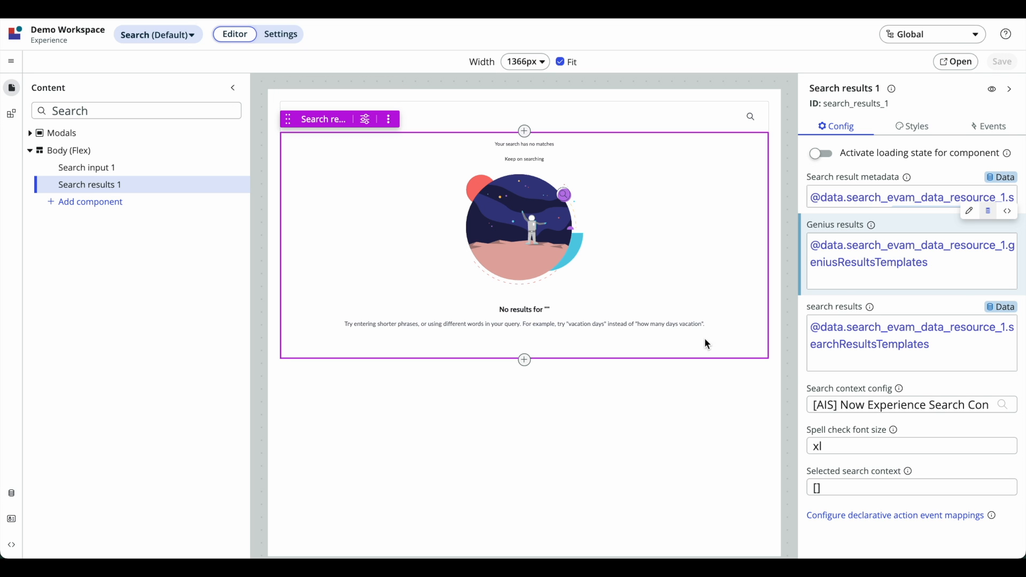
click(4, 492)
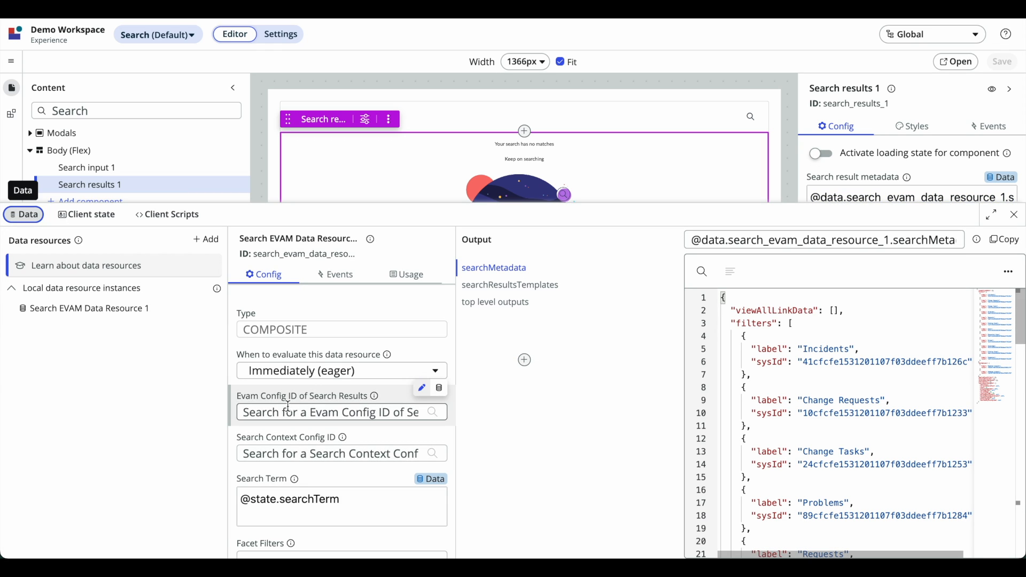
scroll(433, 419, down, 3)
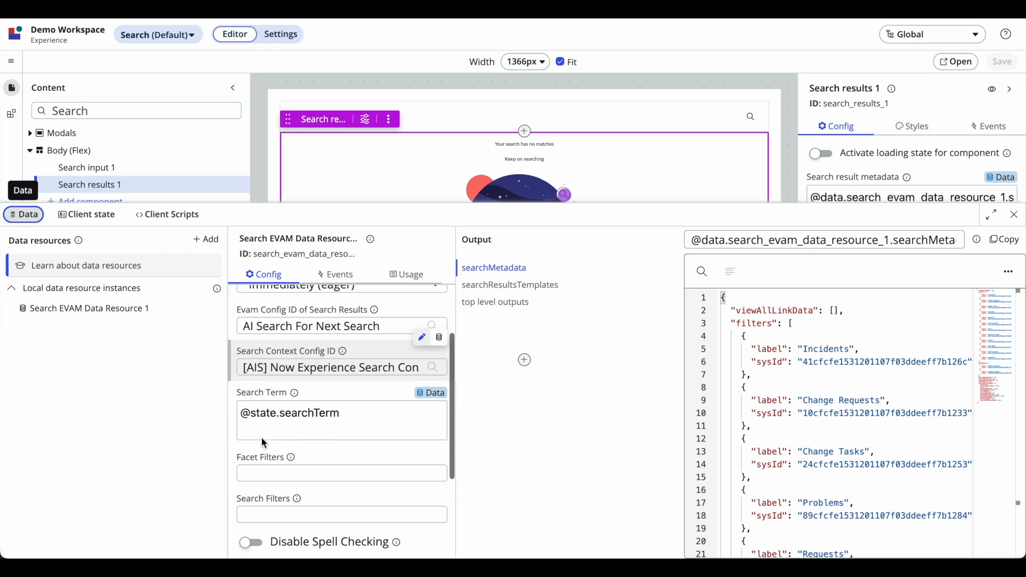
scroll(433, 420, up, 3)
click(334, 275)
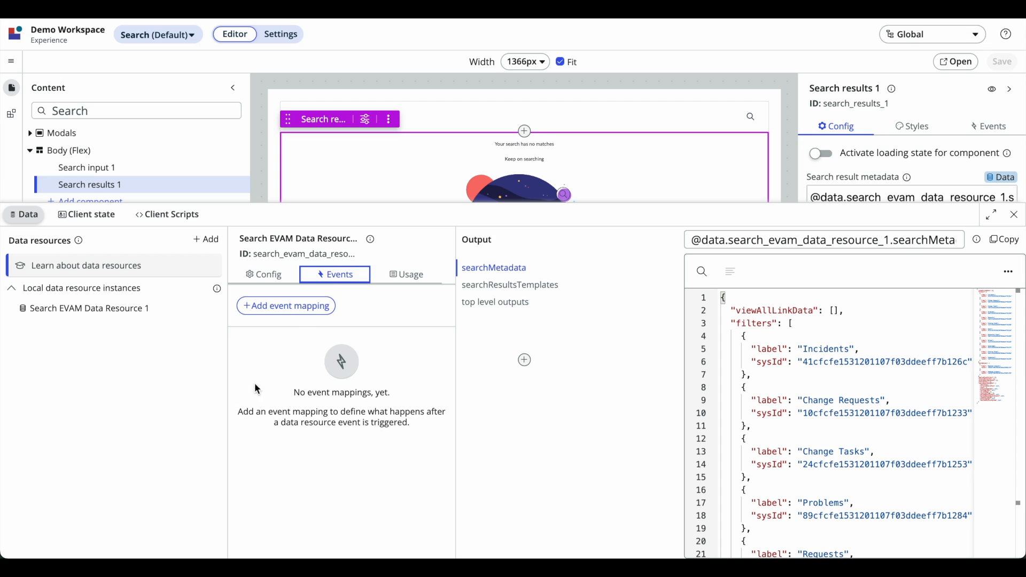
click(1012, 217)
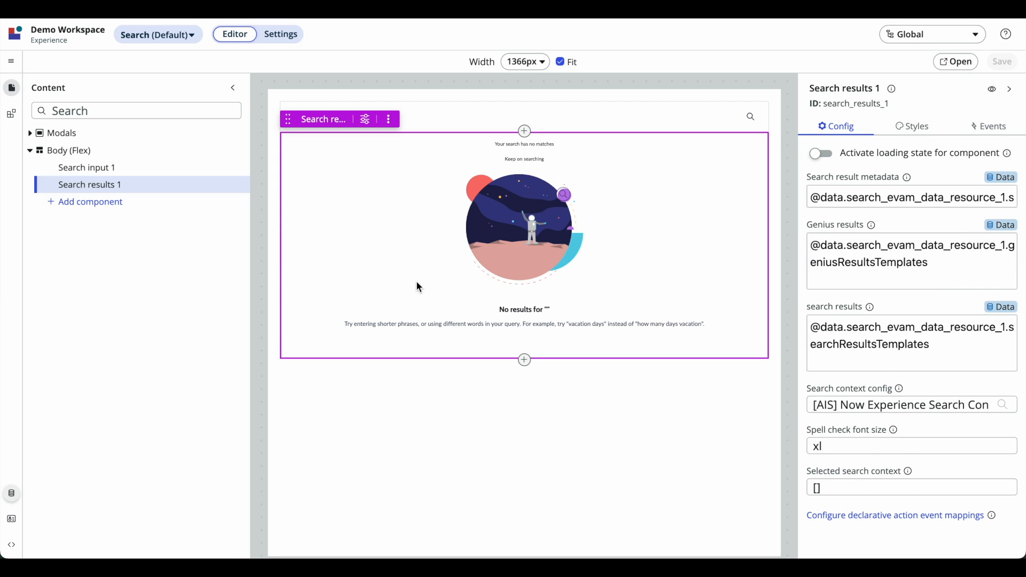
Recheck the Search results component's Search context config, keeping [AIS] Now Experience Search Configuration selected.
double_click(891, 410)
click(891, 410)
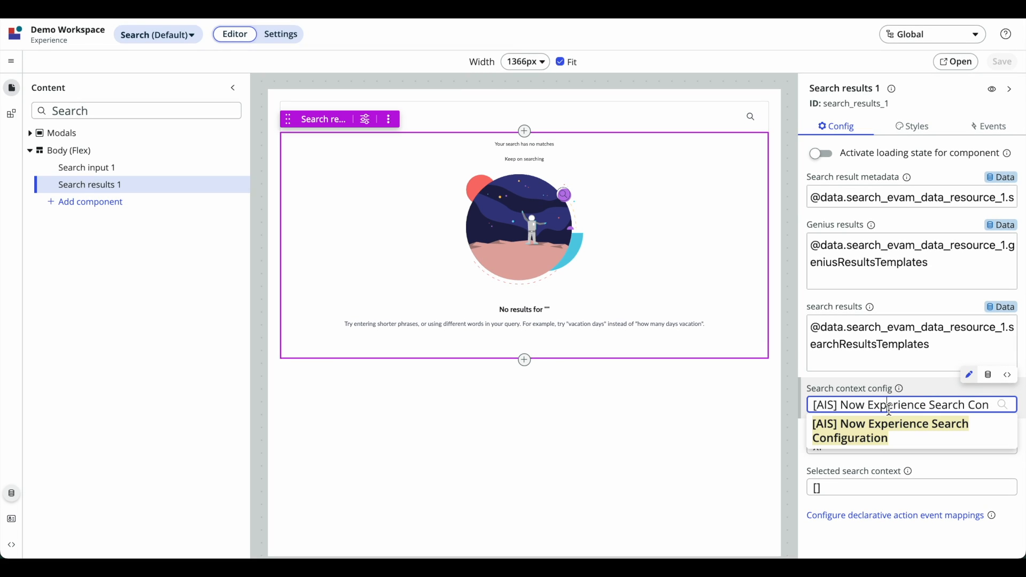
click(870, 430)
click(175, 392)
click(857, 400)
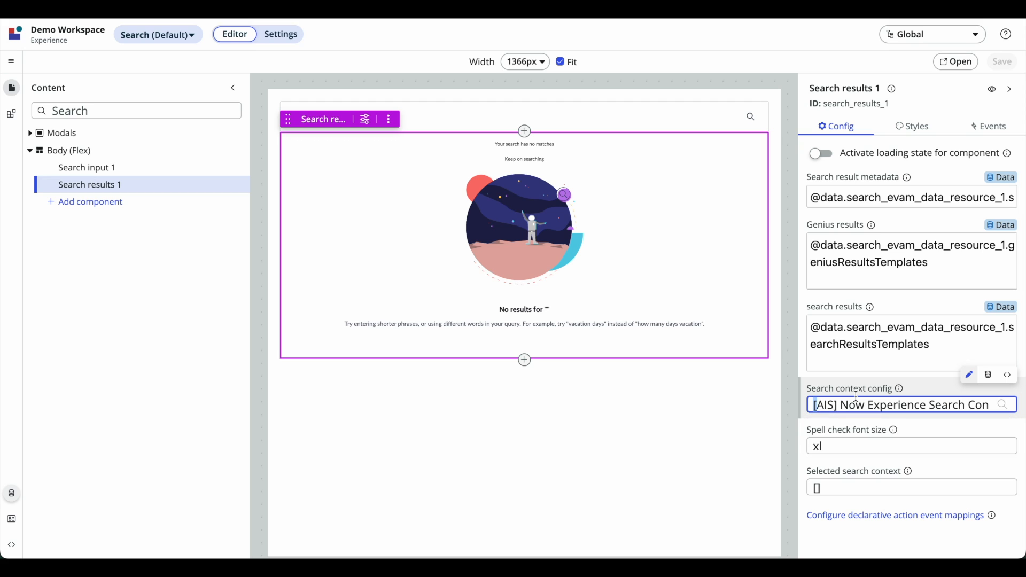
click(900, 391)
click(901, 391)
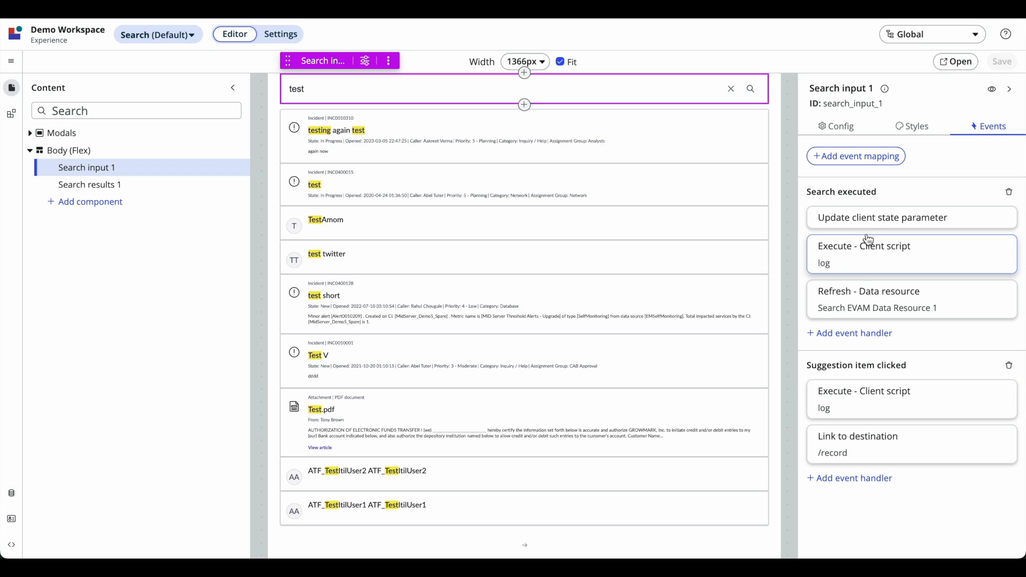
click(868, 225)
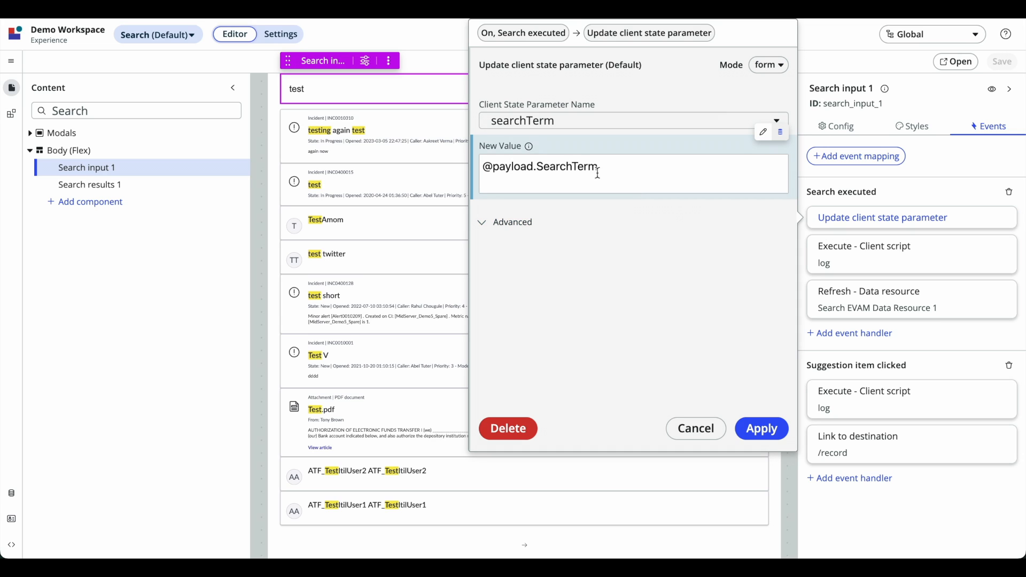
double_click(541, 167)
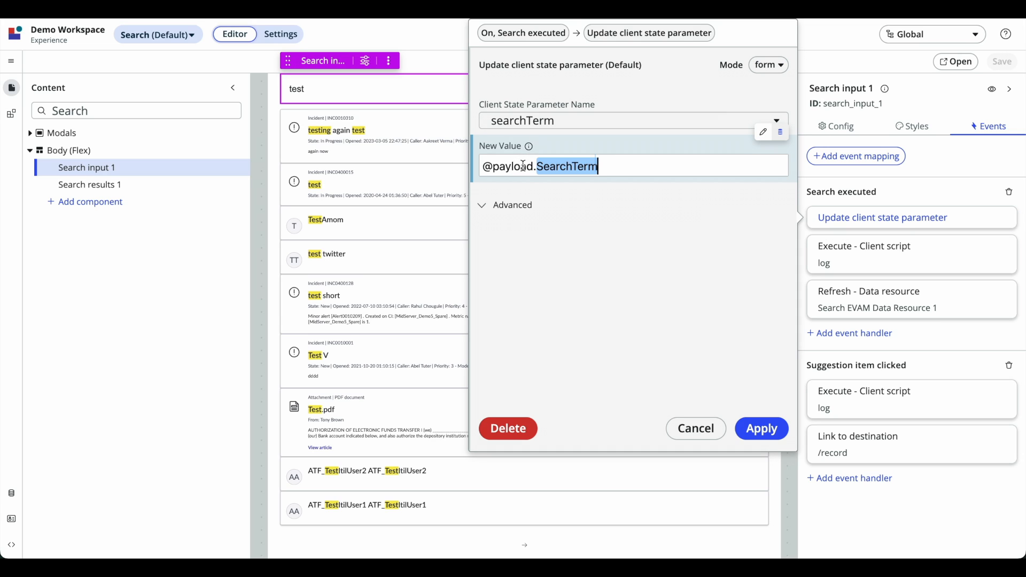
key(BackSpace)
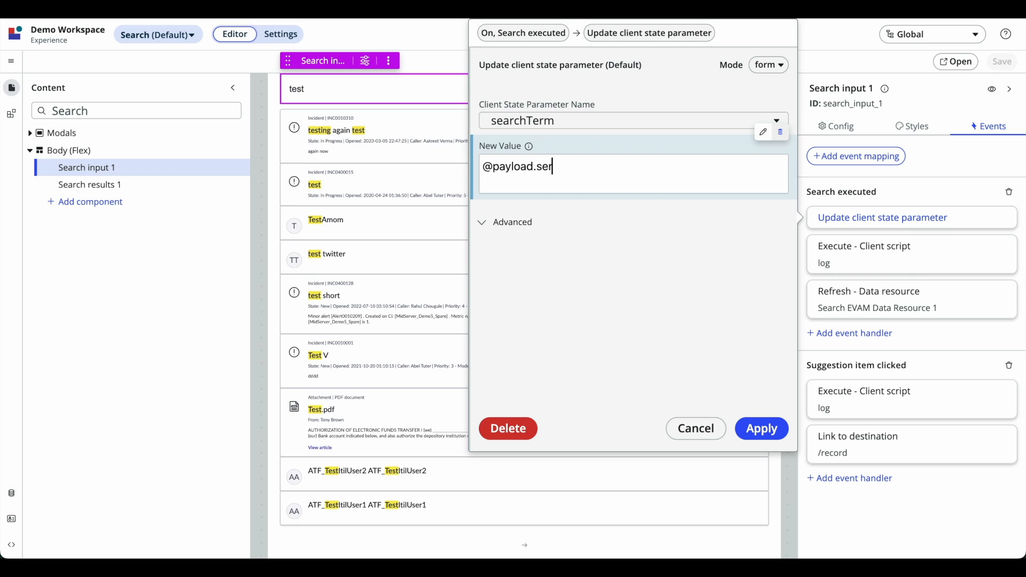
text(seatrchTerm)
click(603, 249)
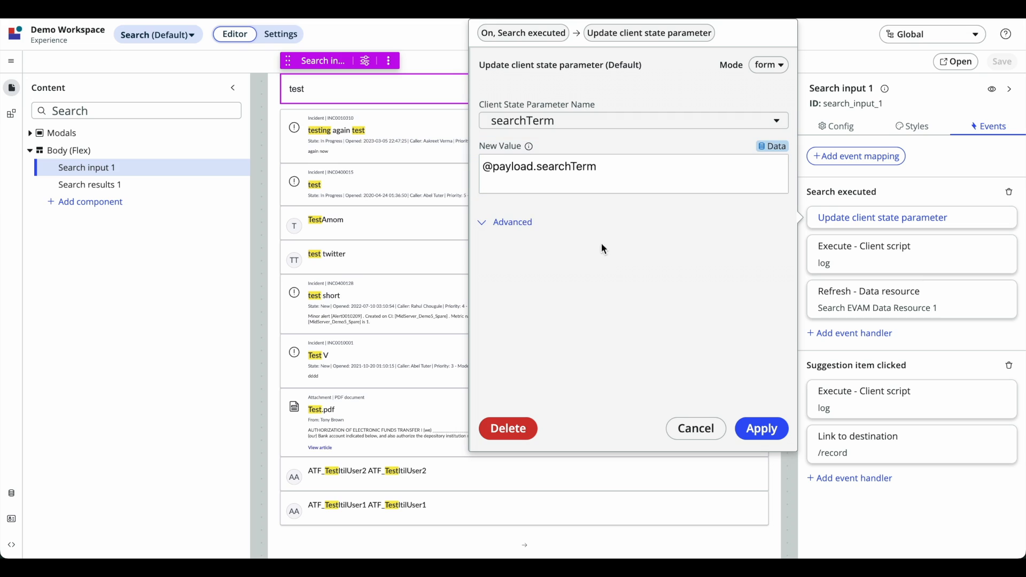
click(767, 430)
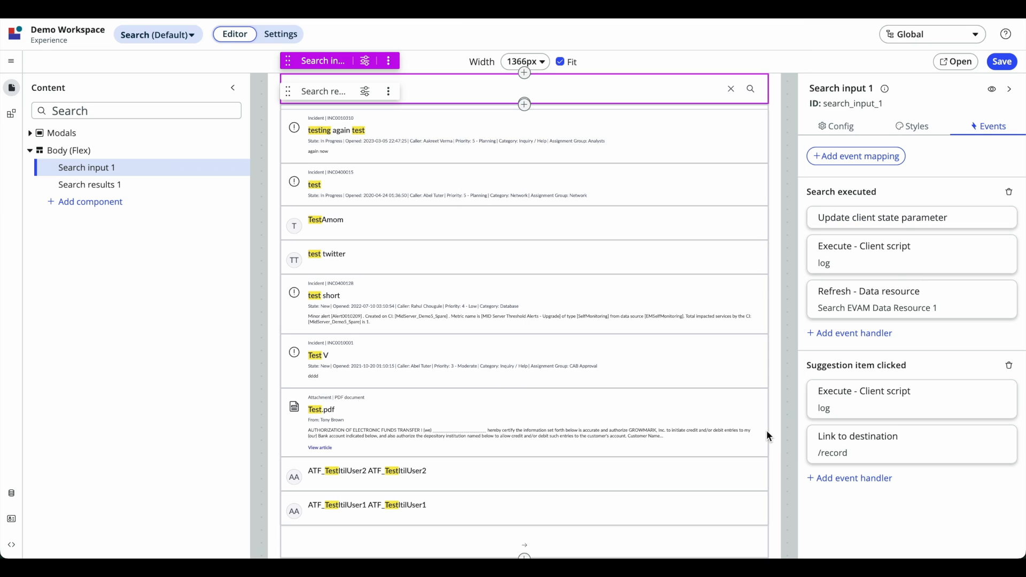
click(1005, 64)
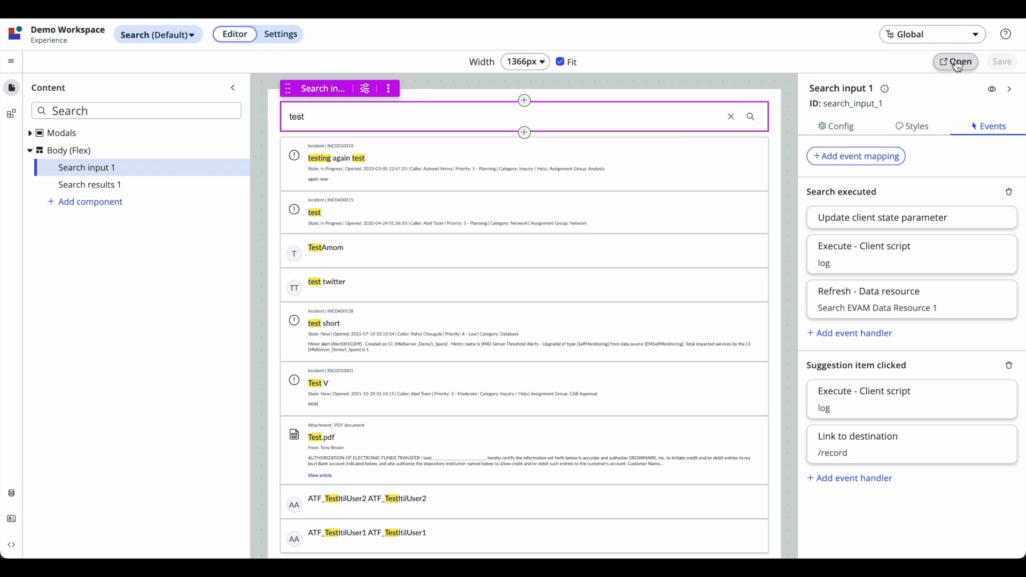
Open the live Demo Workspace search page, clear the browser console and close the developer tools.
click(957, 63)
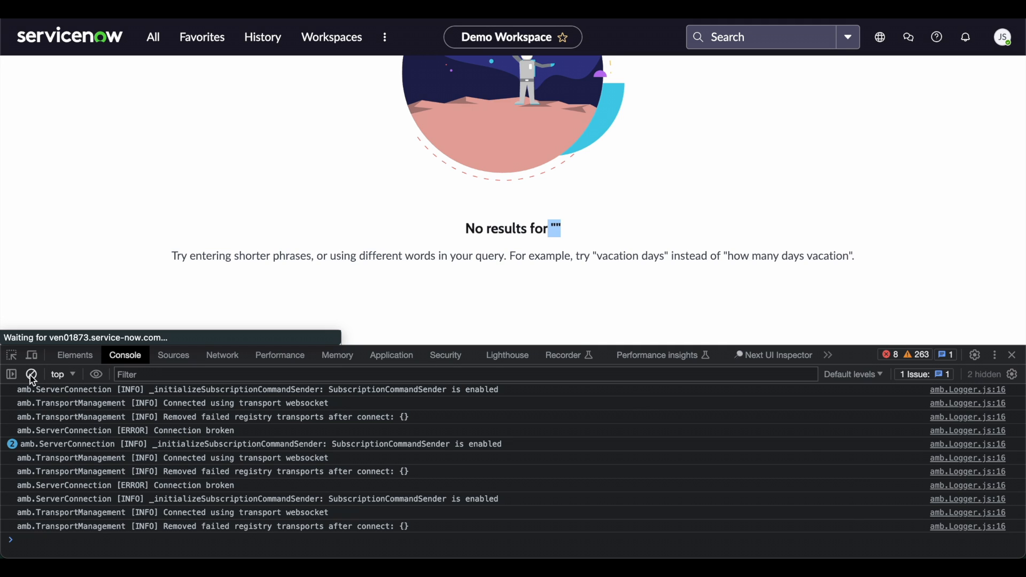
click(31, 374)
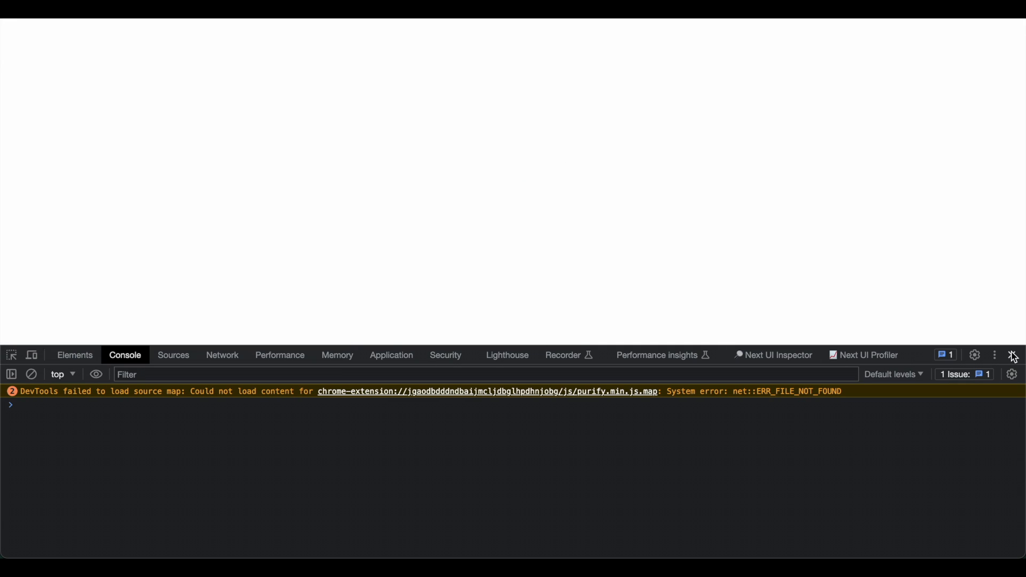
click(1013, 355)
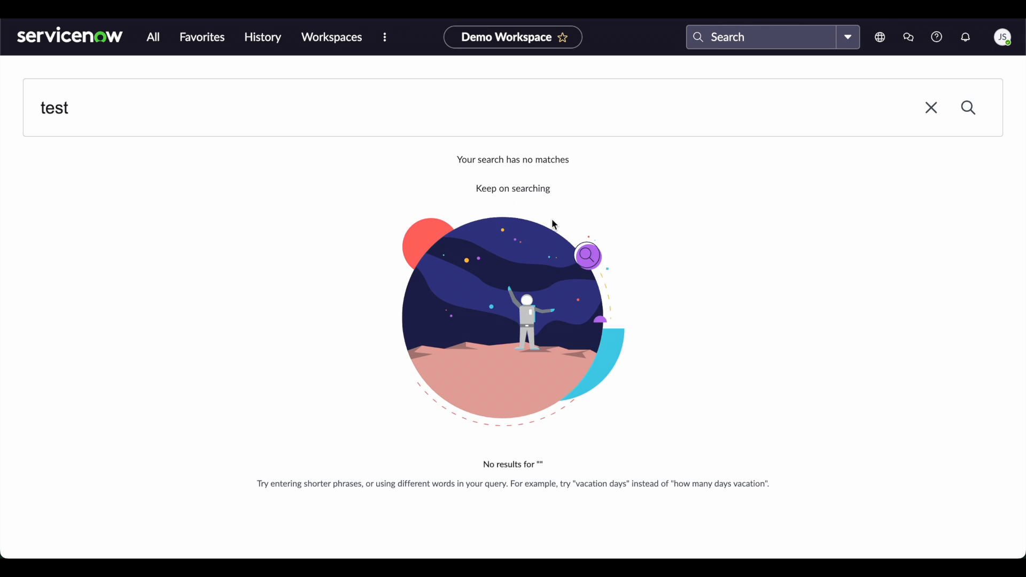
Replace the term in the live page's search input with "incident" and run the search.
click(249, 114)
key(BackSpace)
key(BackSpace)
key(BackSpace)
key(BackSpace)
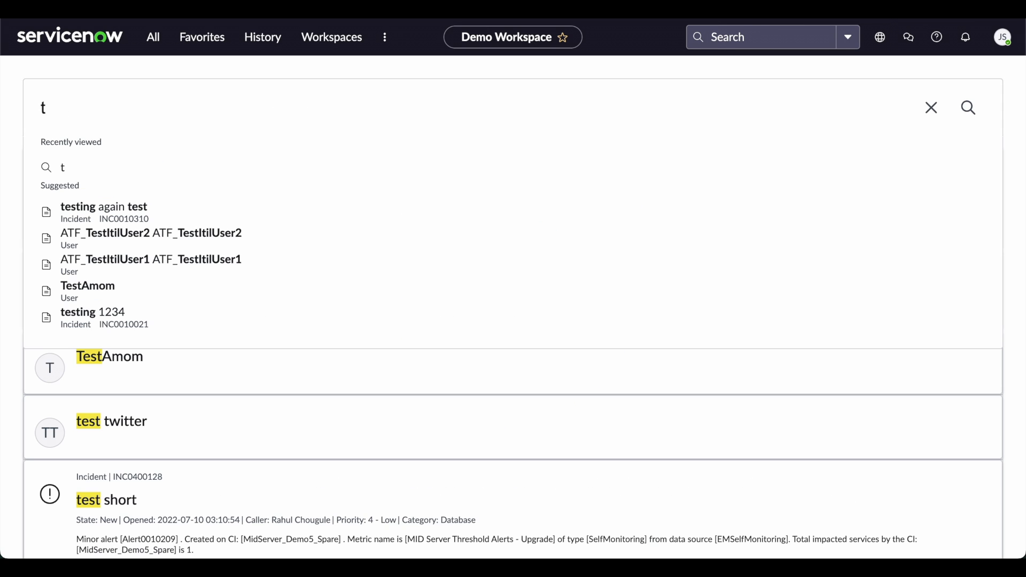
text(incident)
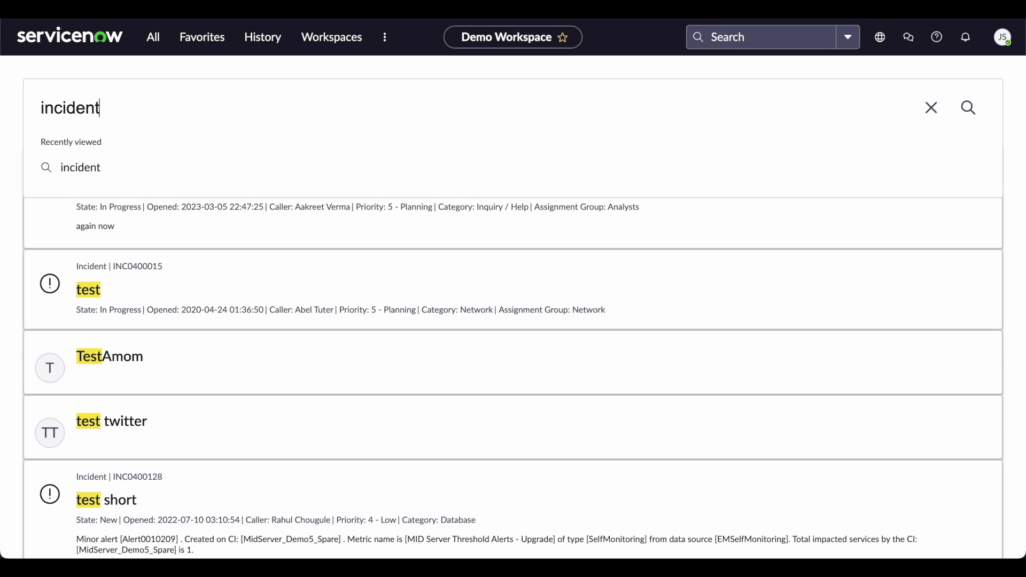
text(\)
key(BackSpace)
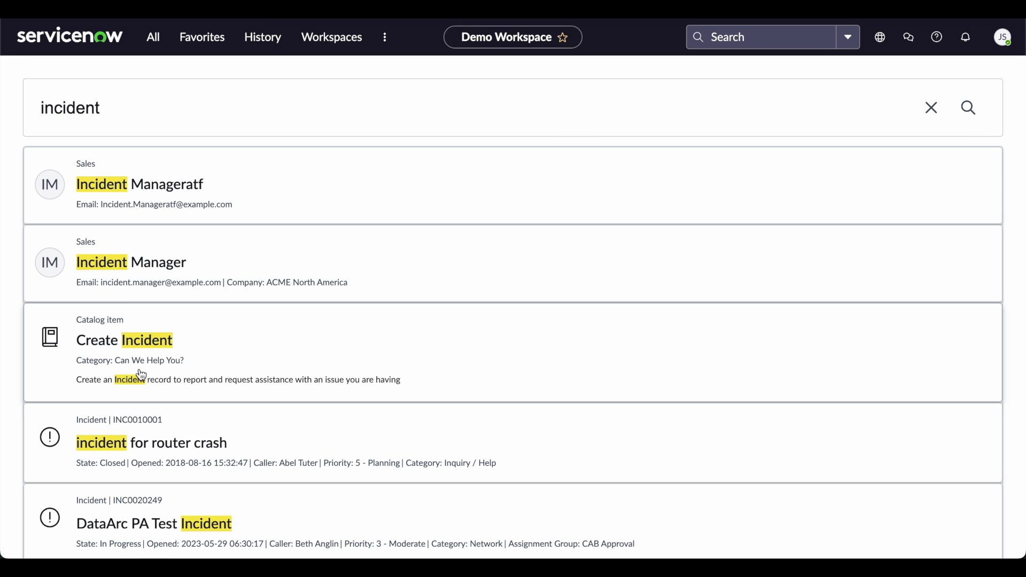
Look through the incident search results and try to go to the next results page.
scroll(141, 376, down, 15)
scroll(142, 376, up, 15)
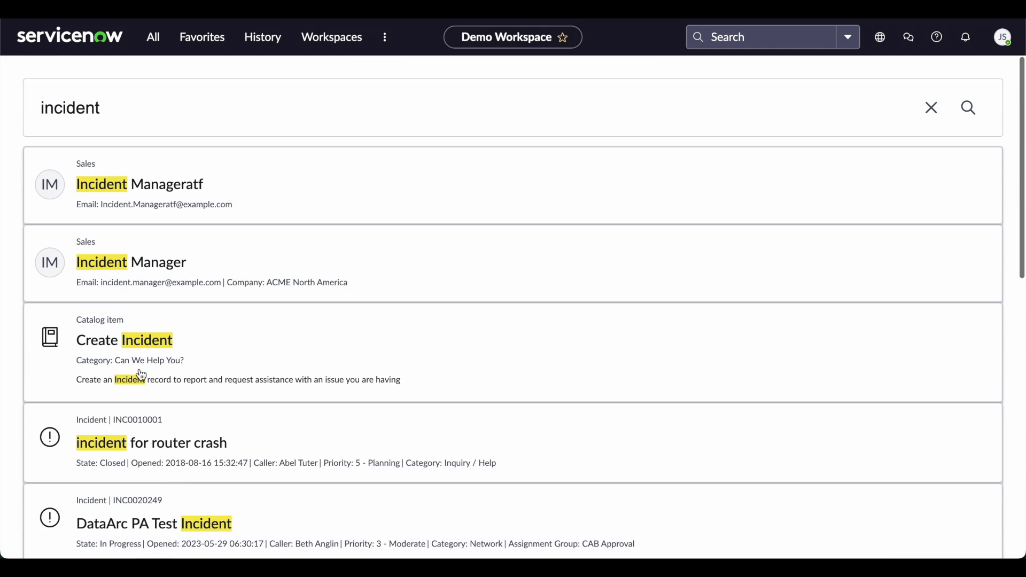
scroll(142, 376, down, 15)
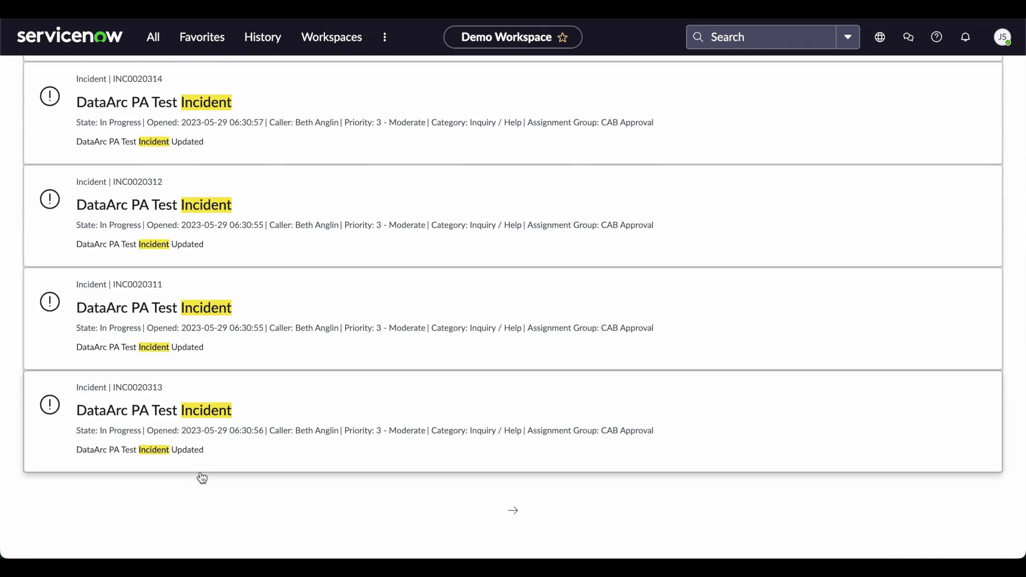
click(513, 510)
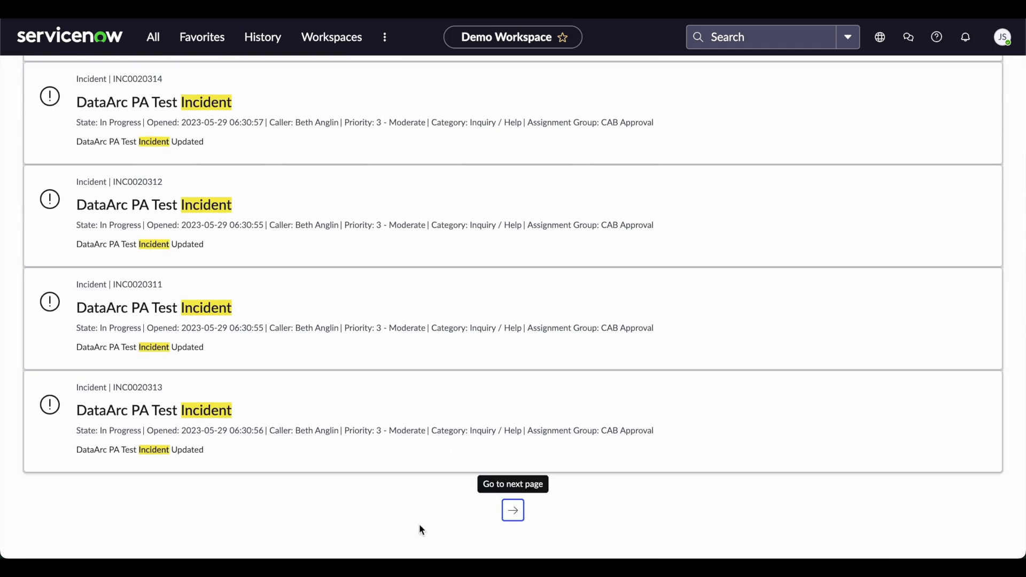
scroll(399, 505, up, 15)
scroll(399, 505, down, 15)
scroll(397, 395, up, 15)
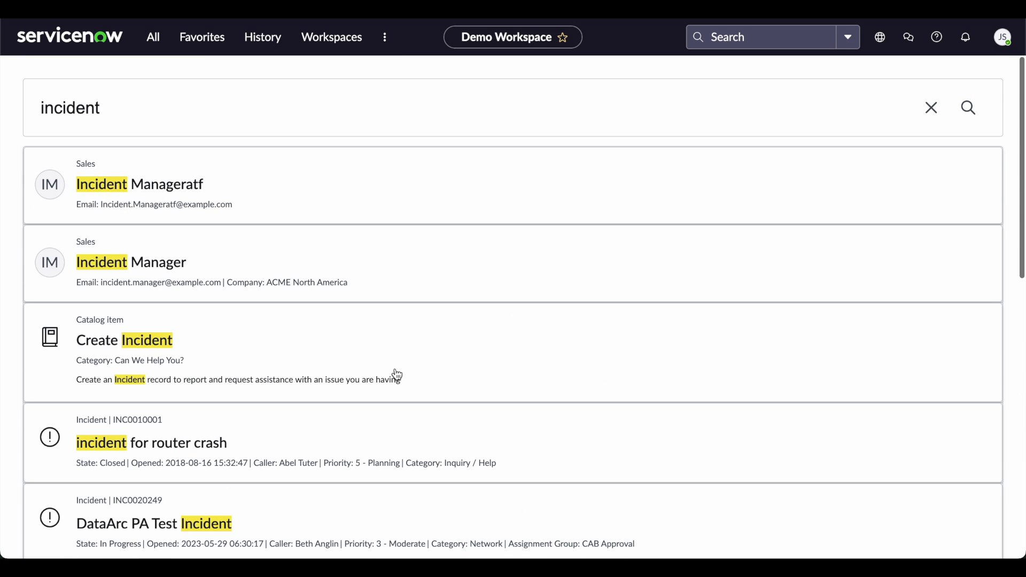
scroll(397, 374, down, 15)
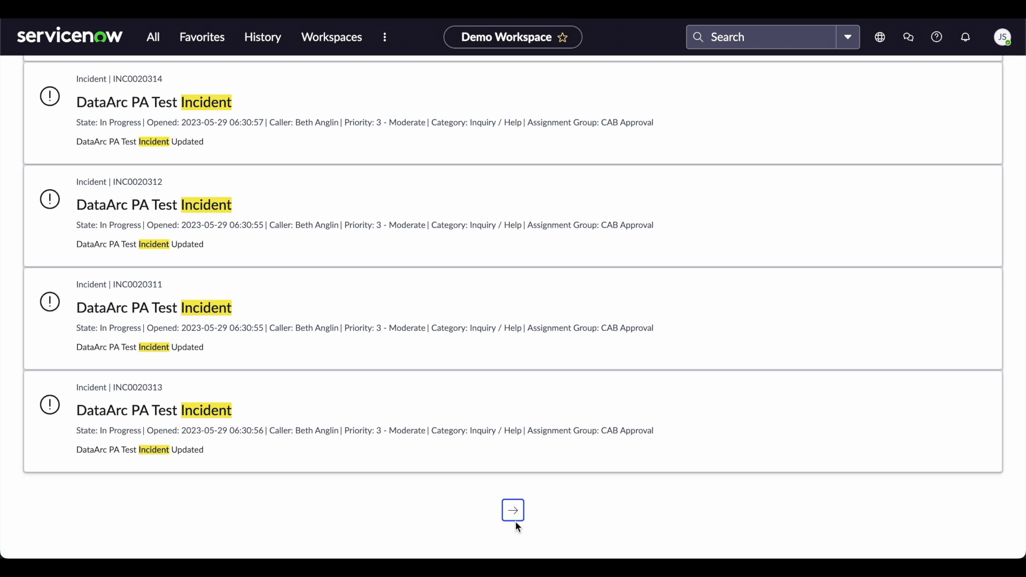
click(513, 511)
scroll(458, 272, down, 1)
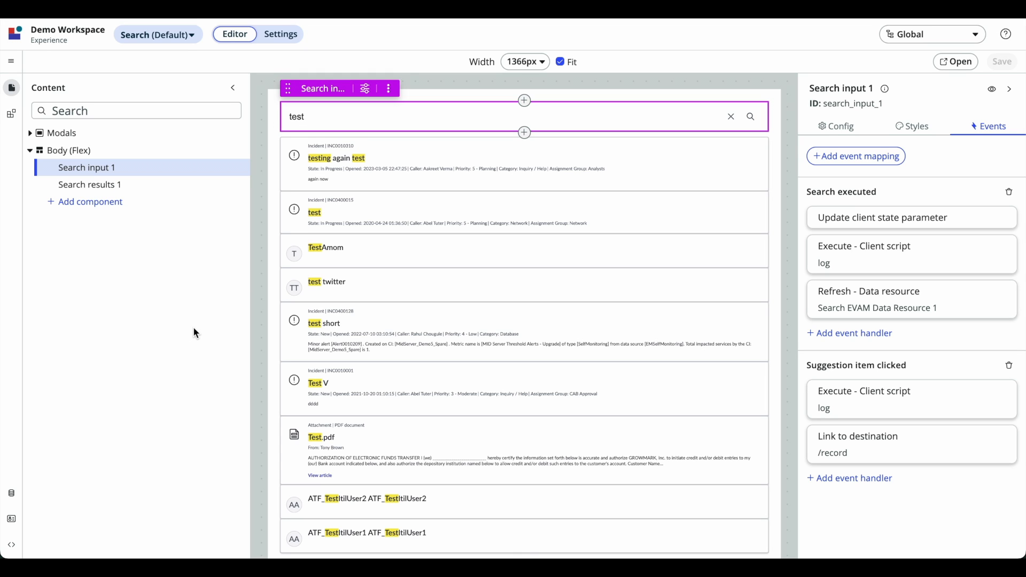
Add a Pagination button clicked event mapping to the Search results 1 component, leaving its event handler unselected.
click(176, 191)
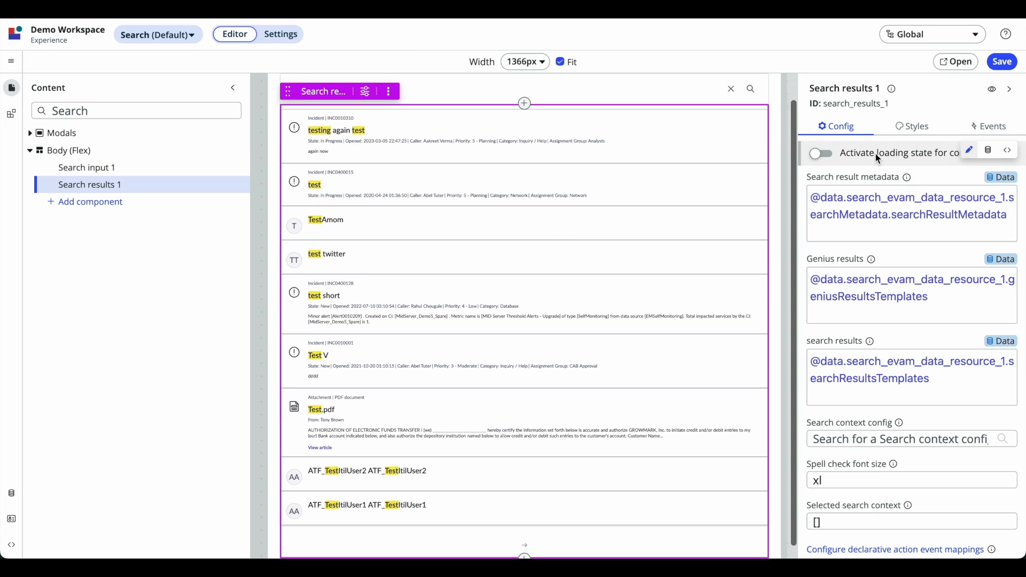
click(994, 125)
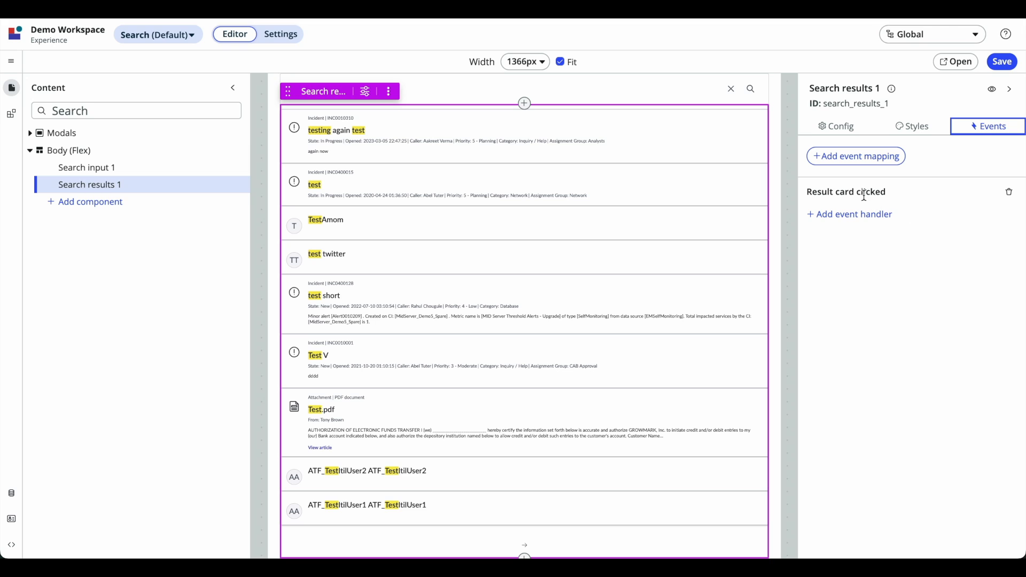
click(849, 161)
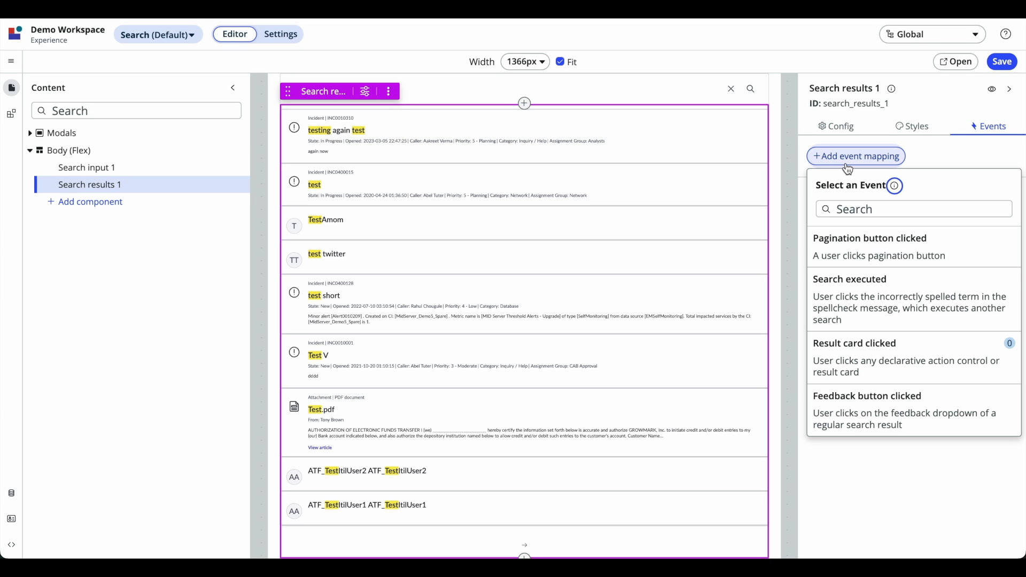
click(872, 252)
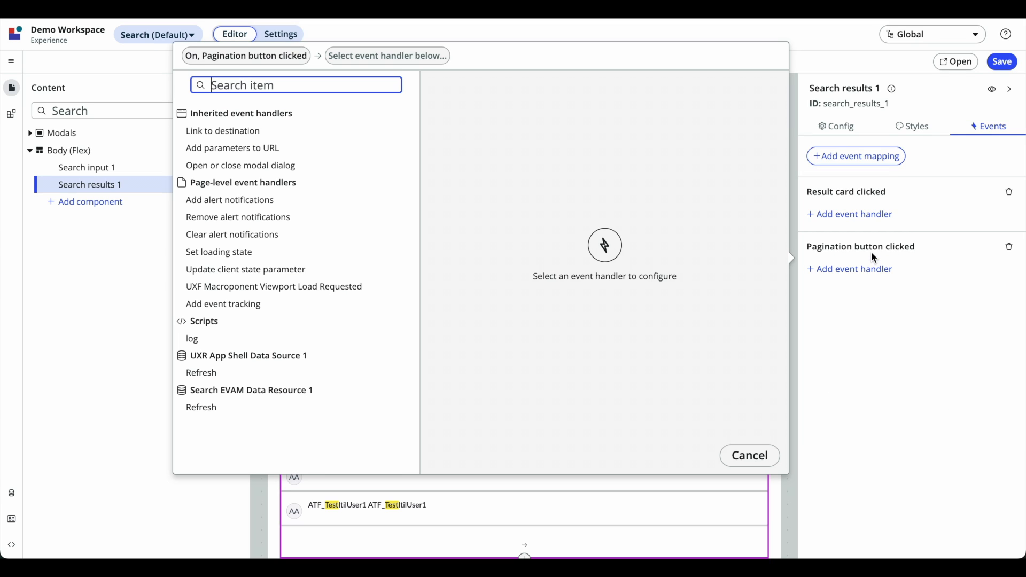
click(870, 325)
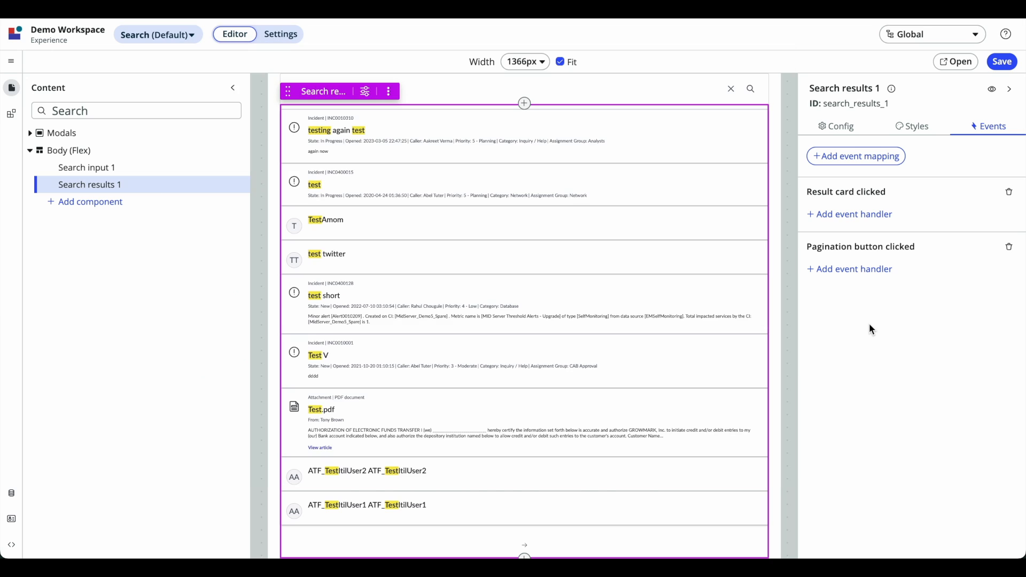
click(859, 214)
click(117, 417)
Add a String client state parameter named paginationToken with an empty initial value.
click(11, 519)
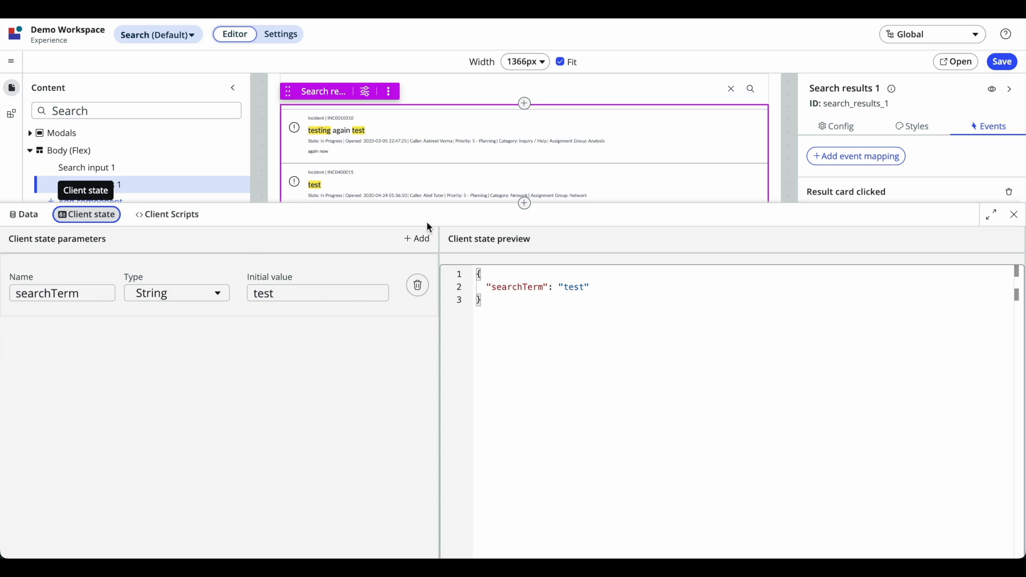
click(417, 239)
text(paginationToken)
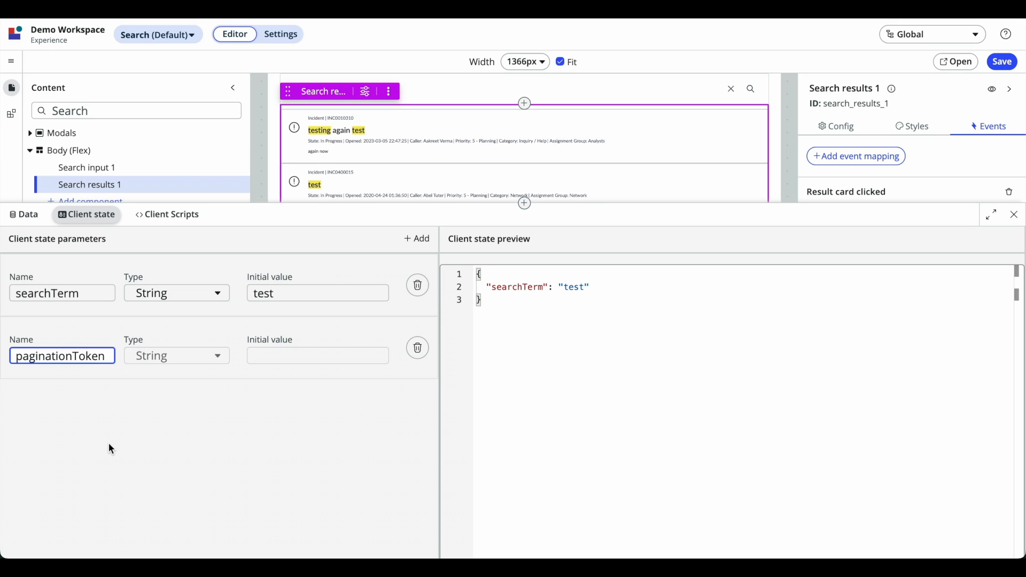
click(108, 443)
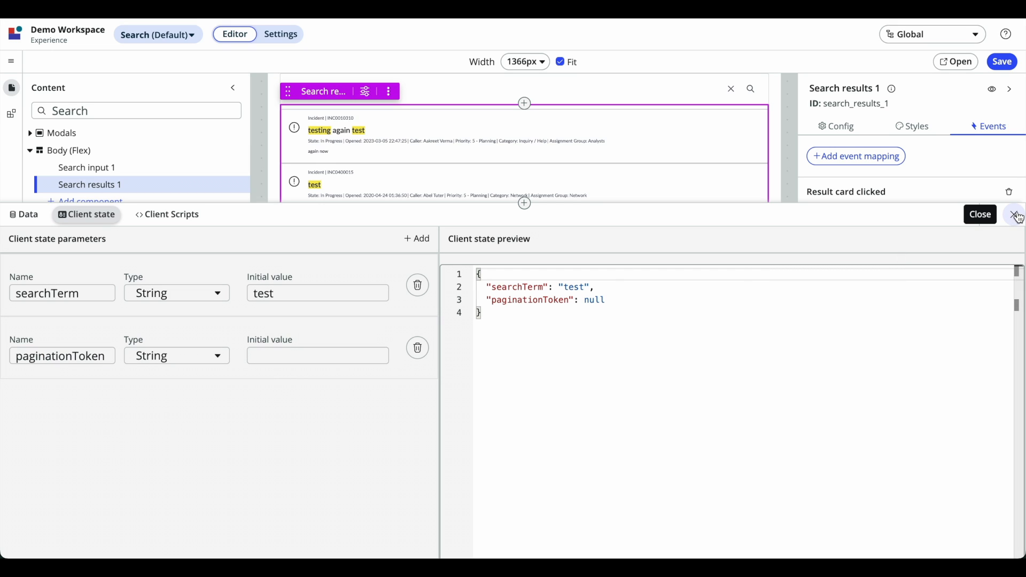
click(24, 215)
click(45, 306)
scroll(325, 349, down, 3)
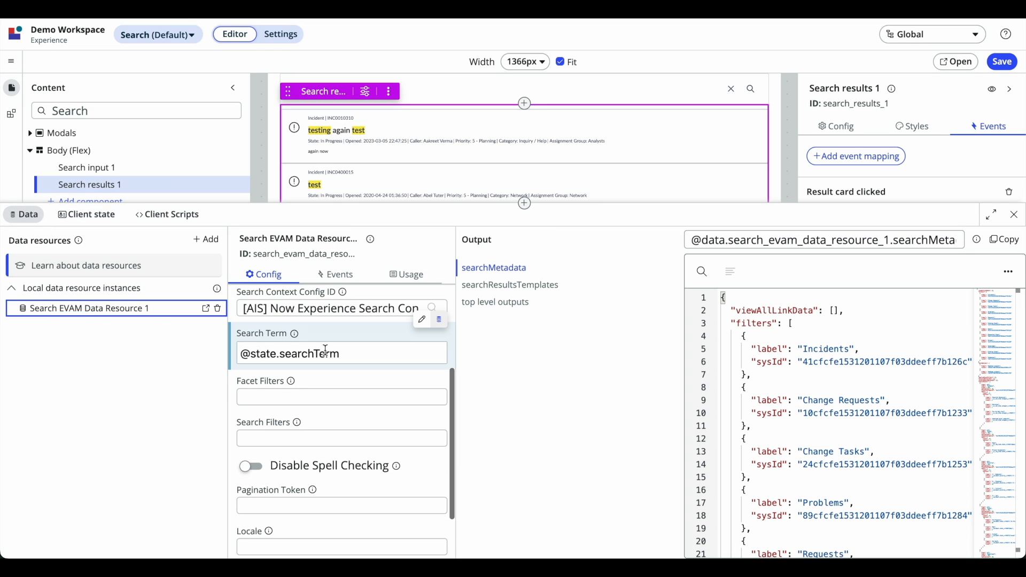
click(315, 494)
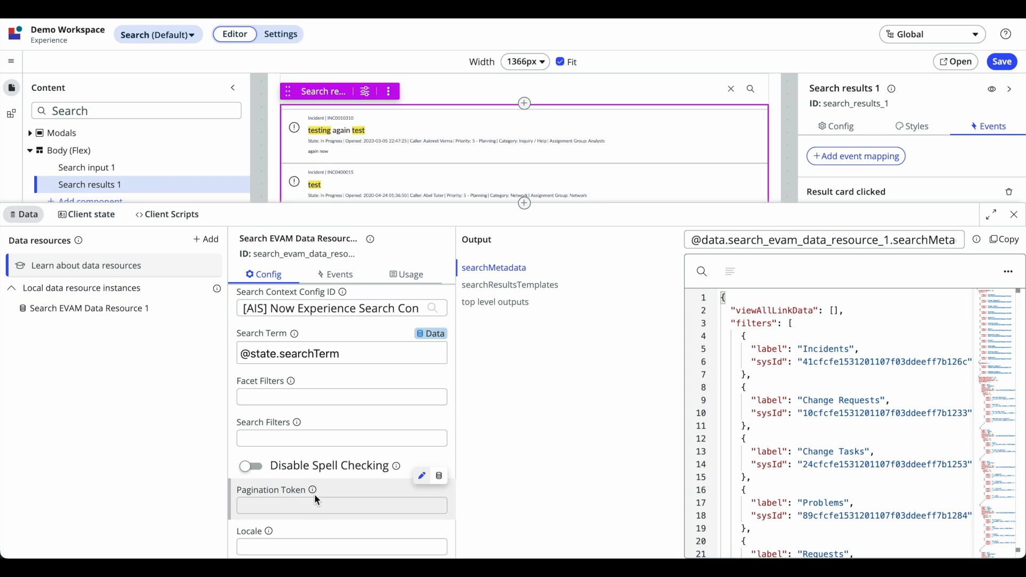
click(439, 478)
text(@state.pagi)
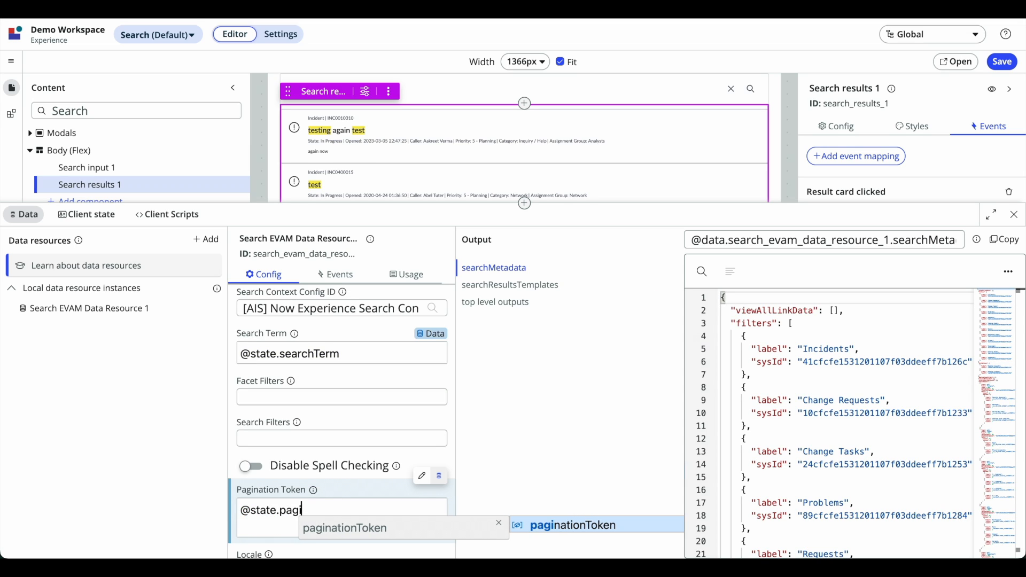
key(Return)
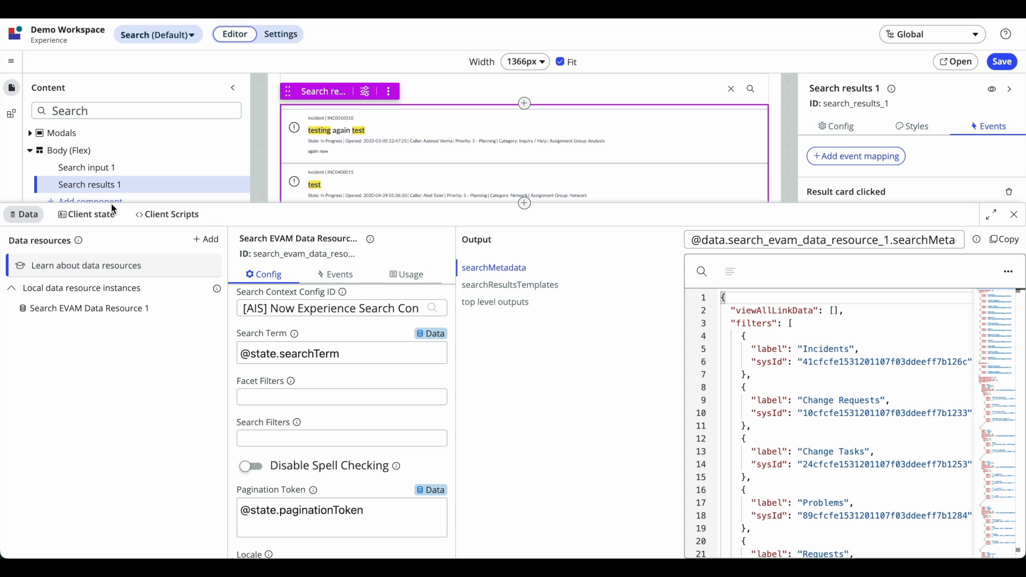
click(110, 212)
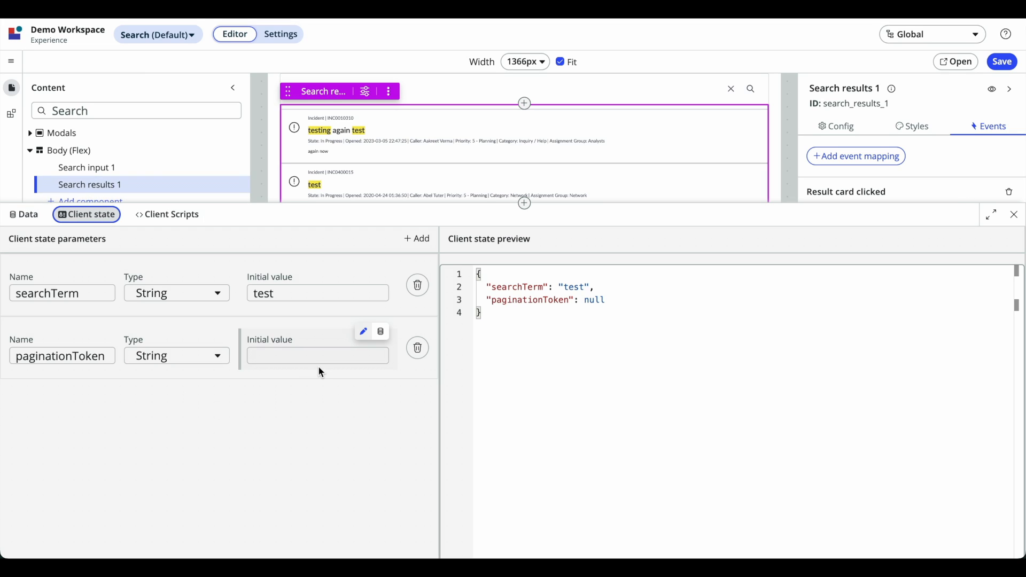
click(1015, 215)
Start an Update client state parameter handler for the Search results 1 Pagination button clicked event, targeting paginationToken.
click(139, 179)
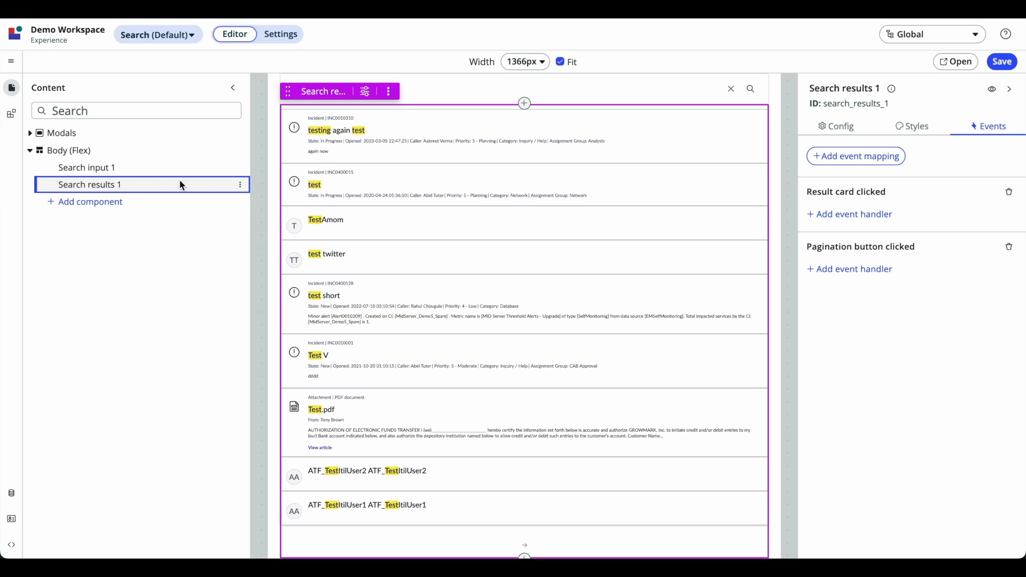
click(866, 270)
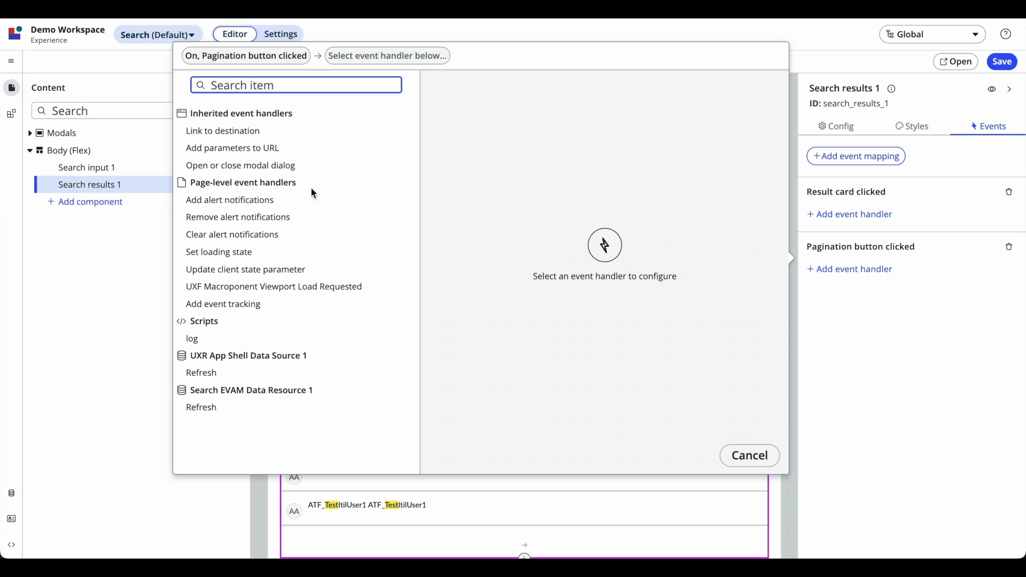
click(275, 269)
click(531, 143)
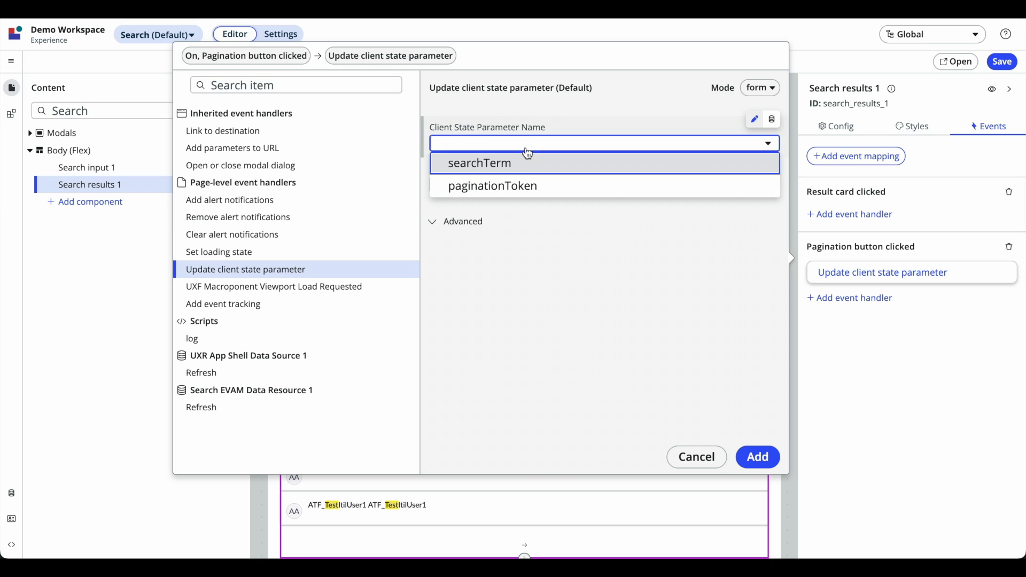
click(516, 186)
click(513, 188)
text(@)
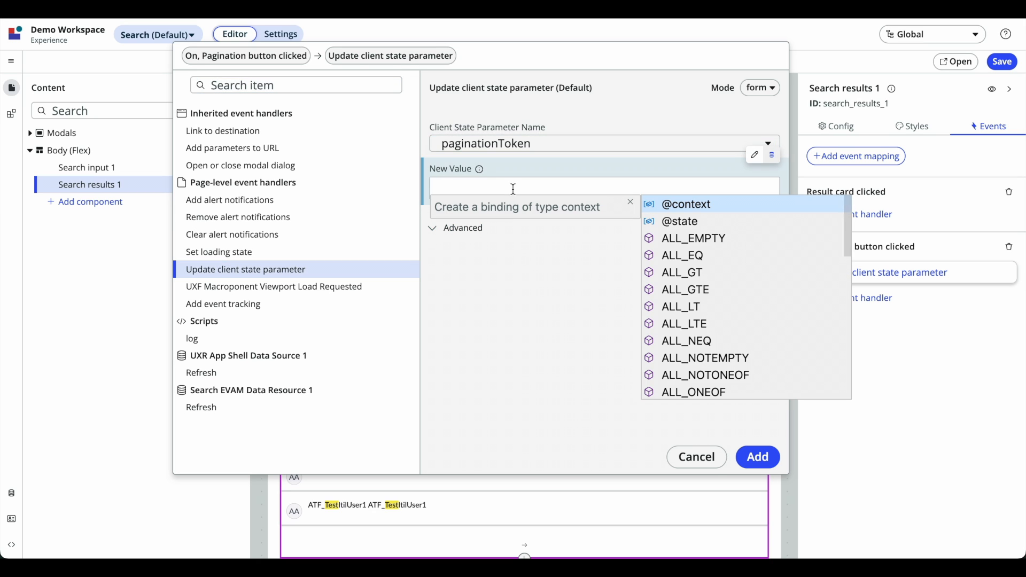
text(payload.)
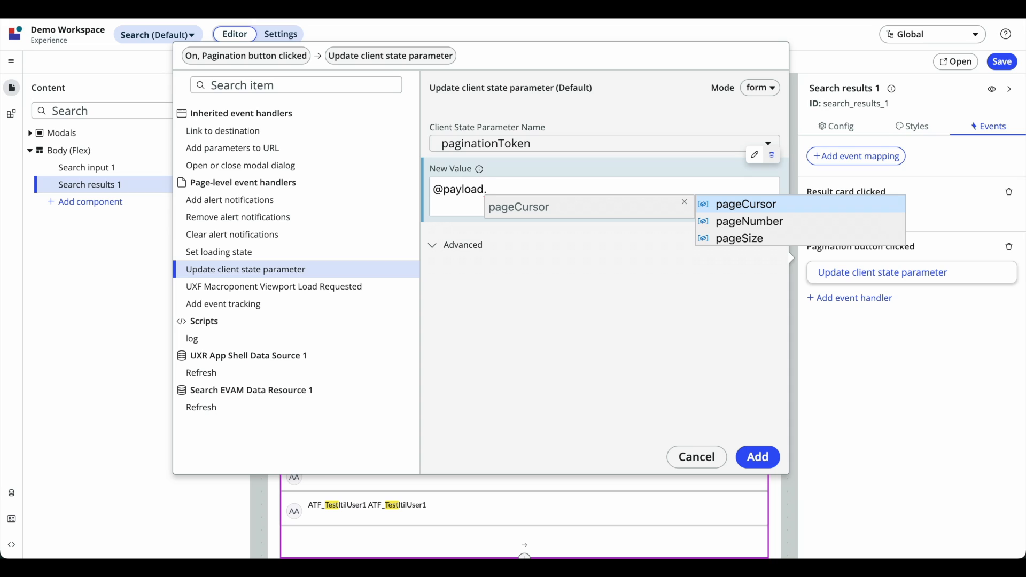
text(pagi)
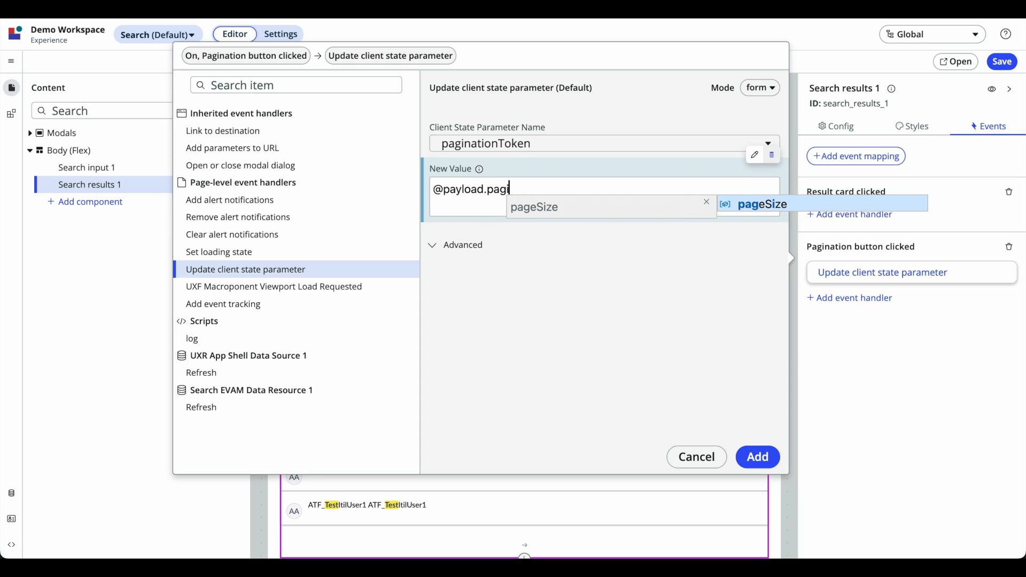
key(BackSpace)
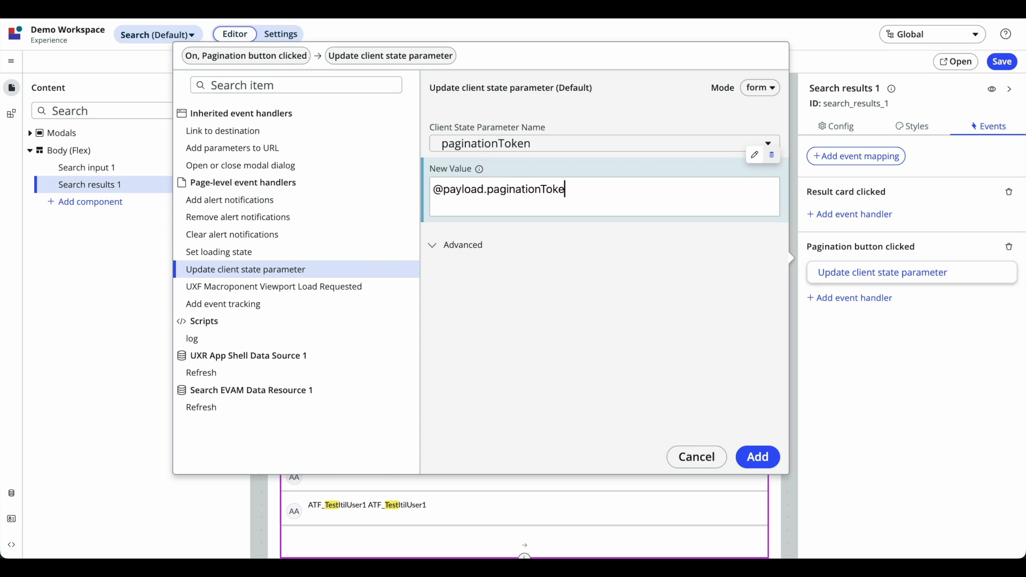
double_click(510, 184)
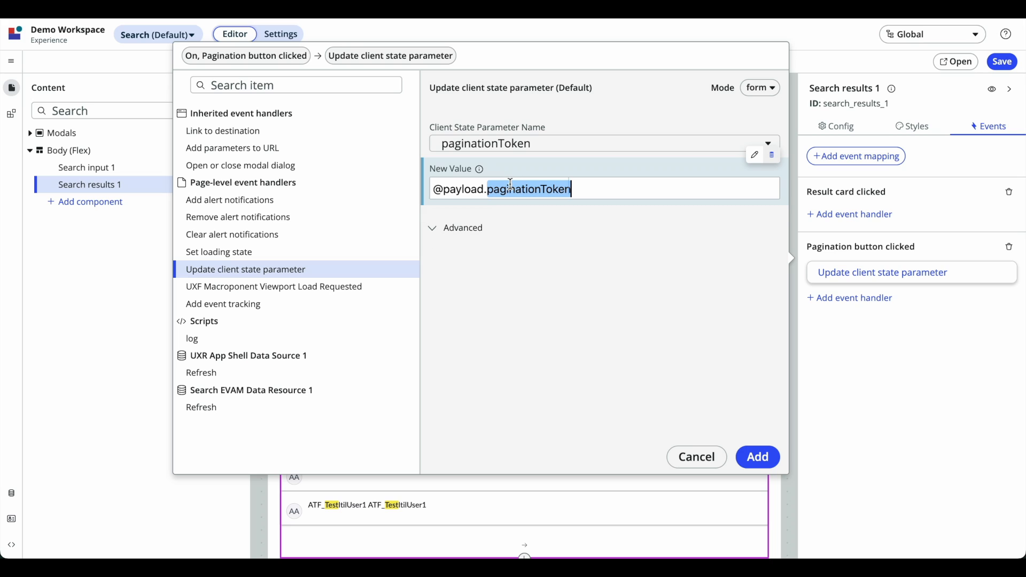
triple_click(539, 190)
click(604, 192)
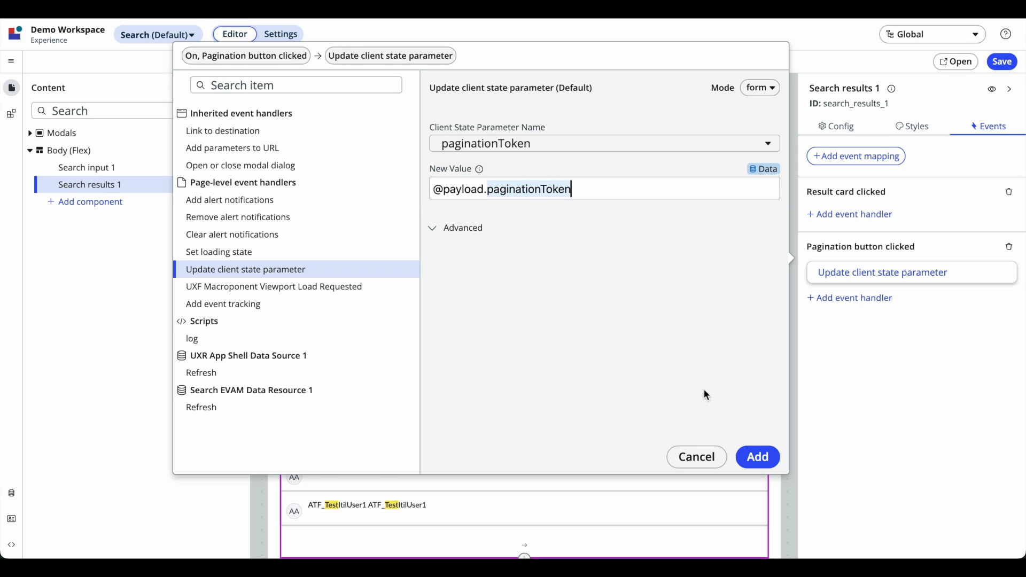
click(760, 463)
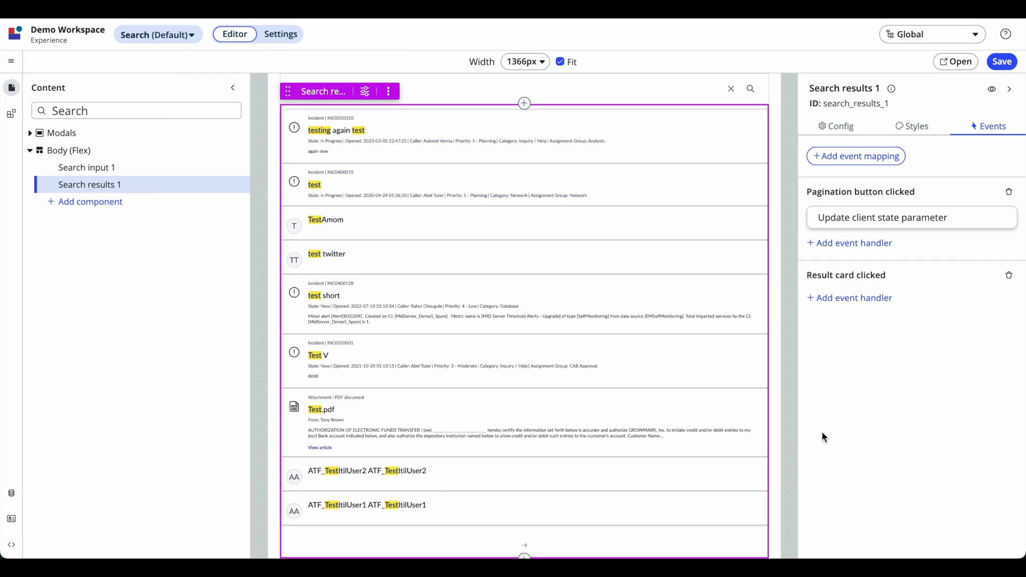
Add the log client script as a second Pagination button clicked handler and save the page.
click(850, 243)
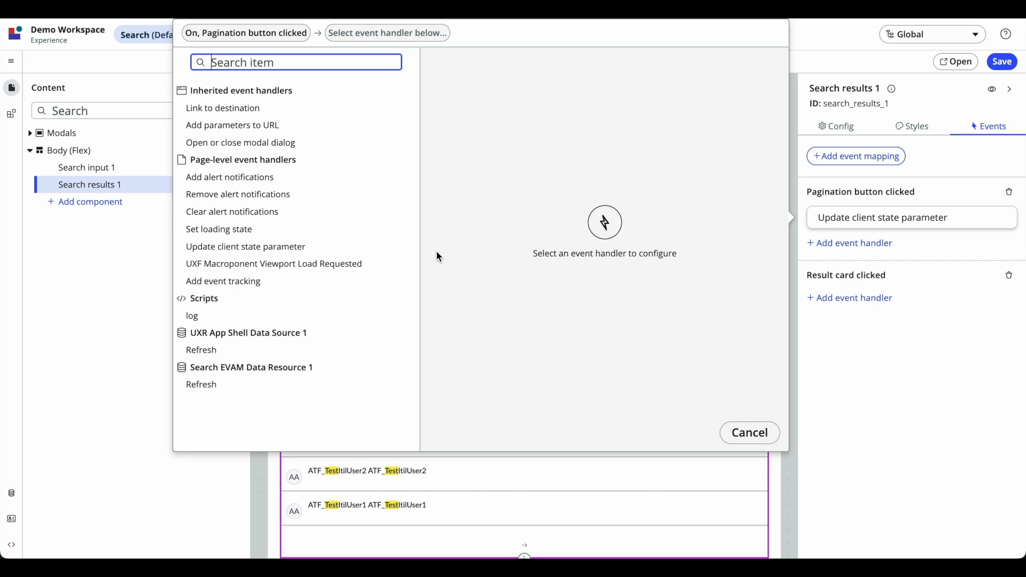
click(239, 319)
click(757, 434)
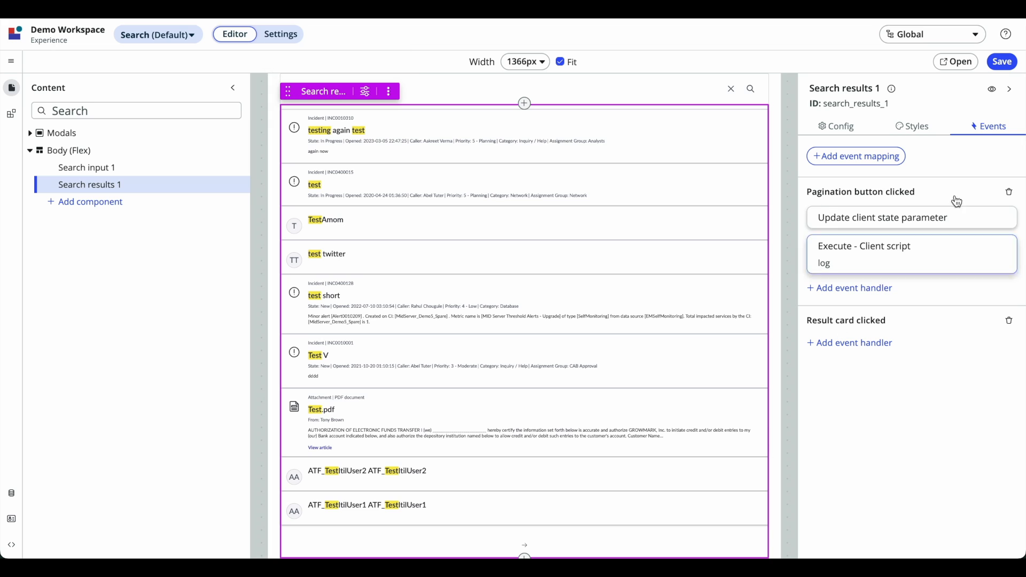
click(1003, 61)
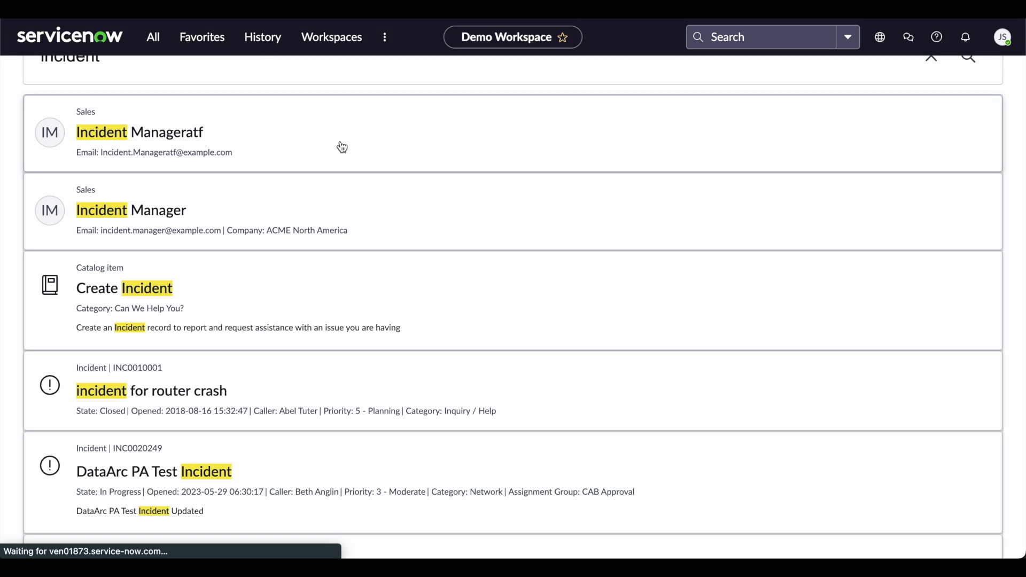
In the reloaded live page, replace the search term with "incident" and run the search.
scroll(287, 239, up, 1)
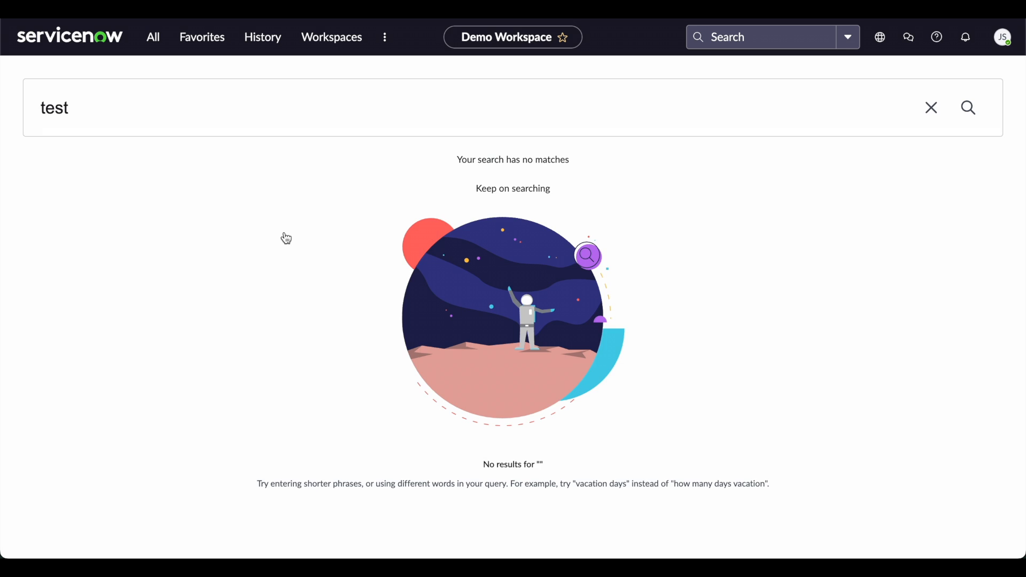
double_click(289, 105)
text(incident)
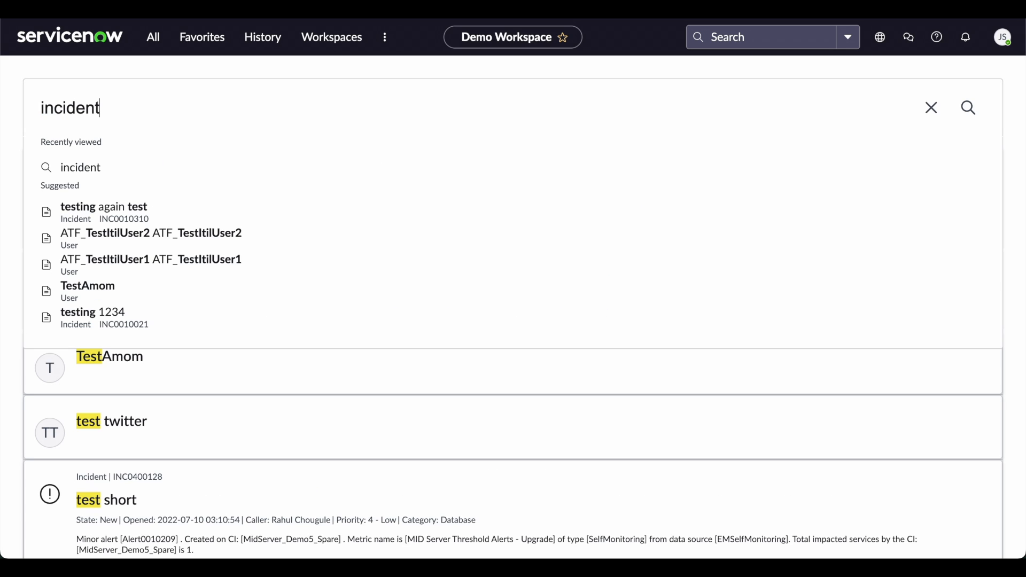
key(Return)
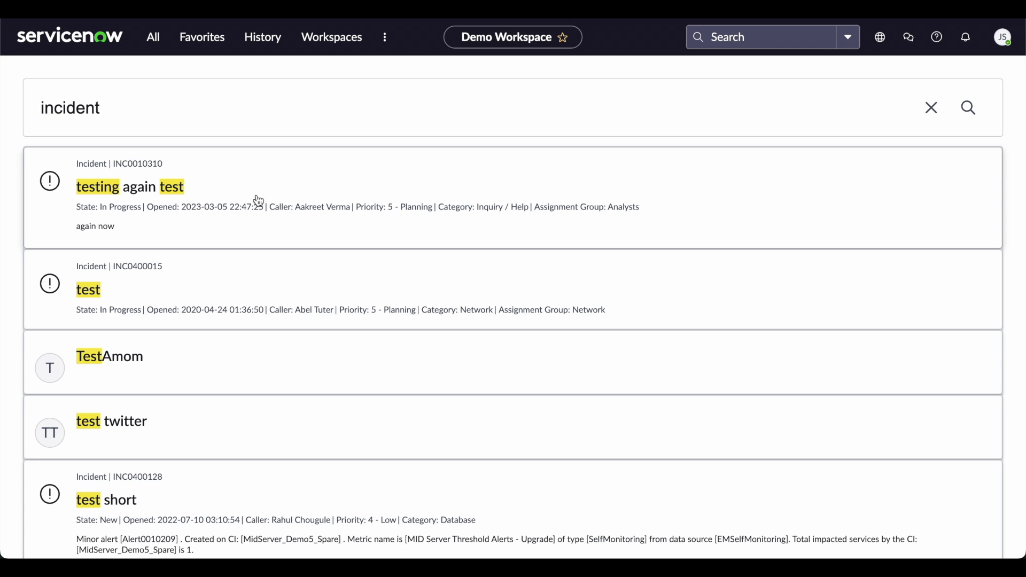
Open the browser's developer console, clear its output, and go to the next page of incident results.
scroll(229, 197, down, 15)
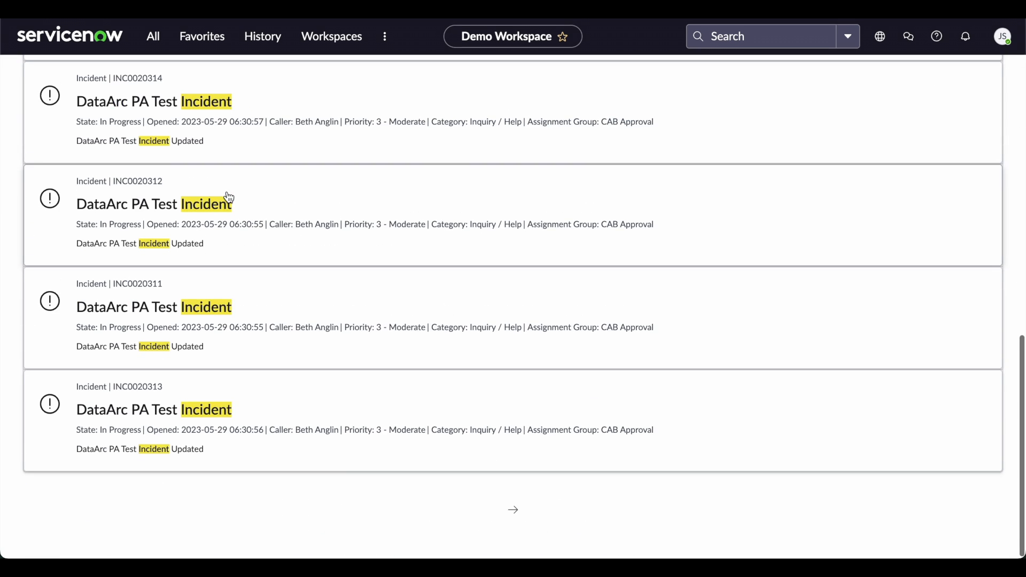
right_click(511, 478)
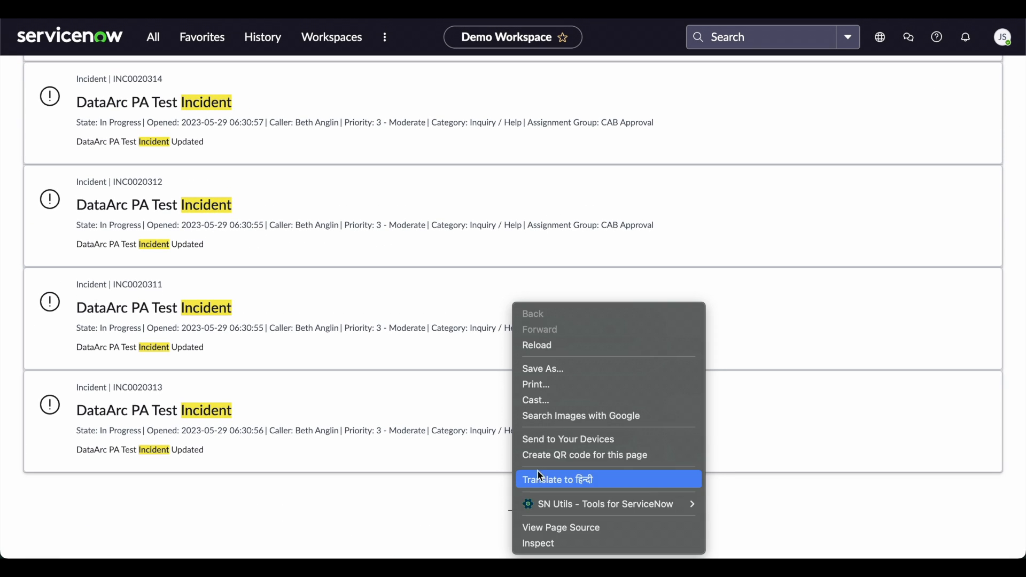
click(554, 543)
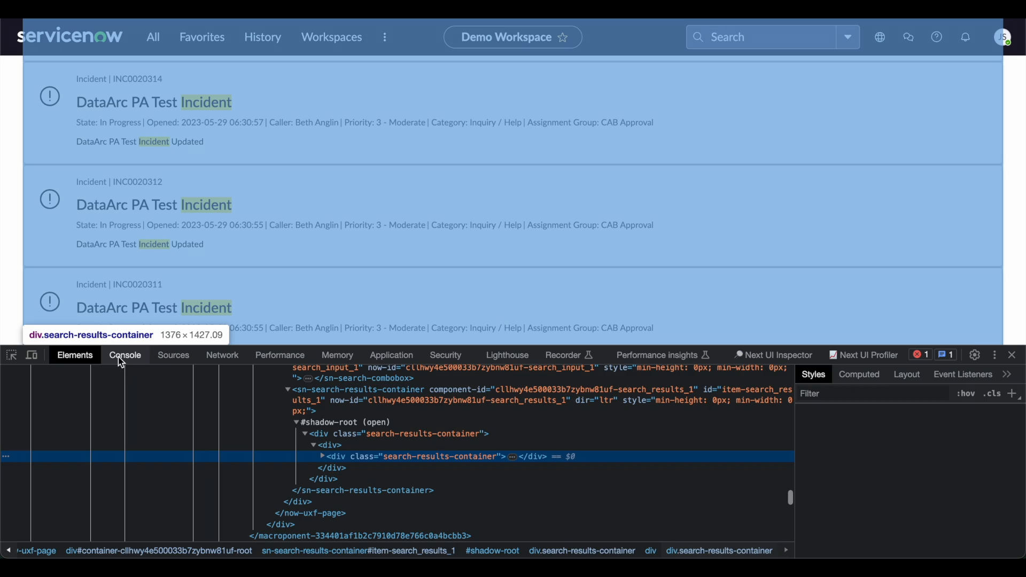
click(124, 355)
click(32, 374)
scroll(287, 230, down, 5)
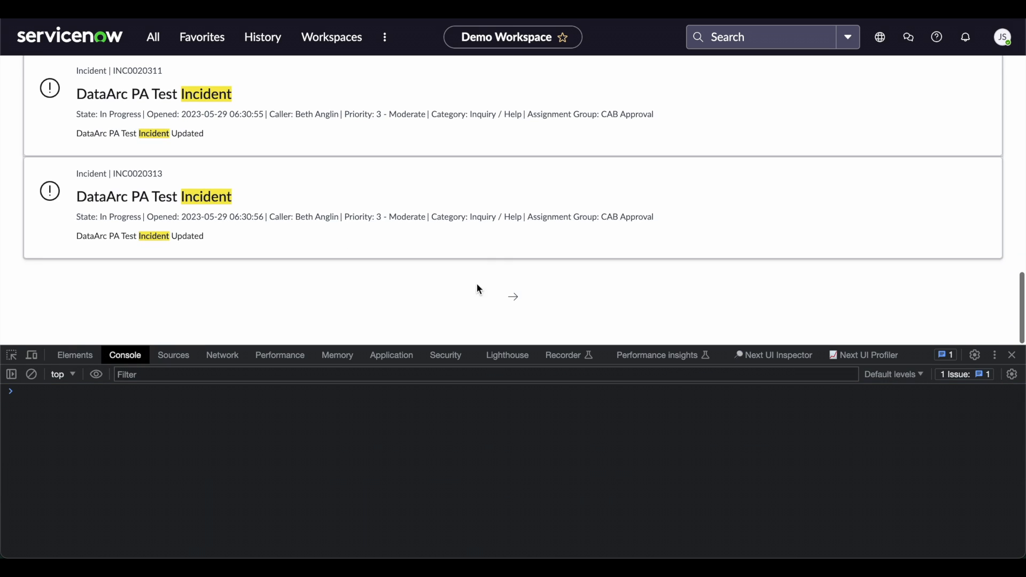
click(515, 298)
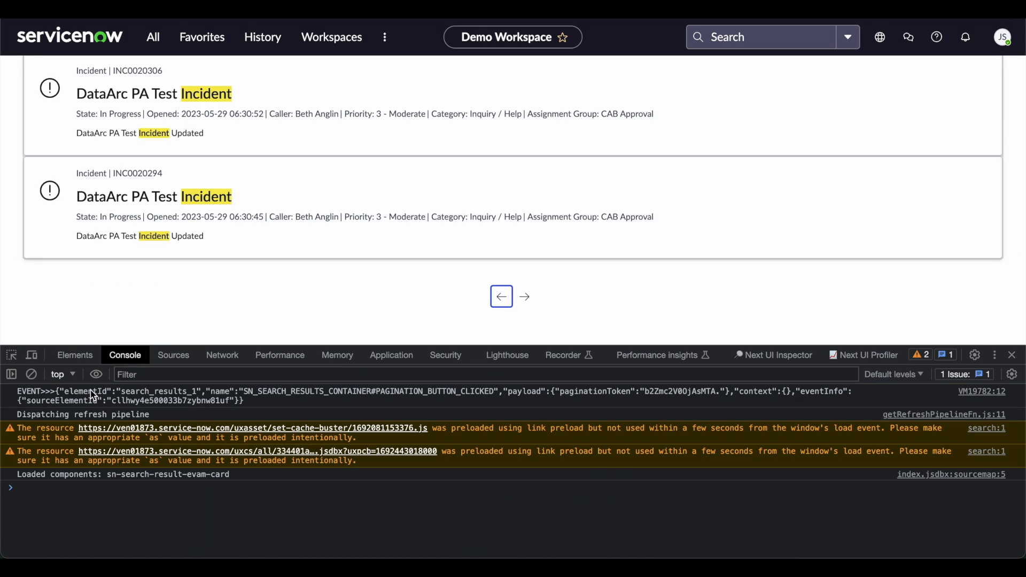
Copy the logged pagination event into the JSON editor in place of the old content, format it, and examine its payload's paginationToken key.
drag(56, 389, 251, 404)
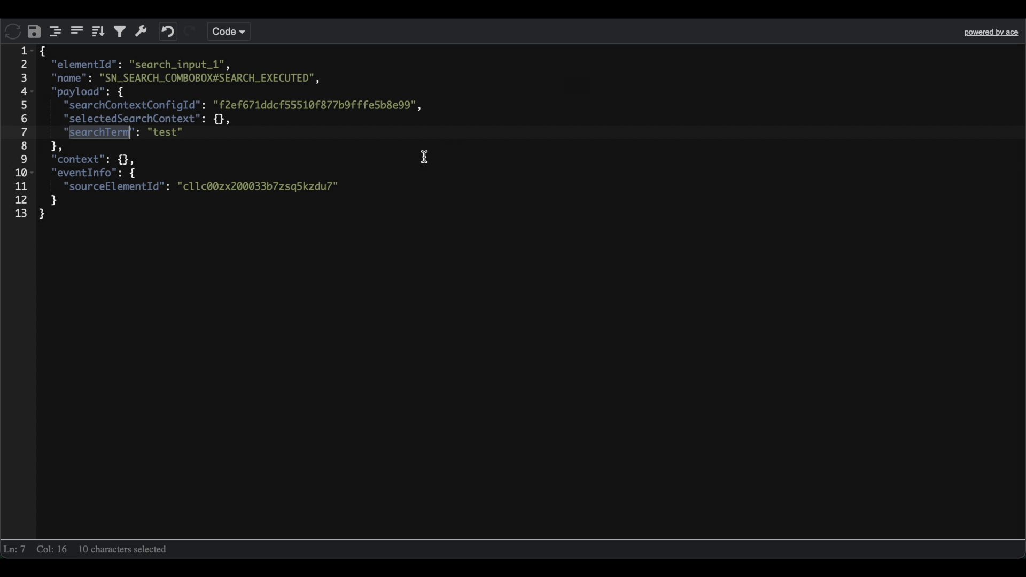
click(425, 157)
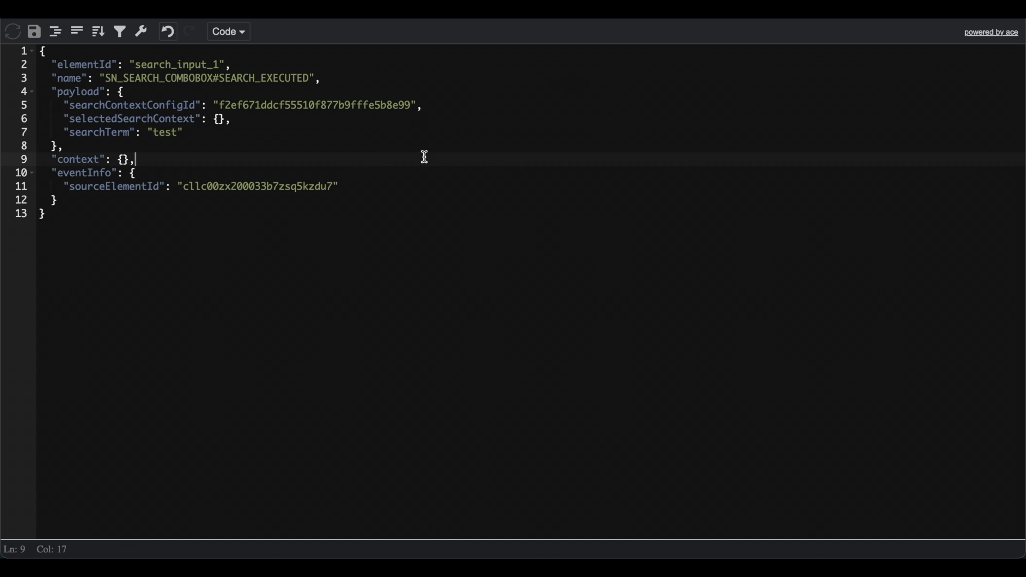
key(ctrl+a)
key(BackSpace)
text({"elementId":"search_results_1","name":"SN_SEARCH_RESULTS_CONTAINER#PAGINATION_BUTTON_CLICKED","payload":{"paginationToken":"b2Zmc2V0OjAsMTA."},"context":{},"eventInfo":{"sourceElementId":"cllhwy4e500033b7zybnw81uf"}})
click(68, 29)
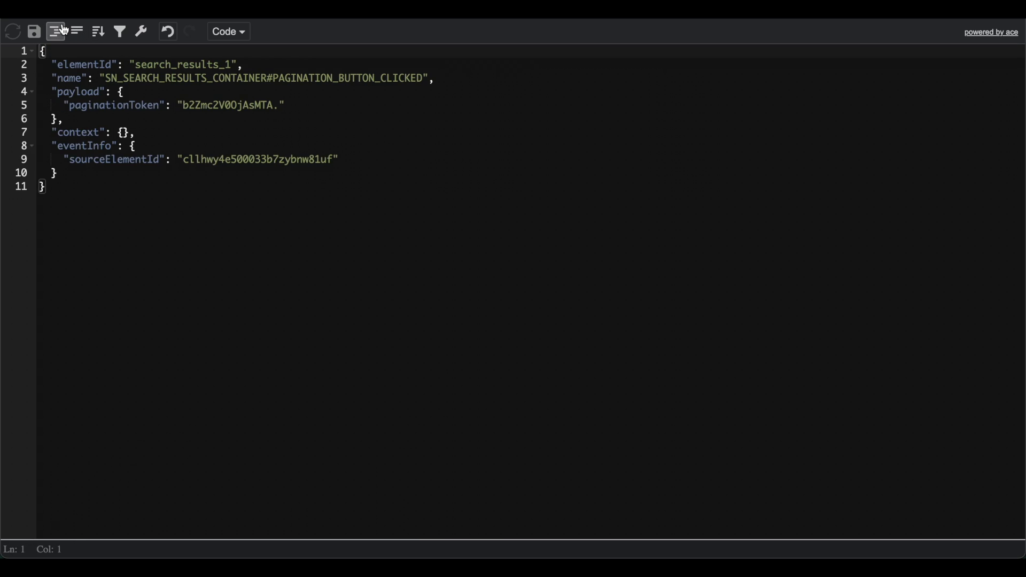
double_click(82, 93)
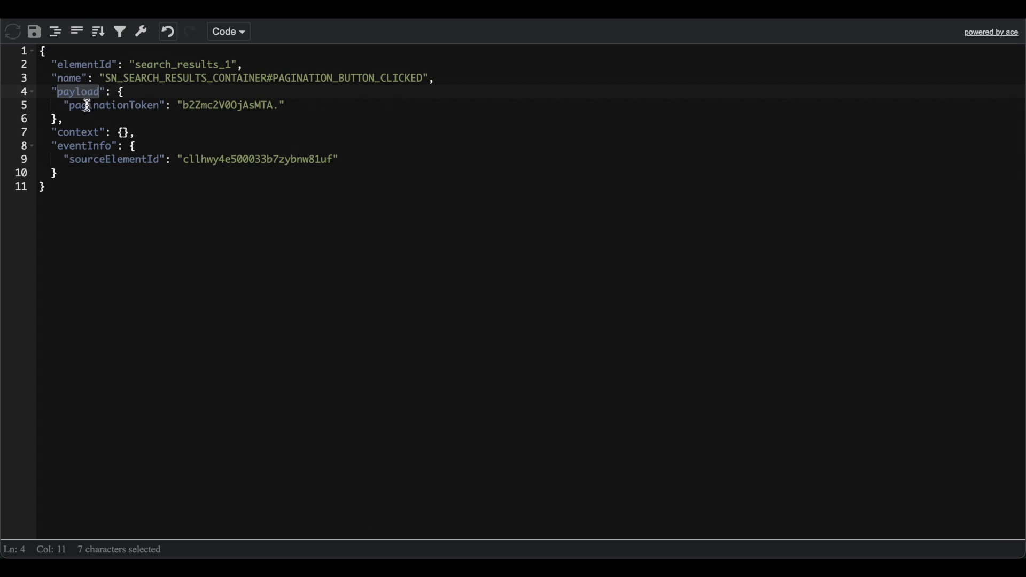
double_click(87, 106)
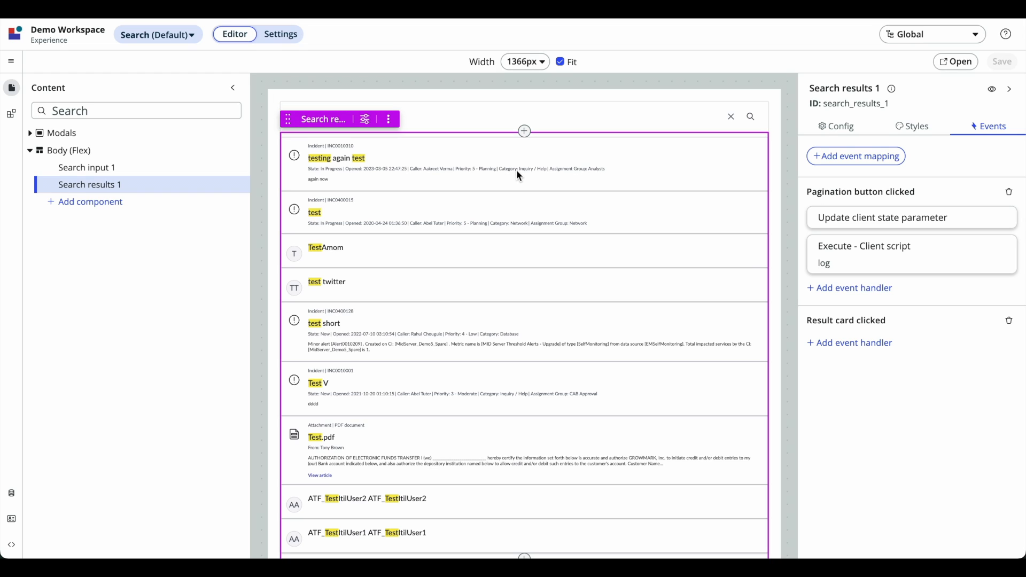
Review the new value binding in the pagination event's Update client state parameter handler and apply it as is.
click(861, 218)
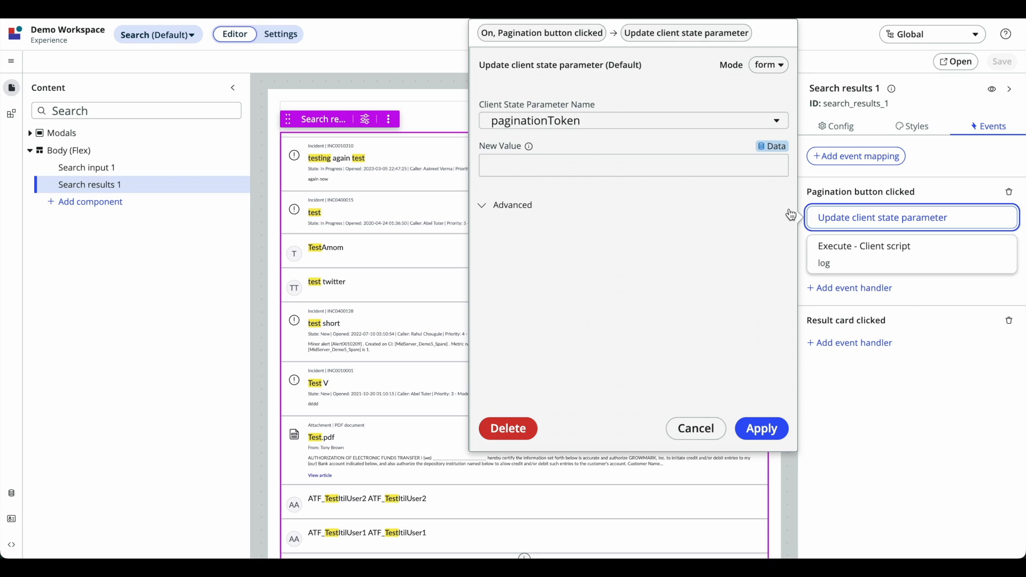
double_click(553, 167)
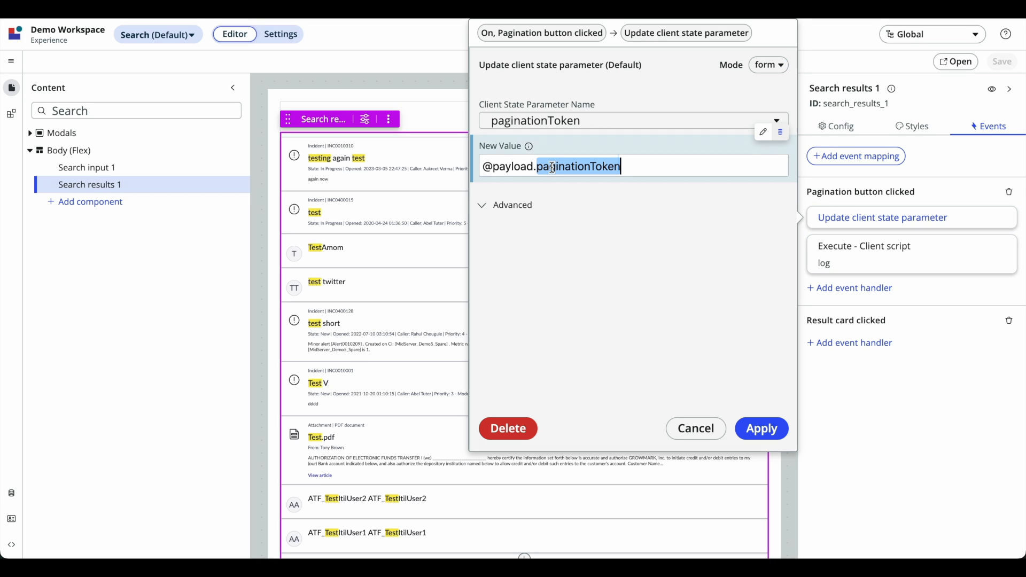
click(760, 433)
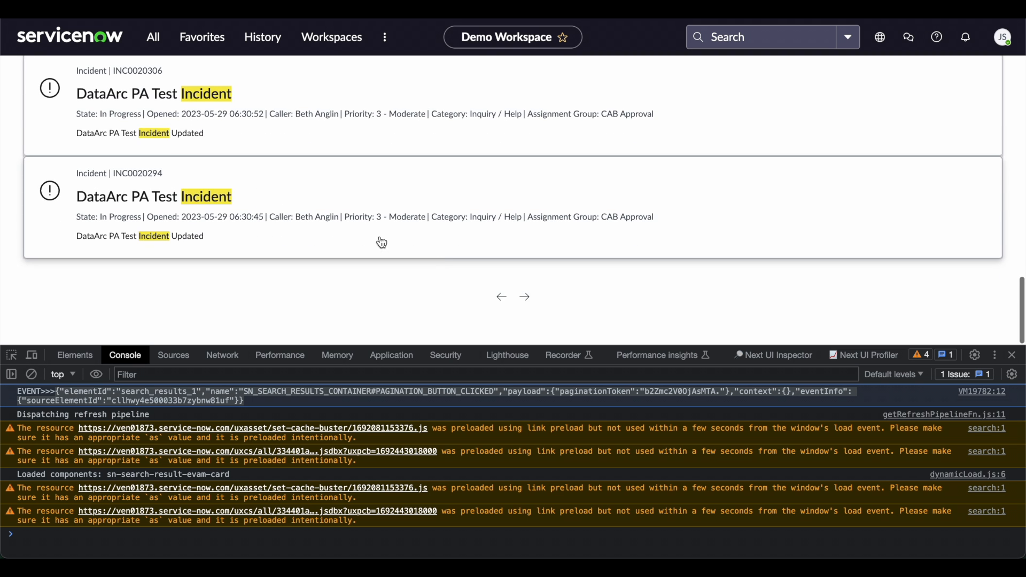
Go to the following page of incident results in the live page.
click(524, 297)
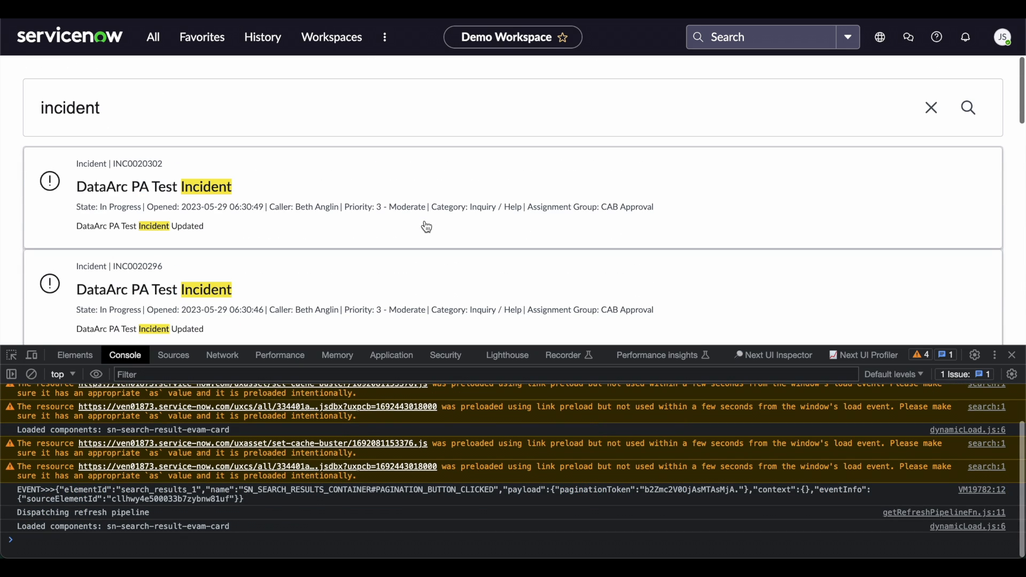
Go back one page in the incident results on the live page.
scroll(493, 295, down, 8)
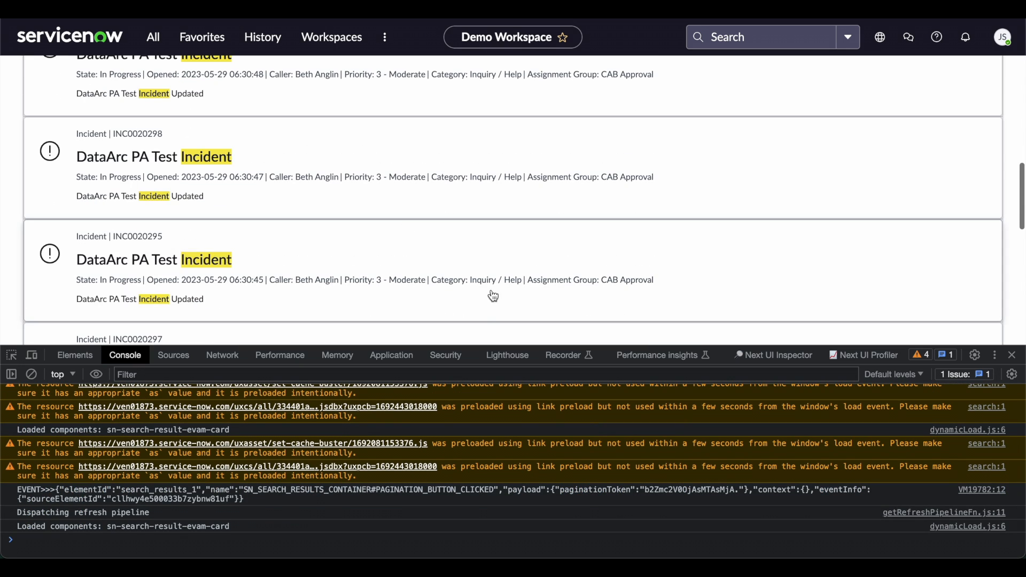
scroll(487, 257, down, 3)
click(502, 297)
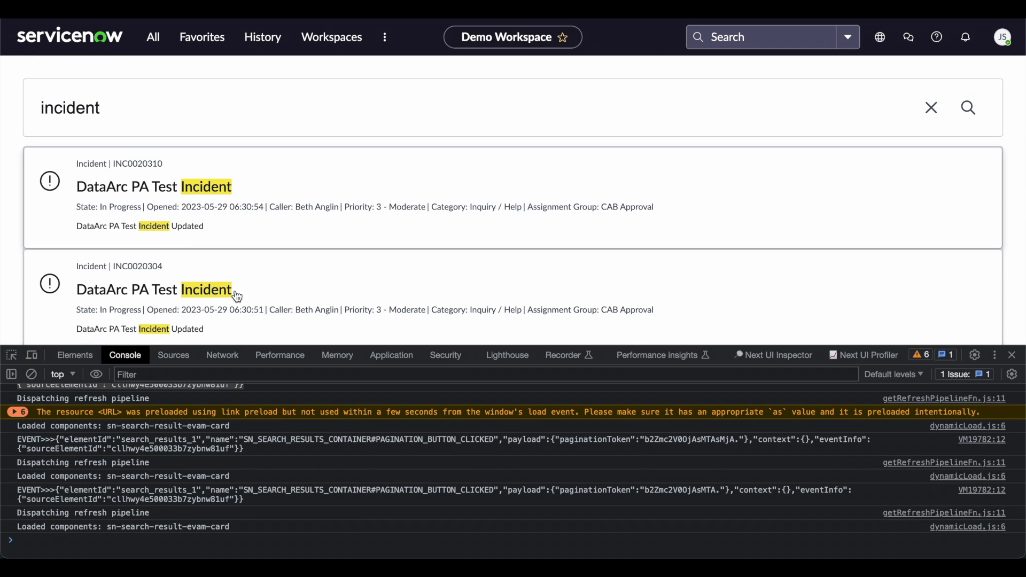
Clear the console output and return to the first page of incident results.
click(32, 374)
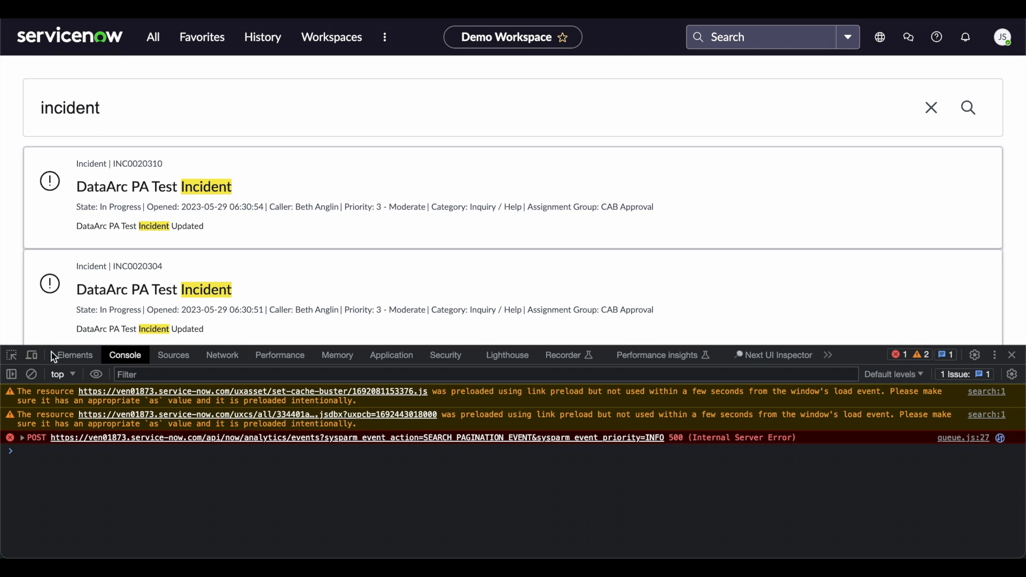
click(32, 375)
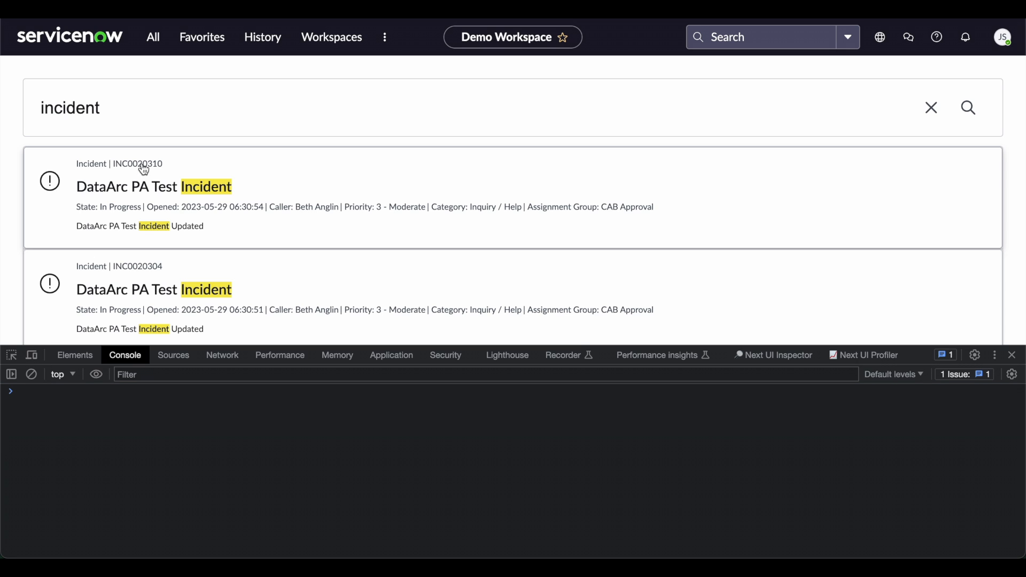
scroll(461, 295, down, 3)
scroll(460, 294, down, 3)
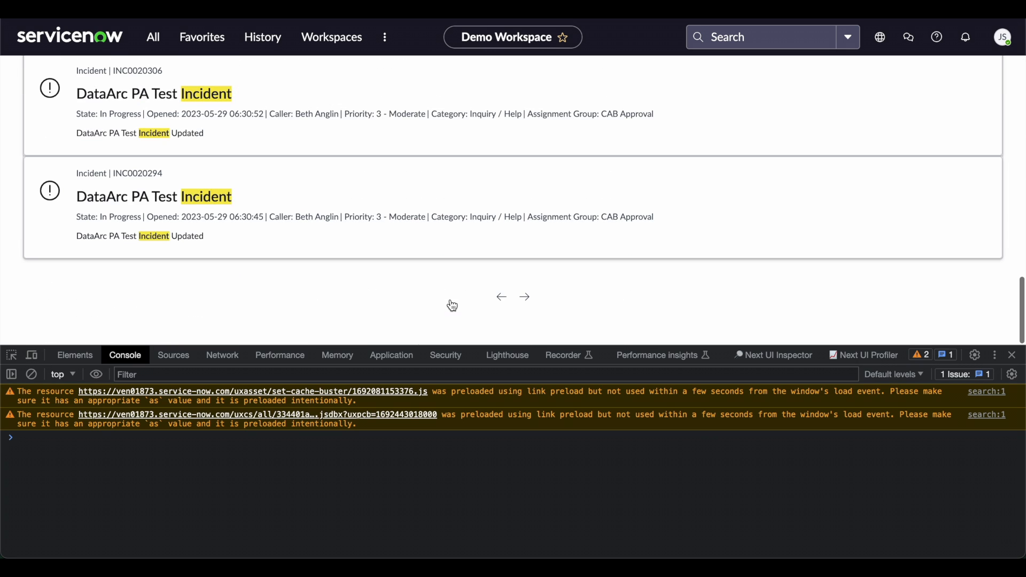
click(498, 297)
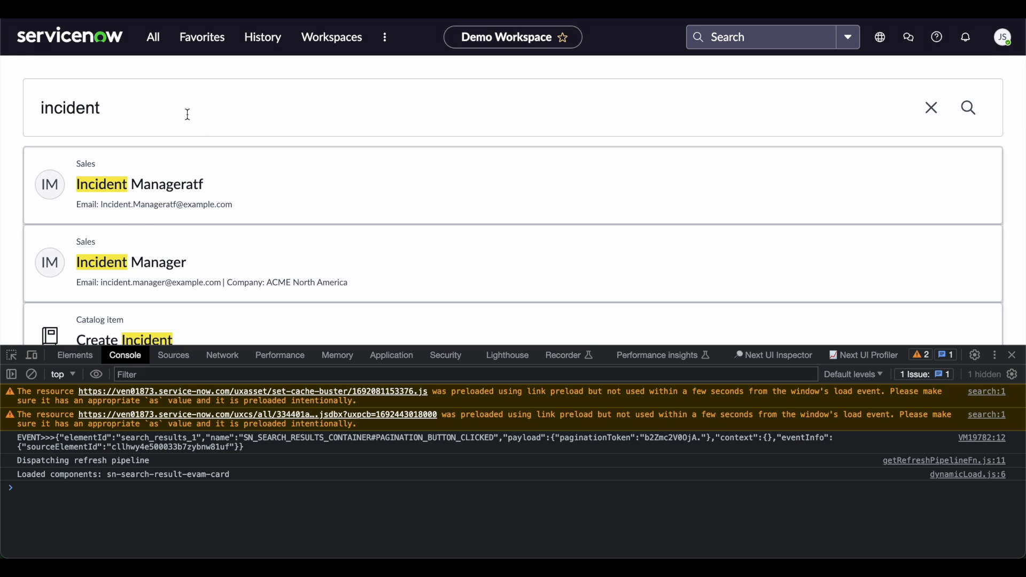
Search the live page for "case" and go to the next page of its results.
double_click(188, 114)
key(BackSpace)
text(case)
key(Return)
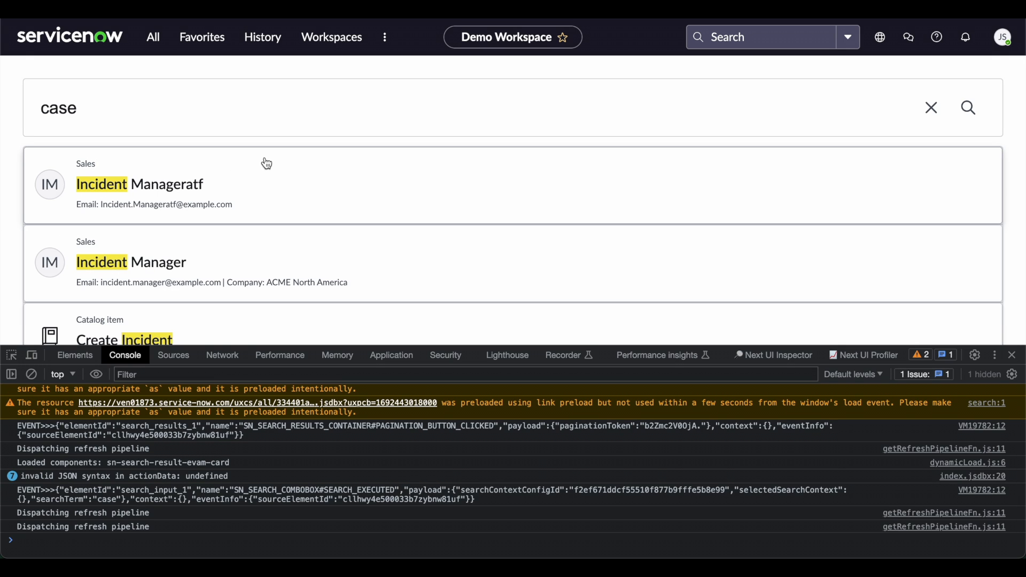
scroll(267, 163, down, 10)
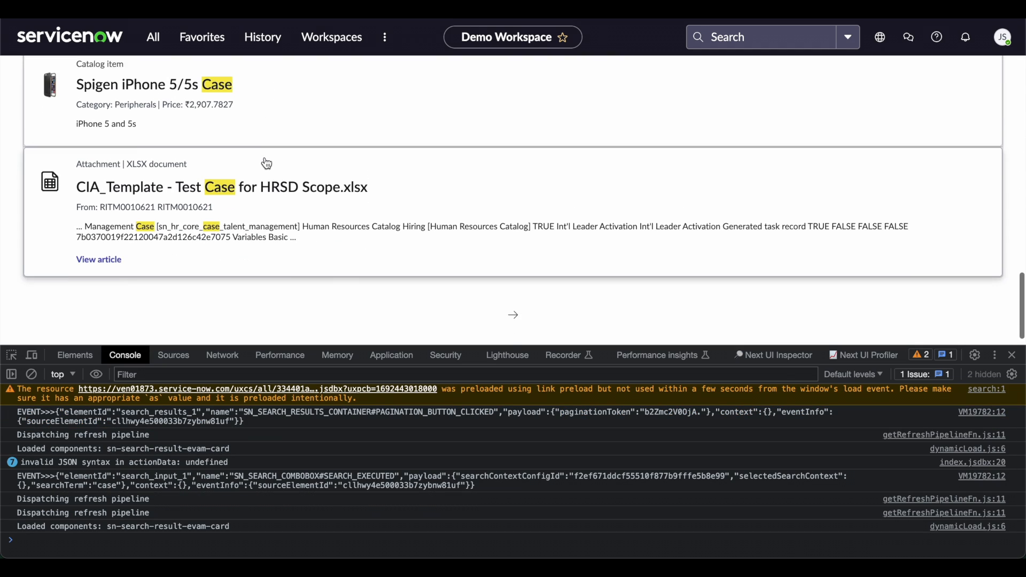
click(514, 302)
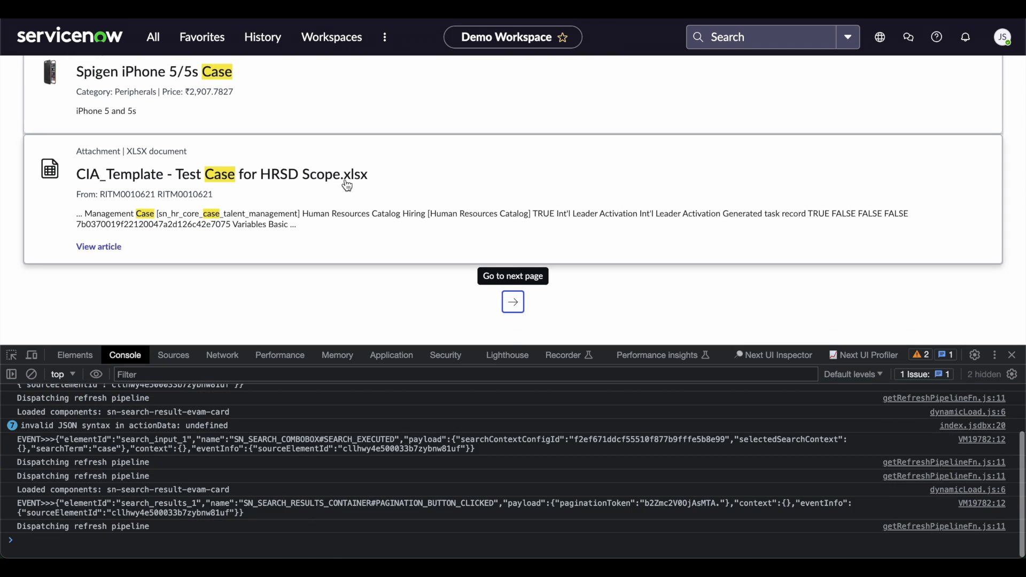
scroll(182, 165, up, 10)
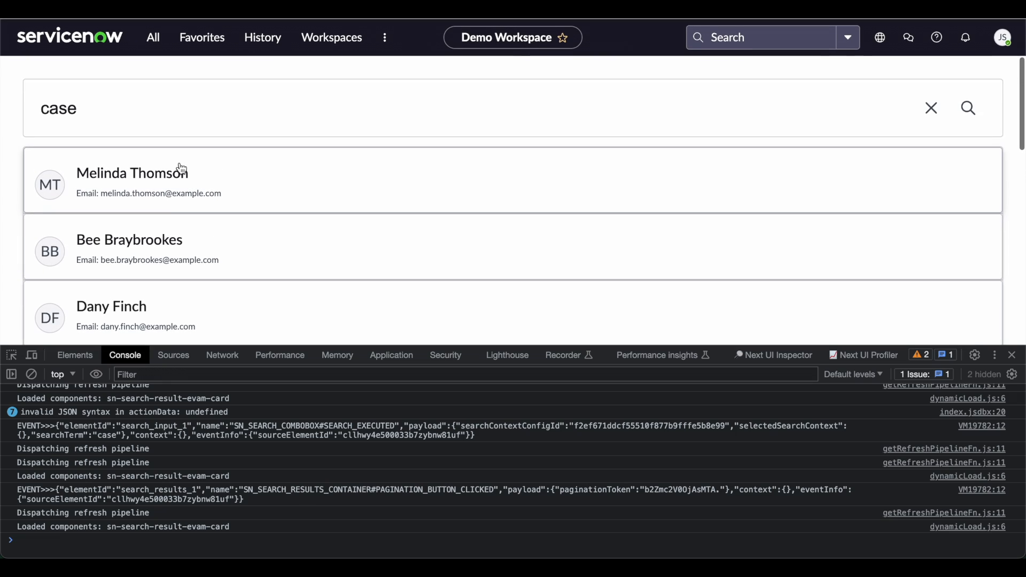
Empty the live page's search box, and close the developer tools with the console cleared.
click(244, 124)
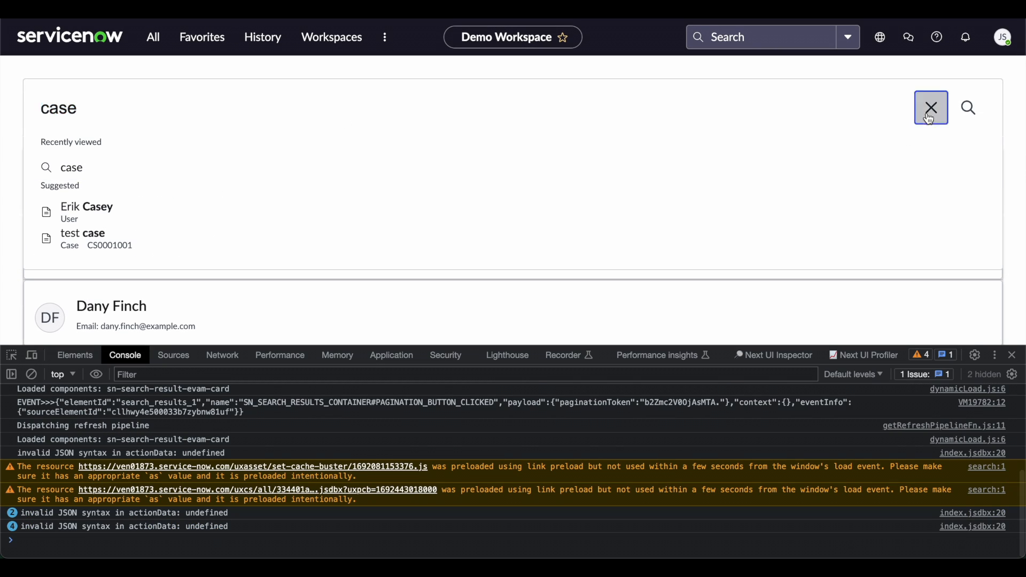
click(932, 110)
click(656, 63)
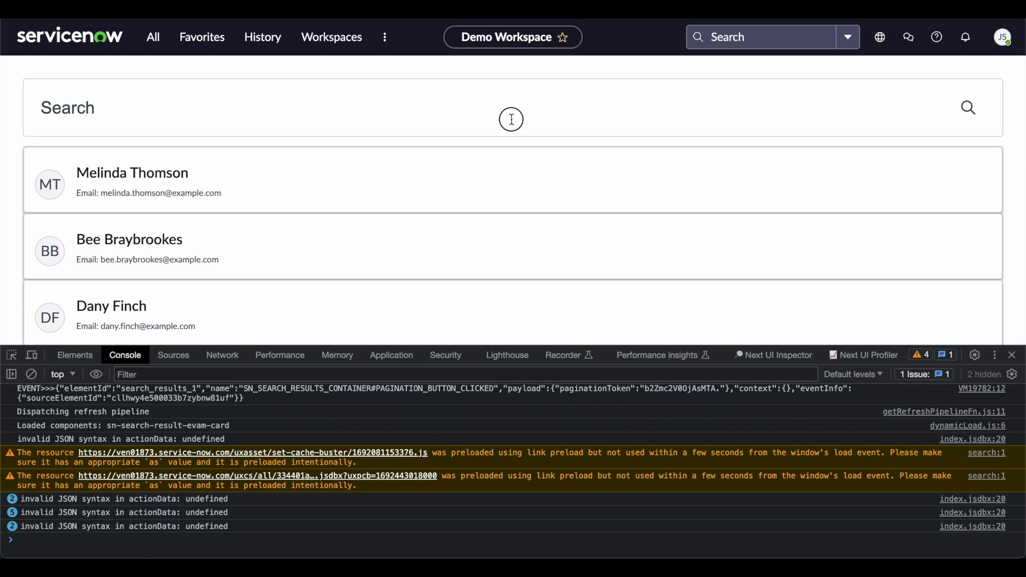
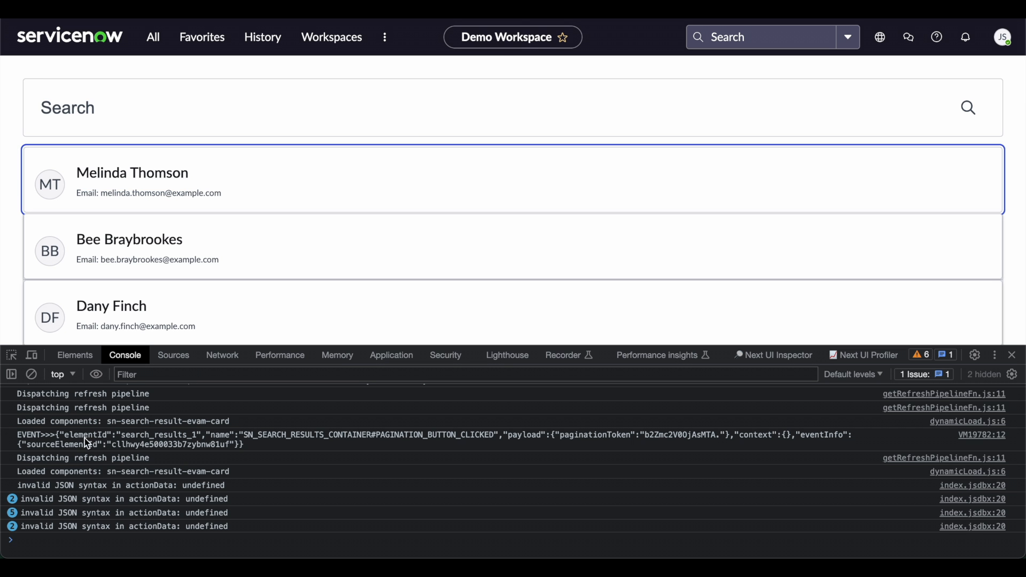
click(32, 374)
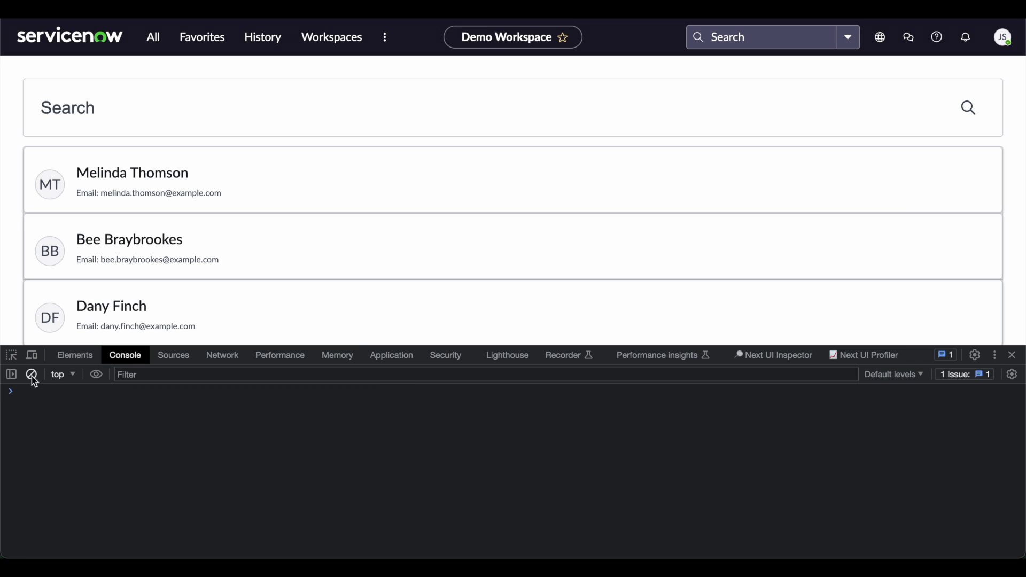
click(1013, 356)
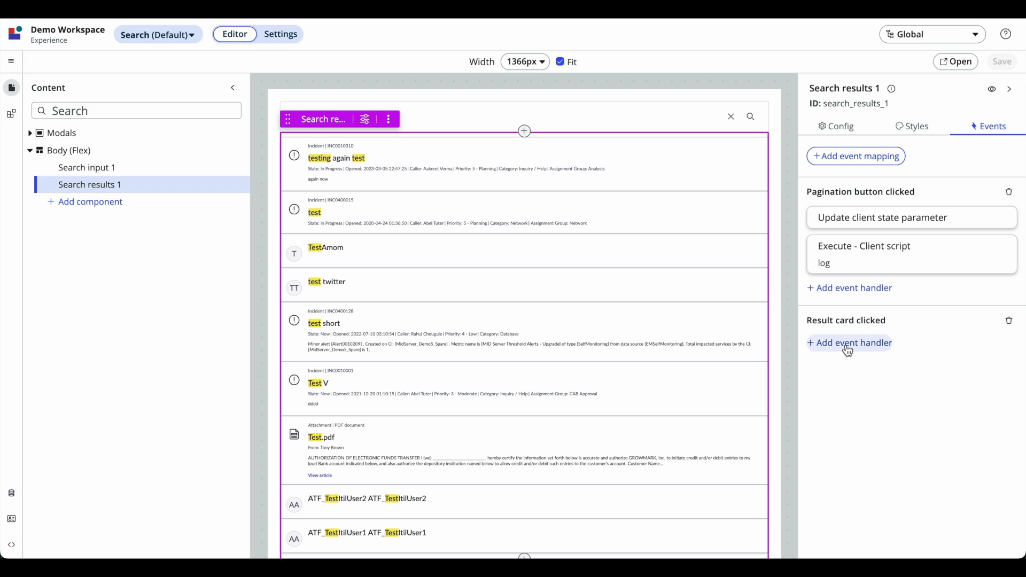
Add the log client script as an event handler for Search results 1's Result card clicked event and save the page.
click(850, 345)
click(303, 412)
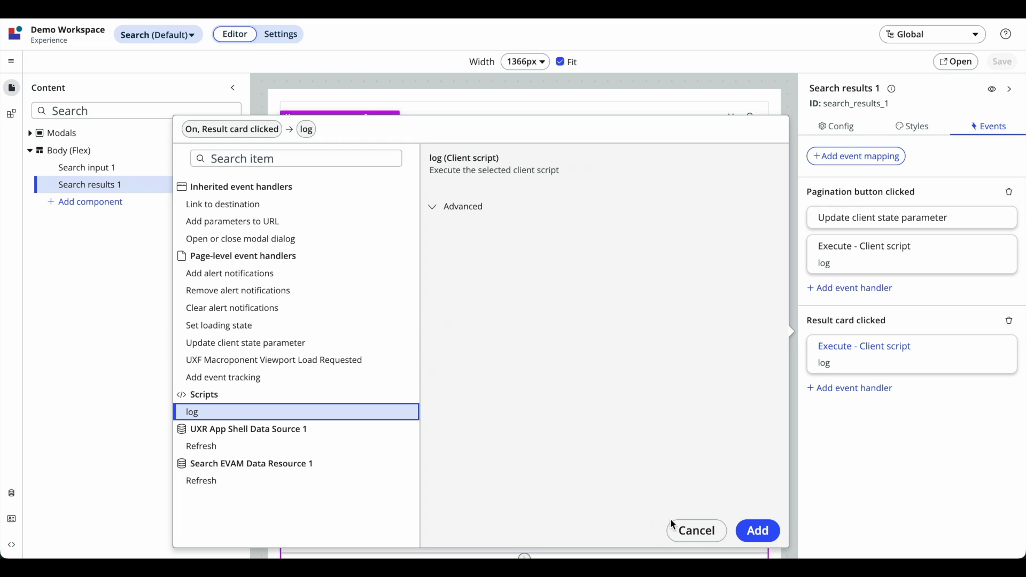
click(748, 531)
click(1008, 65)
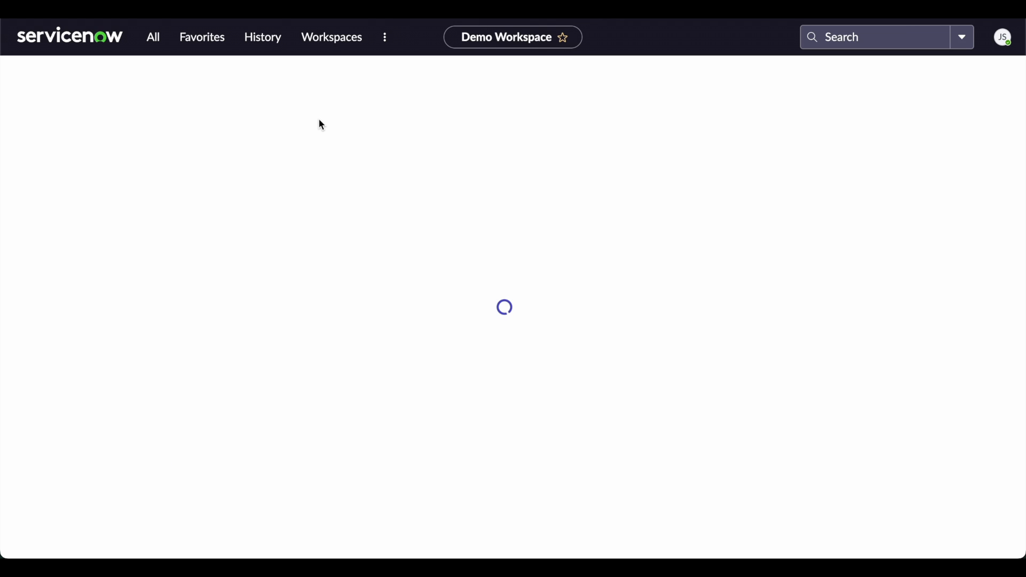
Open the live page's developer console, clear its output, and open the first incident result card, "testing again test".
right_click(360, 183)
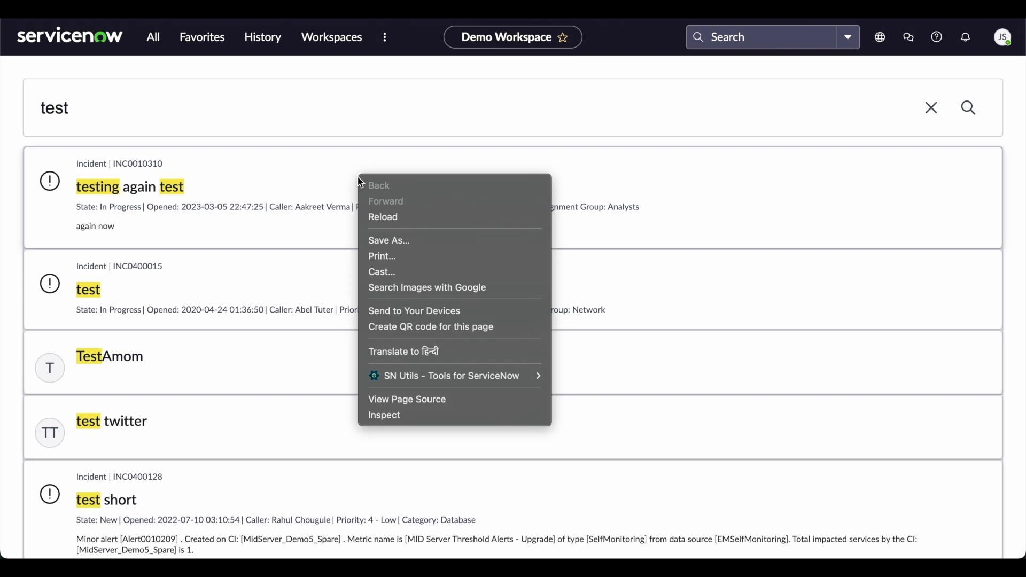
click(401, 415)
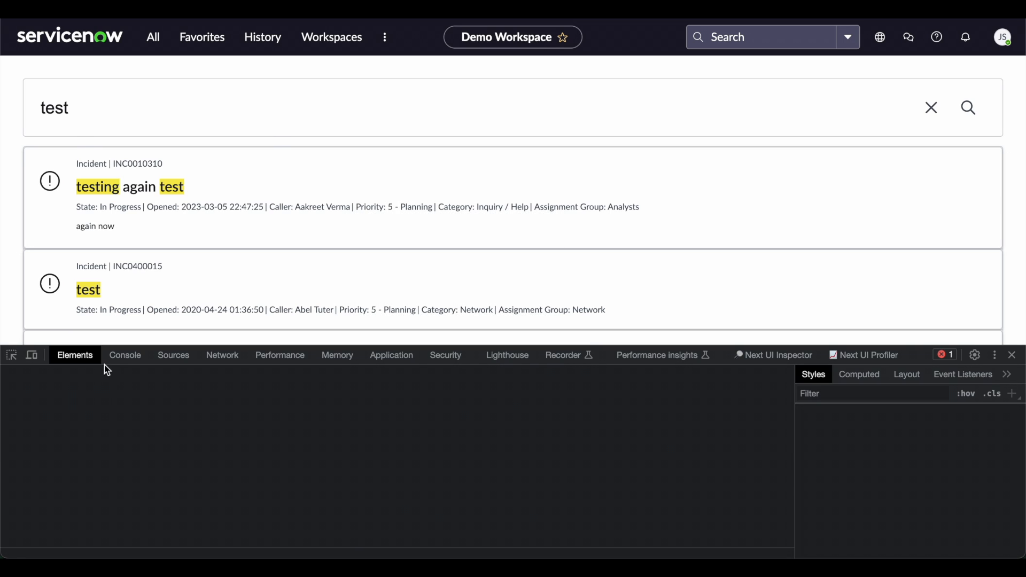
click(127, 356)
click(32, 374)
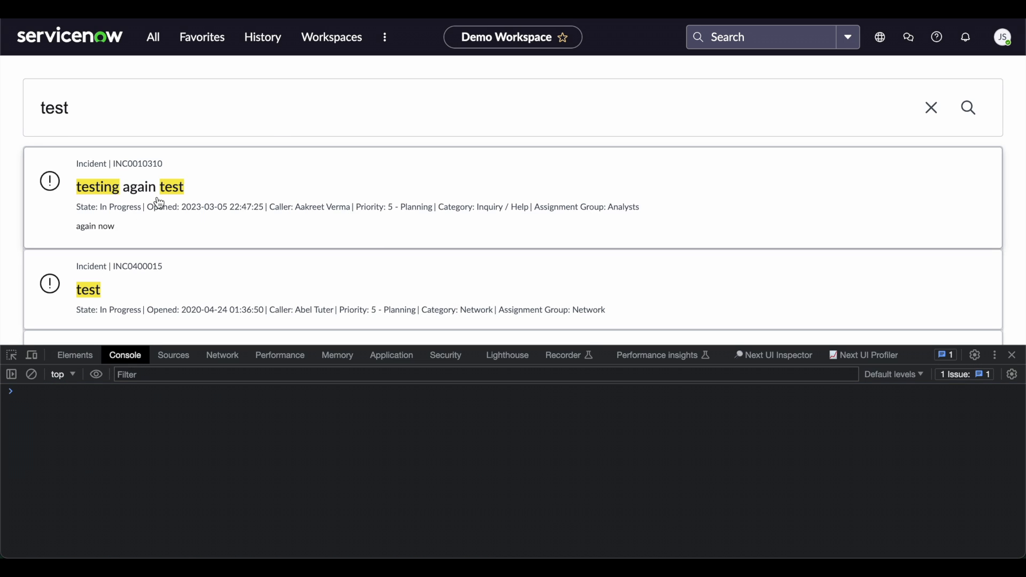
click(155, 202)
Copy the logged result card event into the JSON editor in place of the old content and format it.
drag(58, 396, 601, 490)
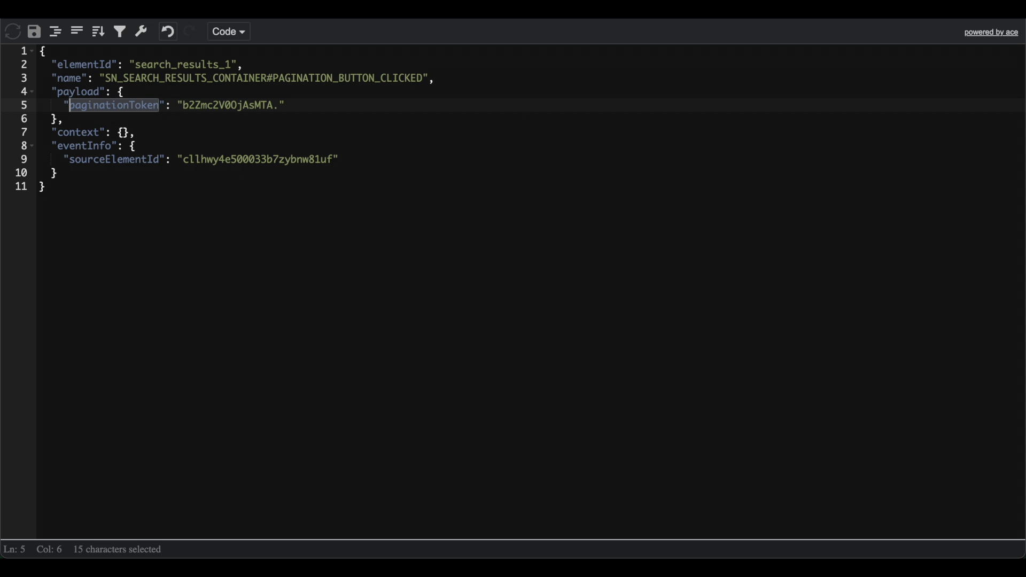
click(522, 105)
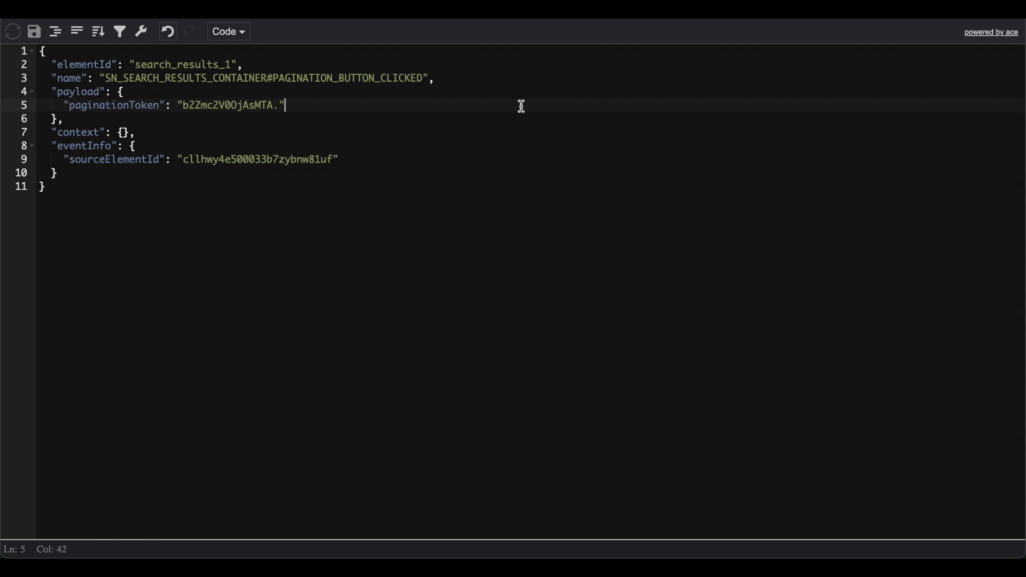
key(ctrl+a)
key(ctrl+v)
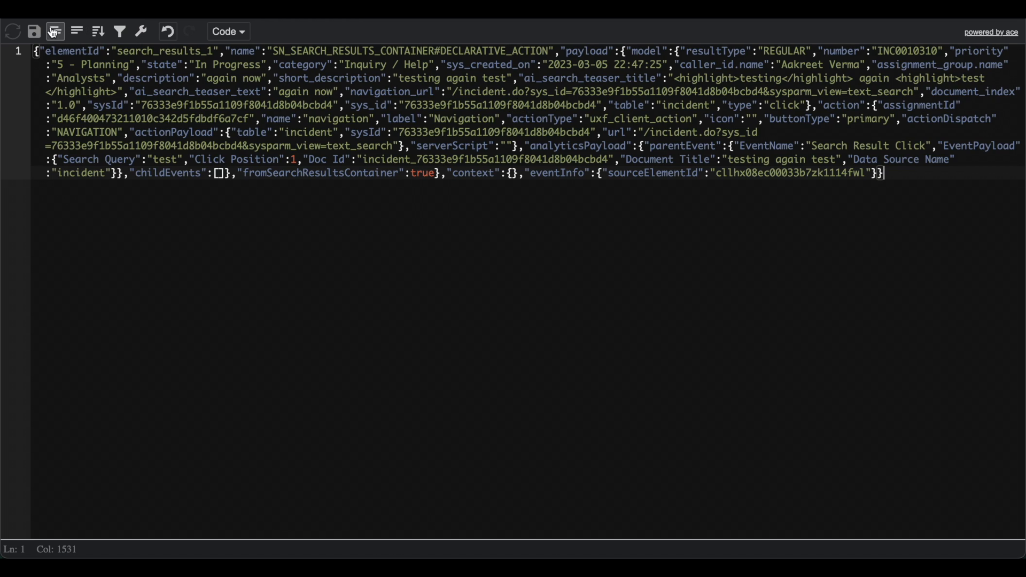
click(77, 33)
Examine the event payload's model, including its number, priority, state and sys_created_on keys.
click(149, 107)
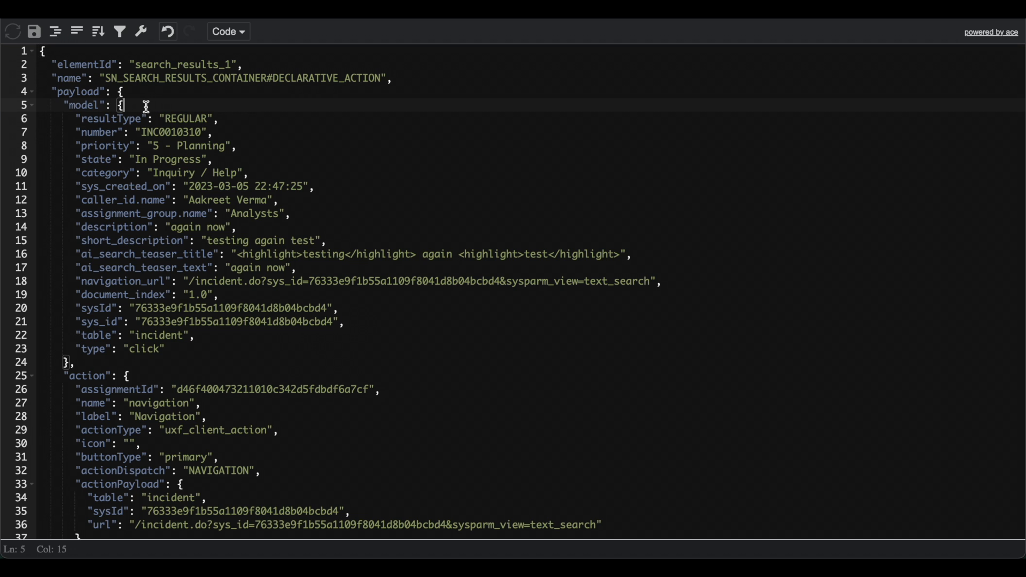
double_click(96, 92)
double_click(103, 131)
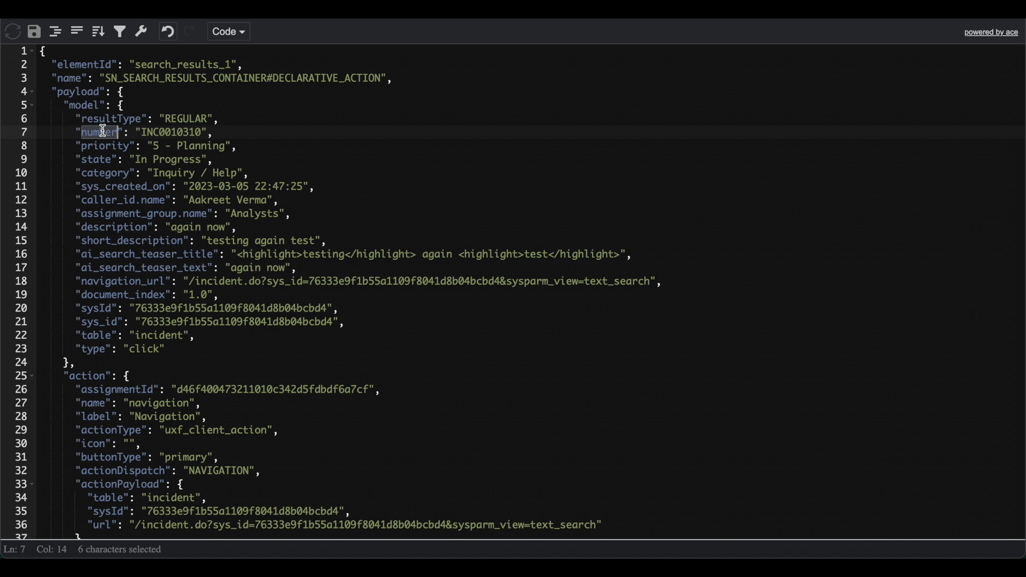
double_click(105, 146)
double_click(102, 160)
click(102, 186)
double_click(102, 187)
scroll(102, 187, down, 5)
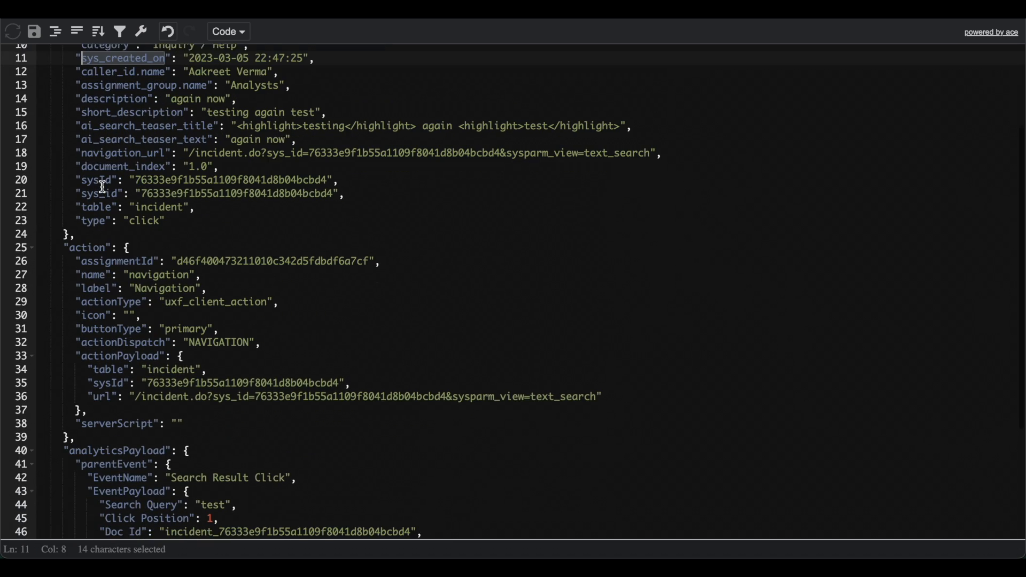
Examine the navigation_url value in the payload's model along with the table and sys_id keys.
click(111, 164)
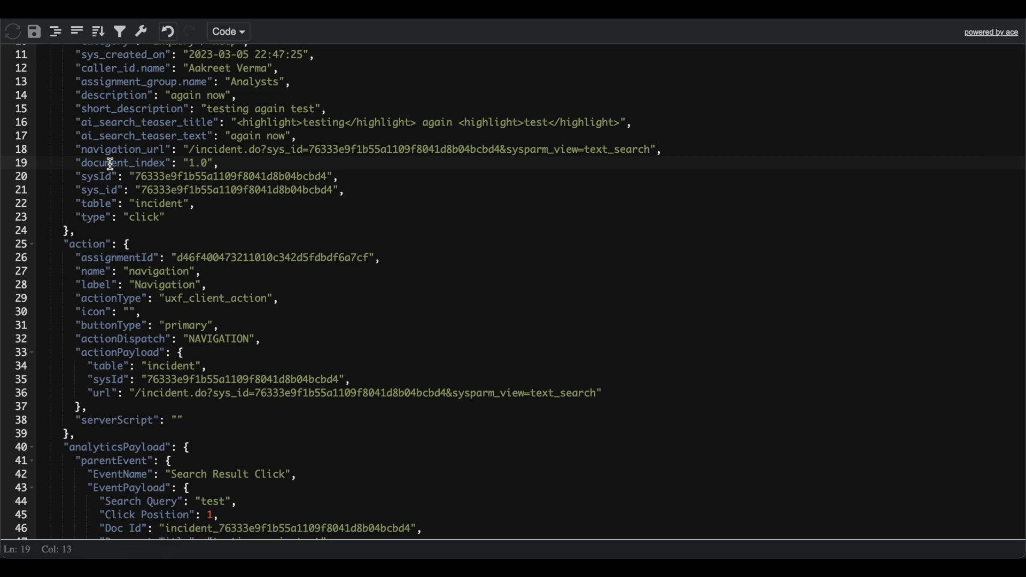
double_click(94, 204)
click(99, 206)
double_click(125, 153)
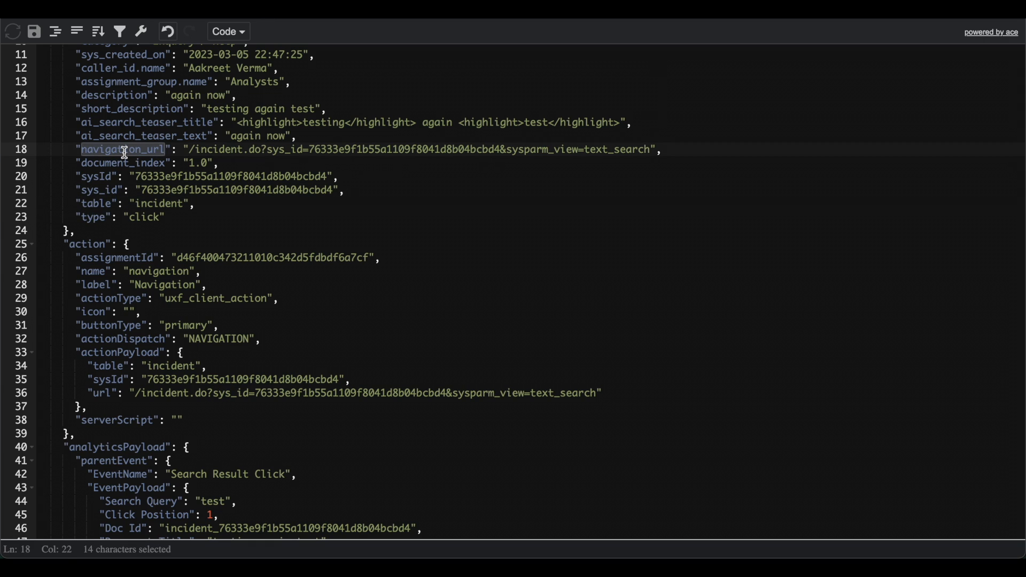
click(125, 153)
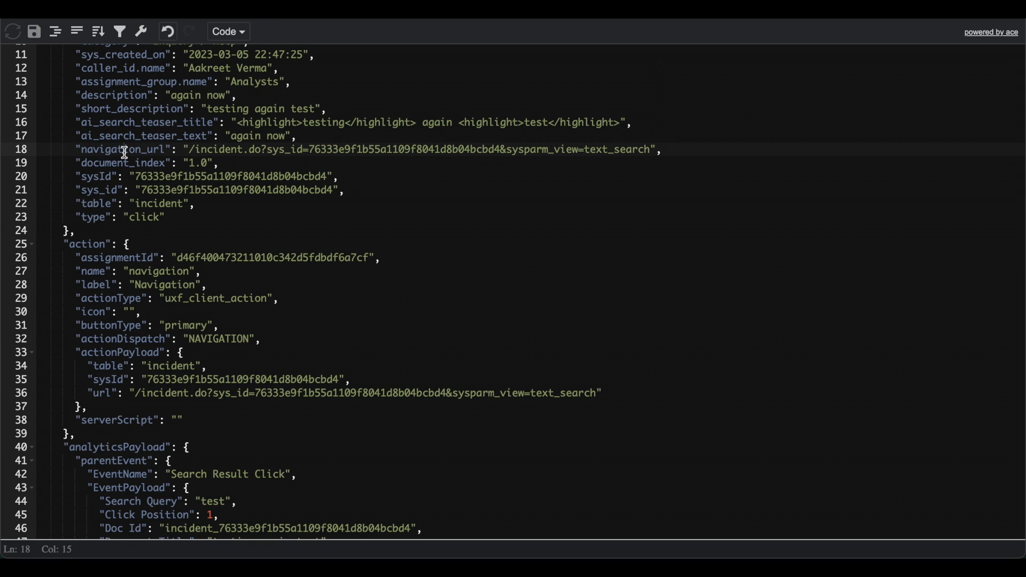
double_click(192, 149)
double_click(117, 141)
triple_click(117, 141)
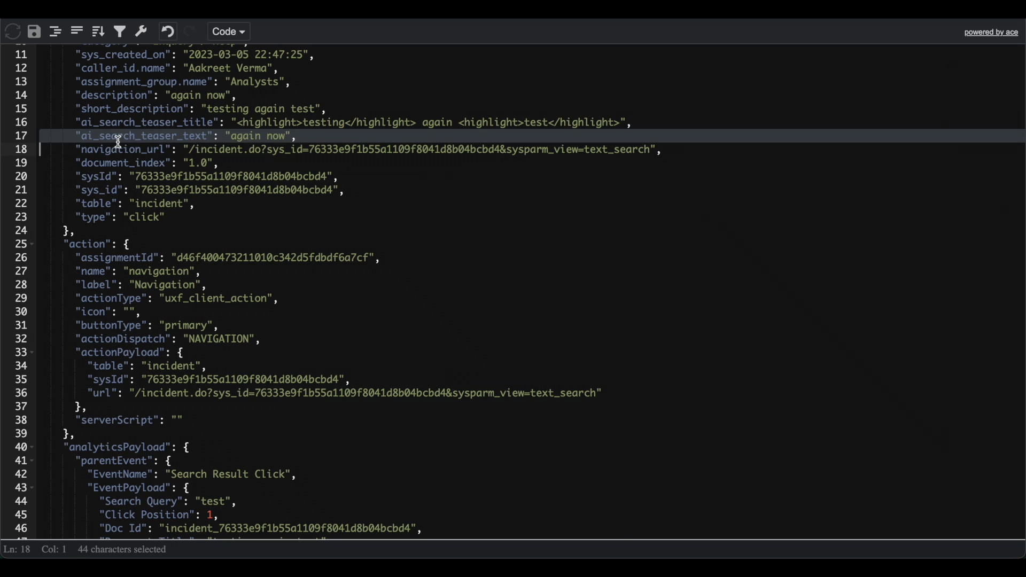
click(117, 140)
double_click(114, 153)
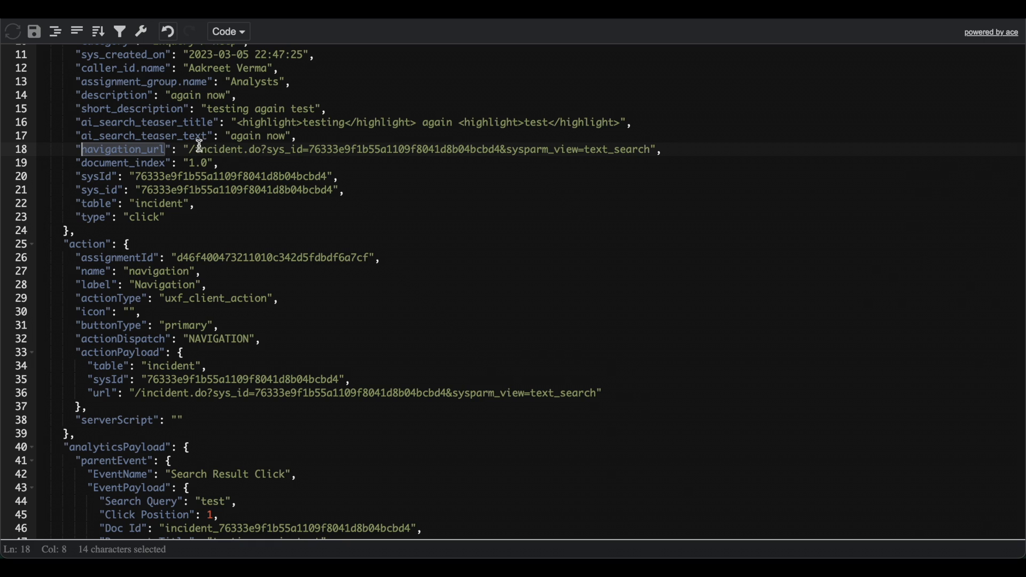
drag(191, 146, 644, 148)
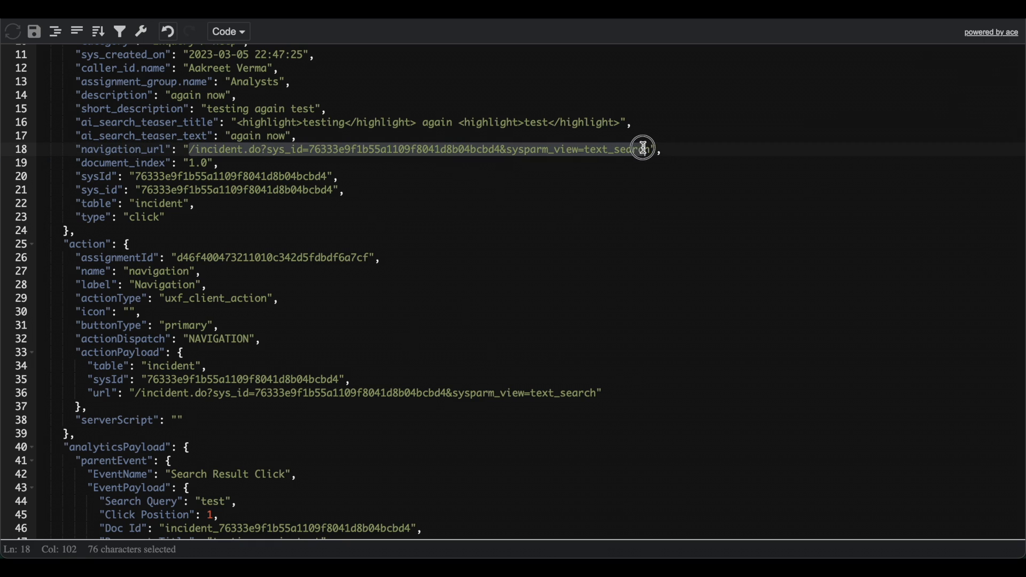
double_click(129, 150)
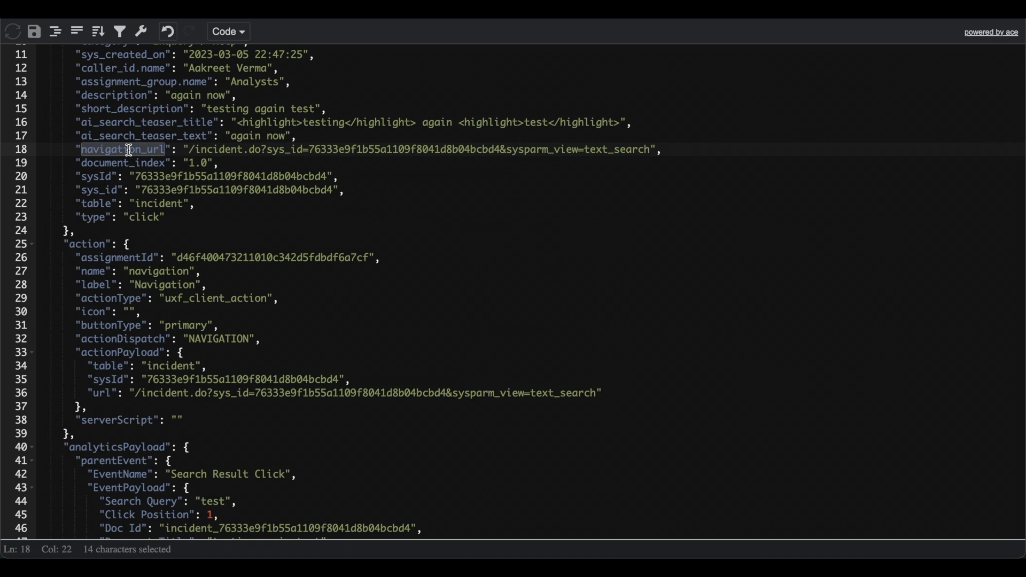
click(105, 190)
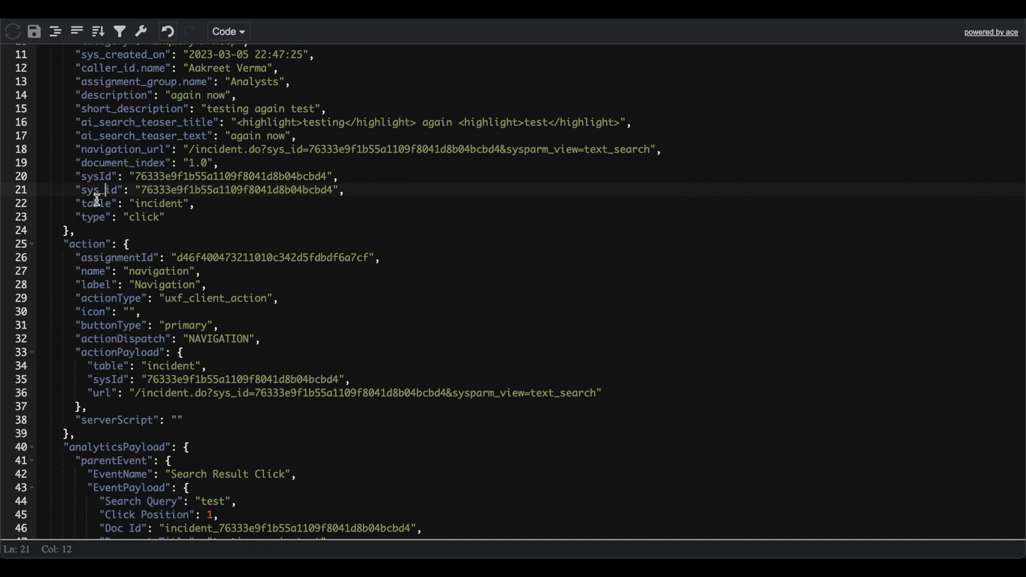
double_click(97, 203)
double_click(99, 191)
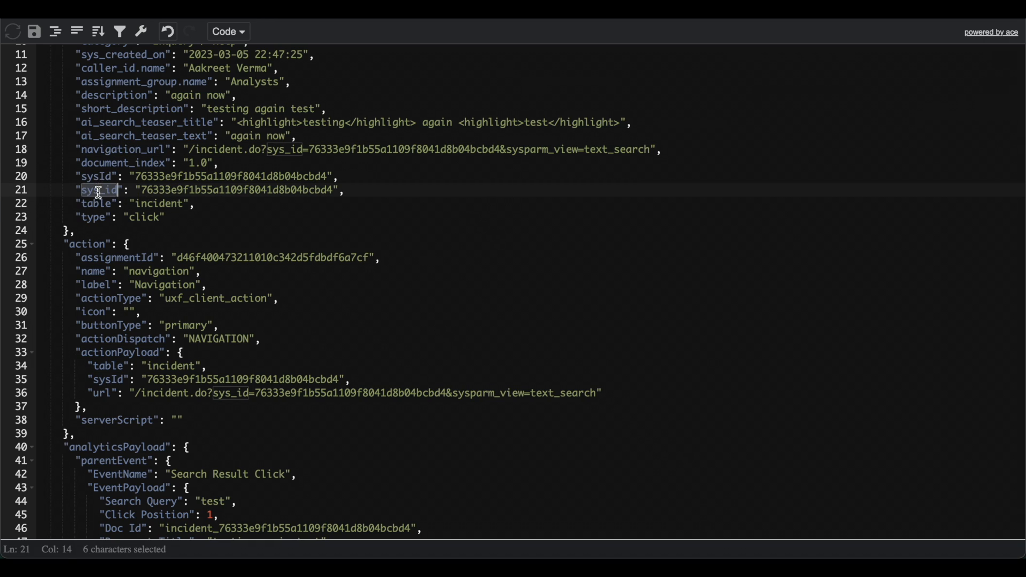
Examine the sys_id and table keys at the end of the payload's model and compare them with the action object below.
double_click(96, 201)
double_click(98, 190)
click(91, 207)
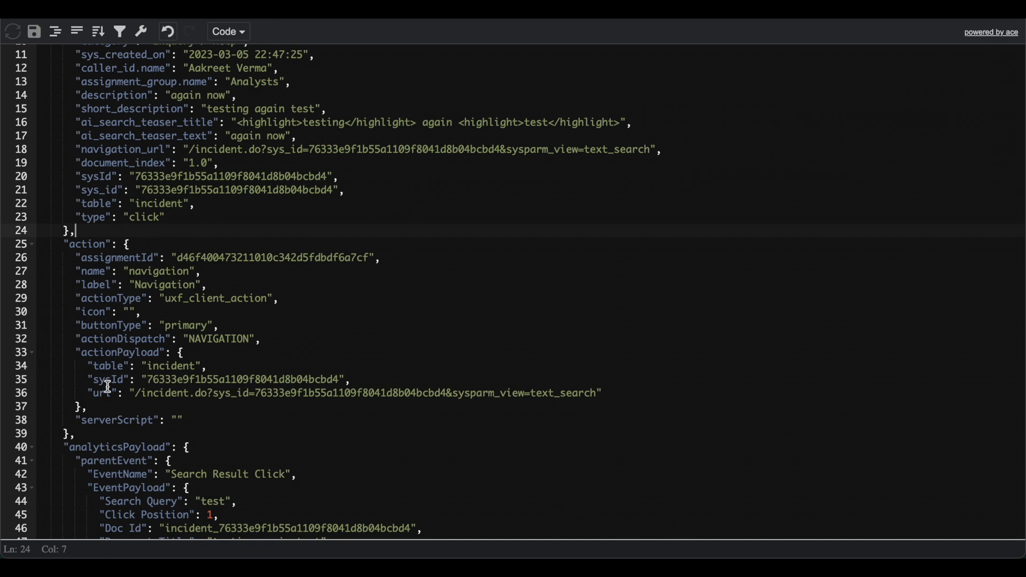
scroll(107, 385, down, 2)
scroll(108, 386, up, 1)
click(144, 227)
scroll(144, 227, up, 5)
scroll(139, 288, down, 3)
scroll(139, 289, up, 3)
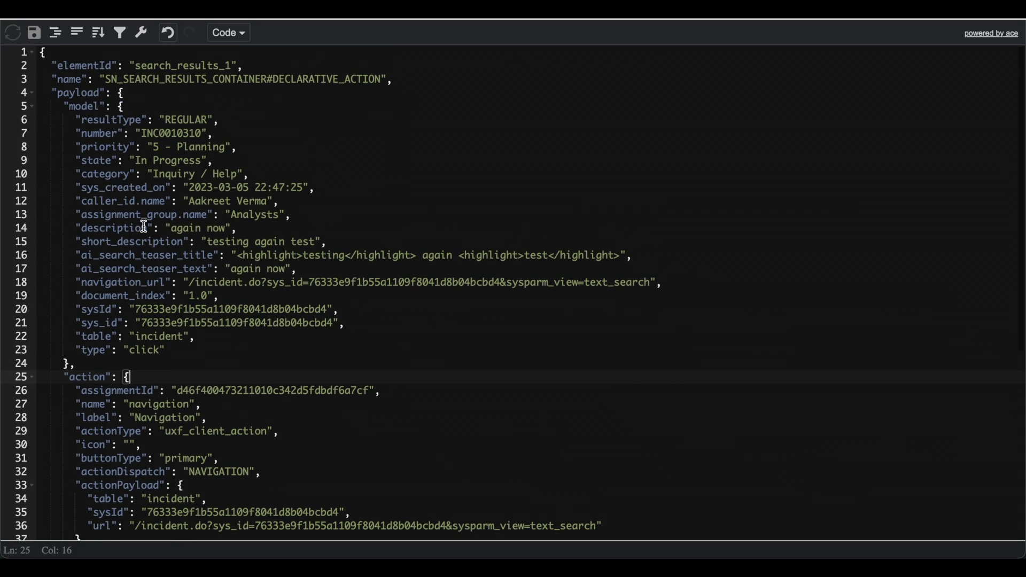
Collapse the model object and examine the action object's actionPayload with its table, sysId and url keys.
click(32, 104)
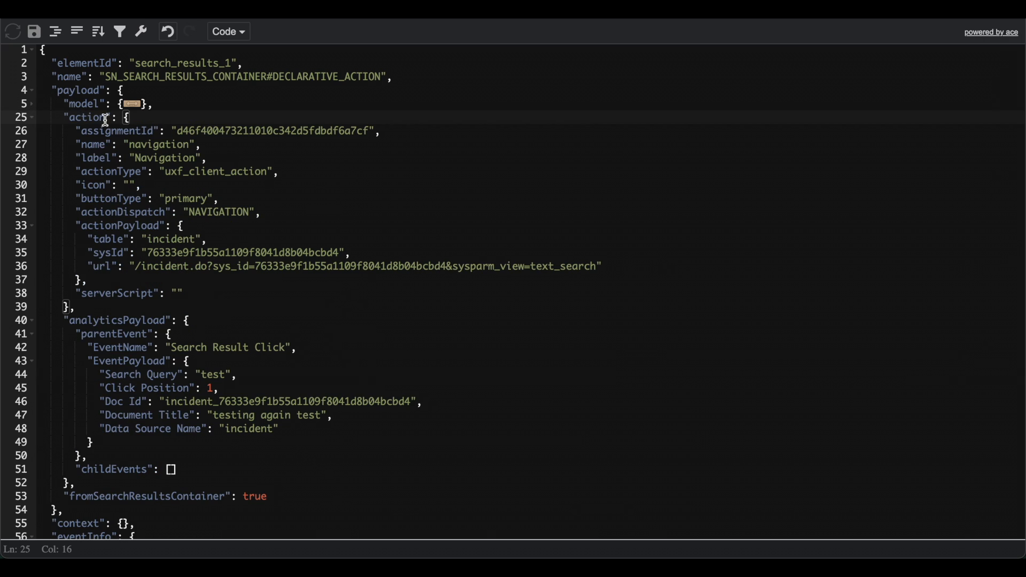
double_click(89, 117)
click(91, 117)
double_click(92, 117)
click(104, 225)
double_click(105, 225)
click(108, 240)
double_click(107, 254)
key(Down)
key(Down)
double_click(105, 254)
double_click(102, 266)
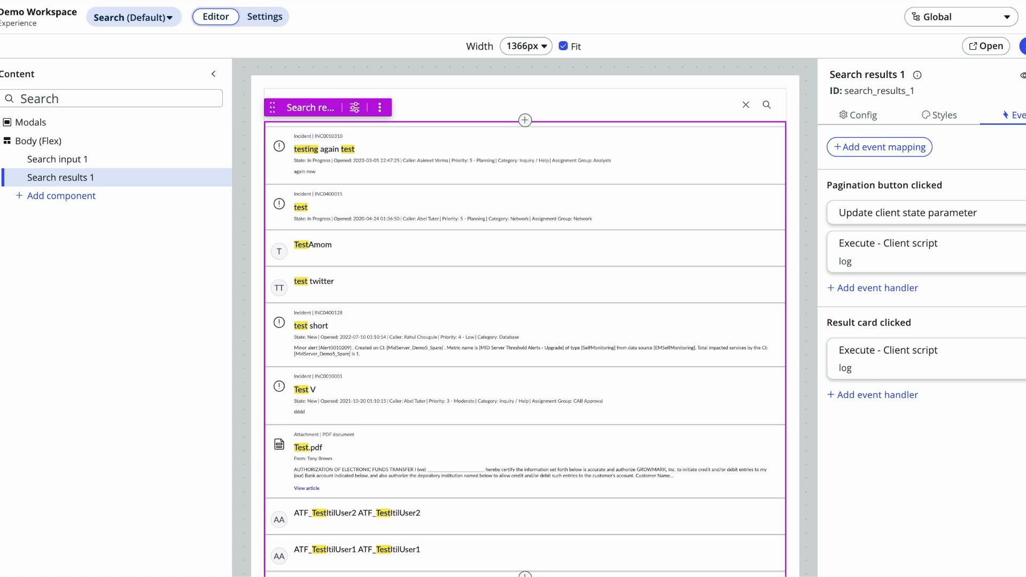
Return to the page editor and create a new client script named navigate.
click(1, 536)
click(154, 236)
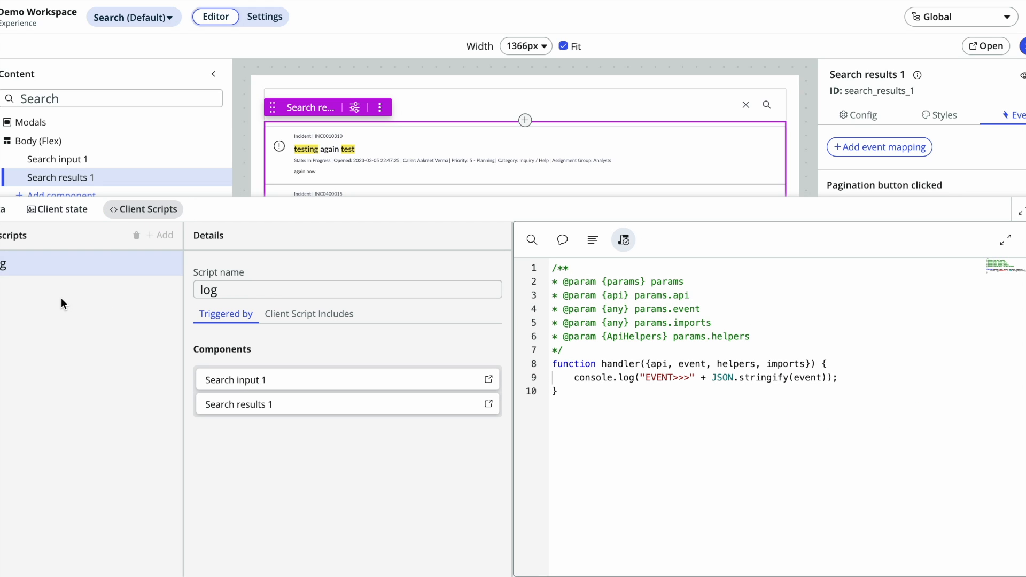
double_click(217, 293)
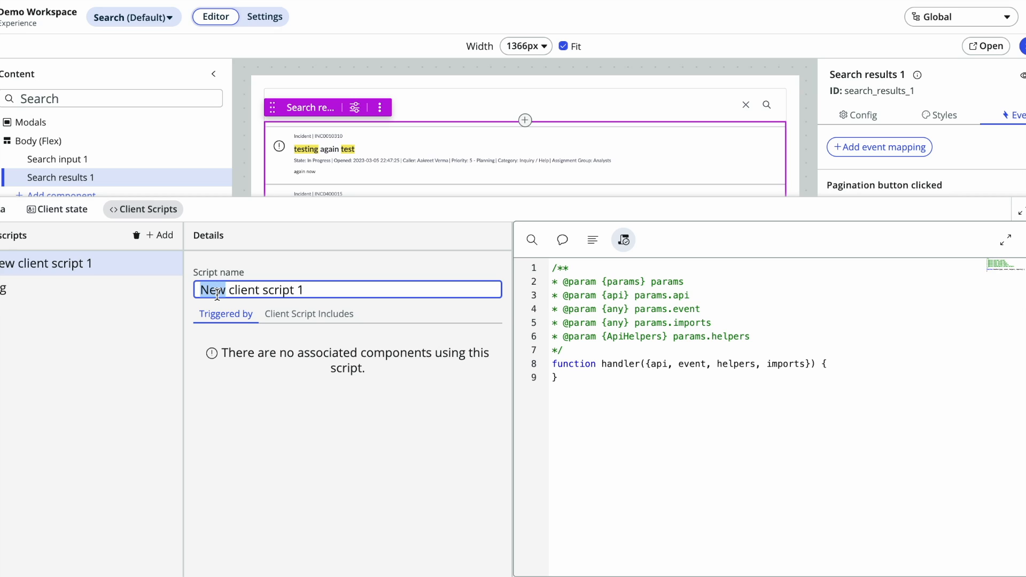
triple_click(217, 293)
key(BackSpace)
text(navigate)
Make the navigate script's handler emit NAV_ITEM_SELECTED with an external url of `${event.payload.actionPayload.url}/`.
click(891, 370)
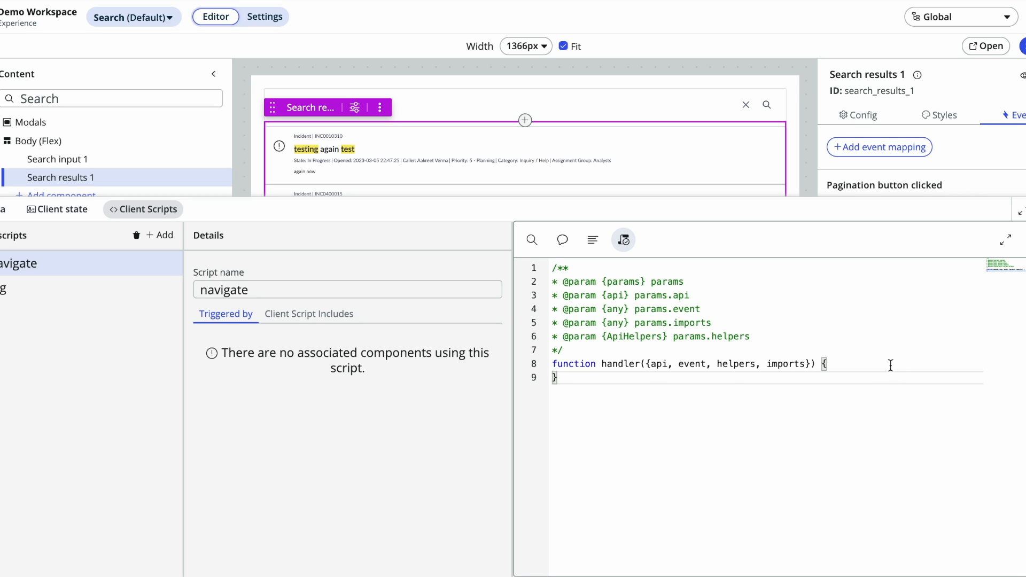
key(Return)
text(api.emit('NAV_ITEM_SELECTED', {     external: {         url: `${event.payload.actionPayload.url}/`     } });)
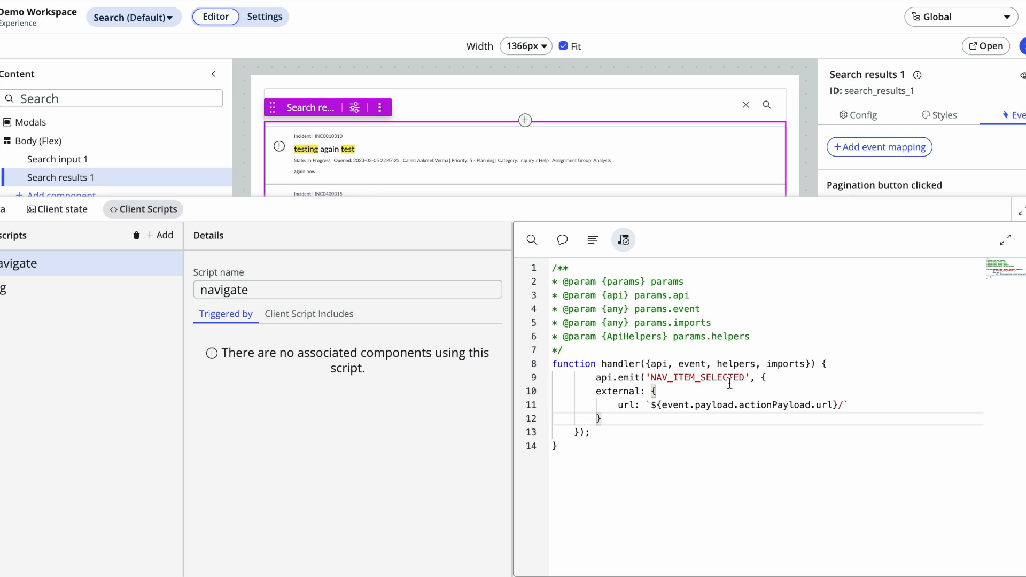
double_click(721, 380)
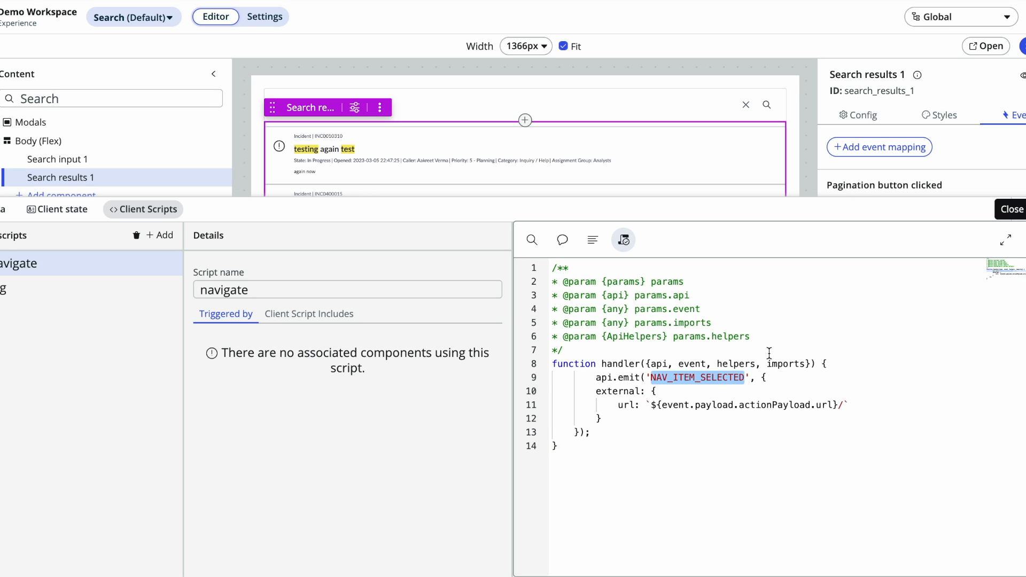
key(Down)
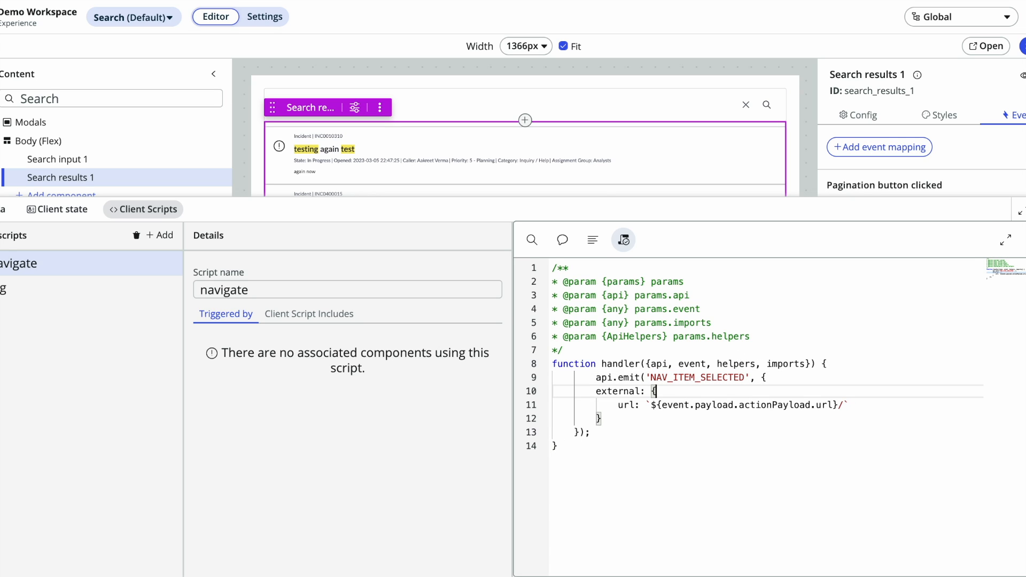
click(1021, 211)
click(900, 394)
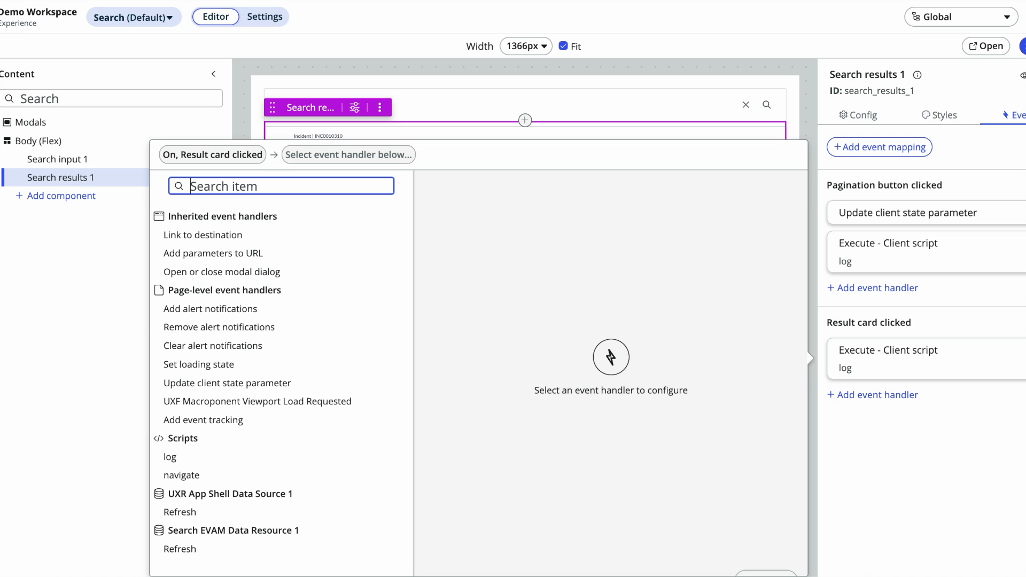
click(1, 553)
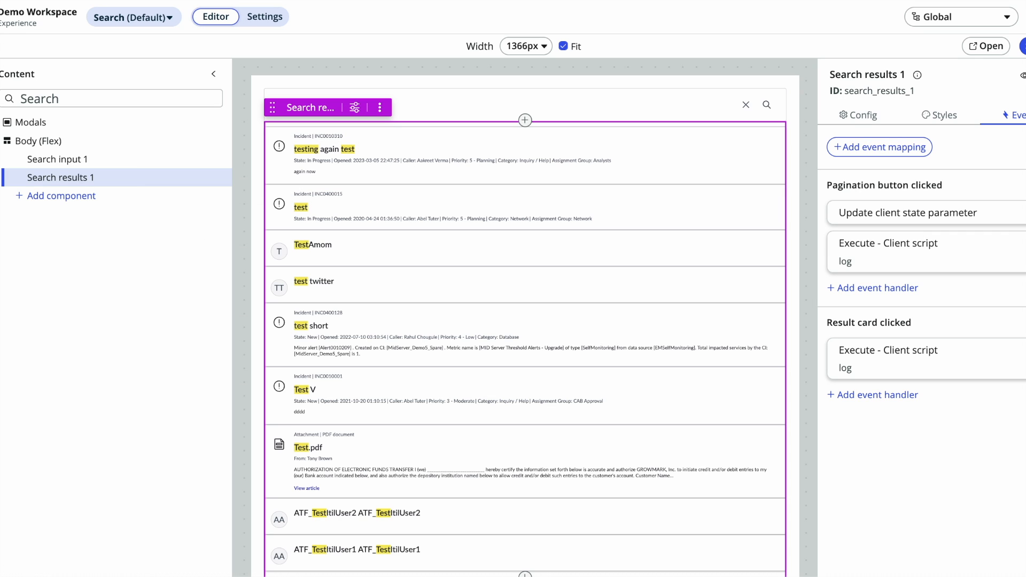
click(1, 568)
Correct the navigate script's url reference to event.payload.action.actionPayload.url and save the page.
click(66, 272)
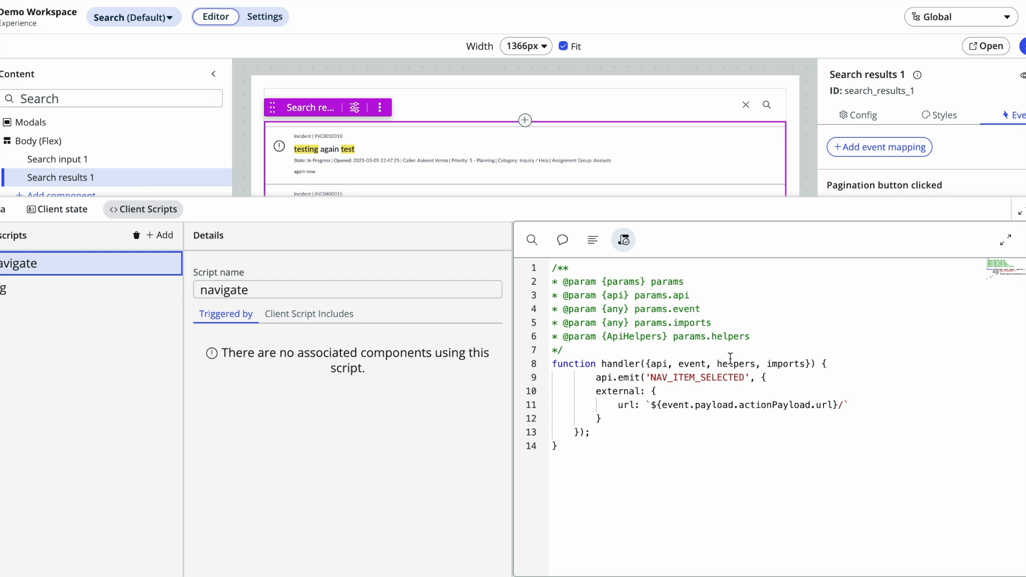
double_click(606, 390)
double_click(628, 390)
click(704, 419)
click(738, 402)
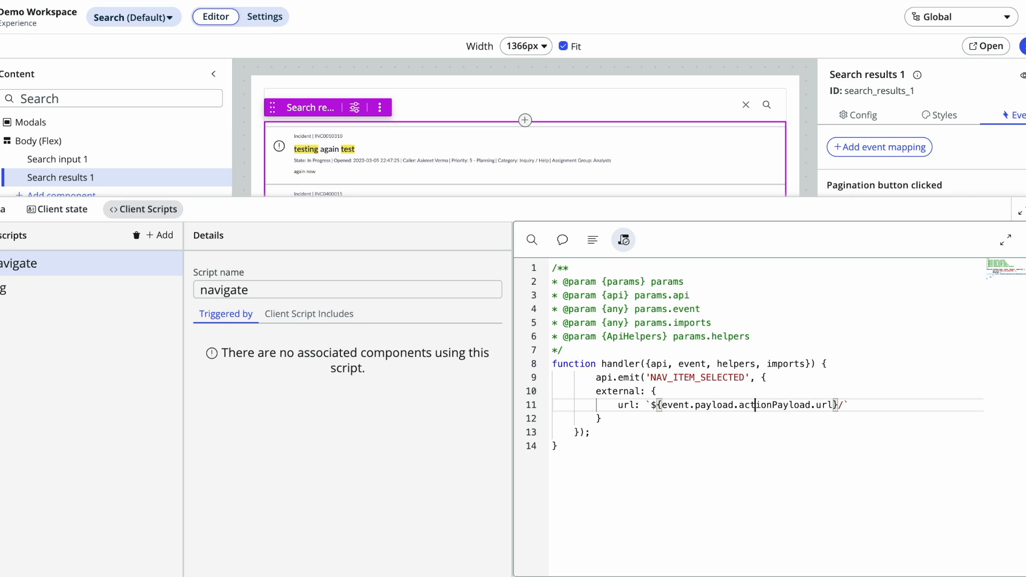
text(action.)
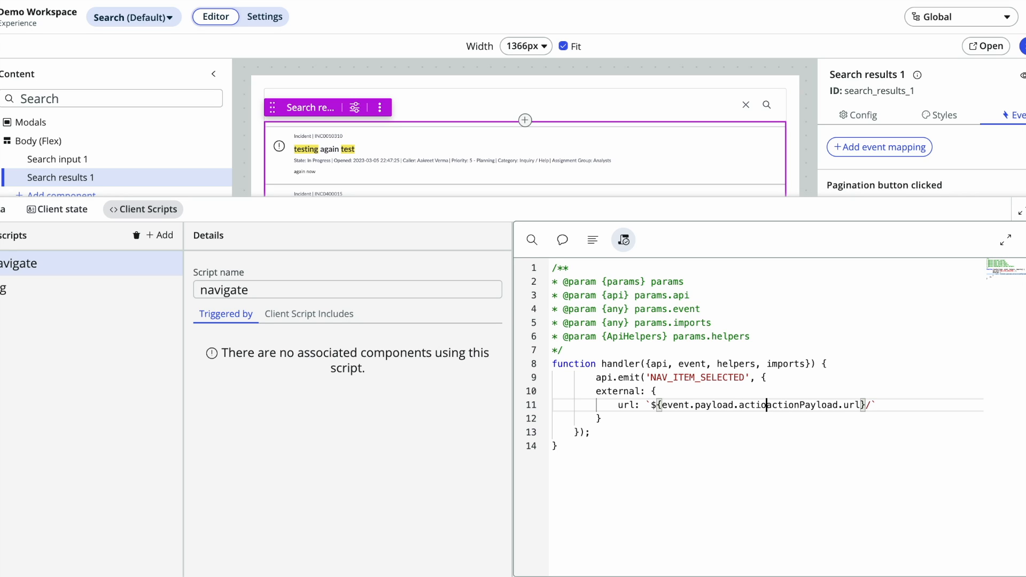
click(727, 472)
click(808, 414)
click(850, 378)
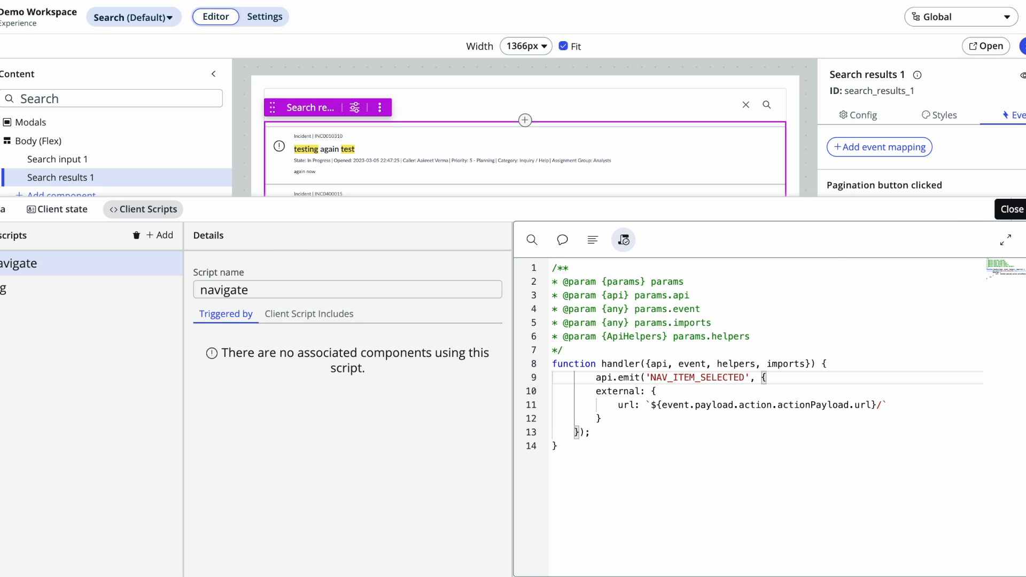
click(1015, 209)
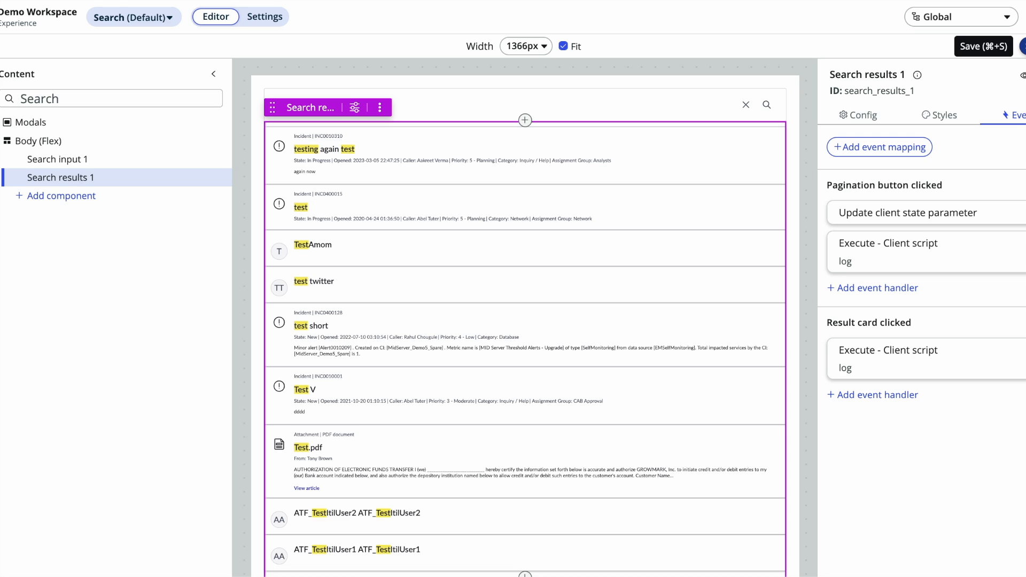
click(1022, 46)
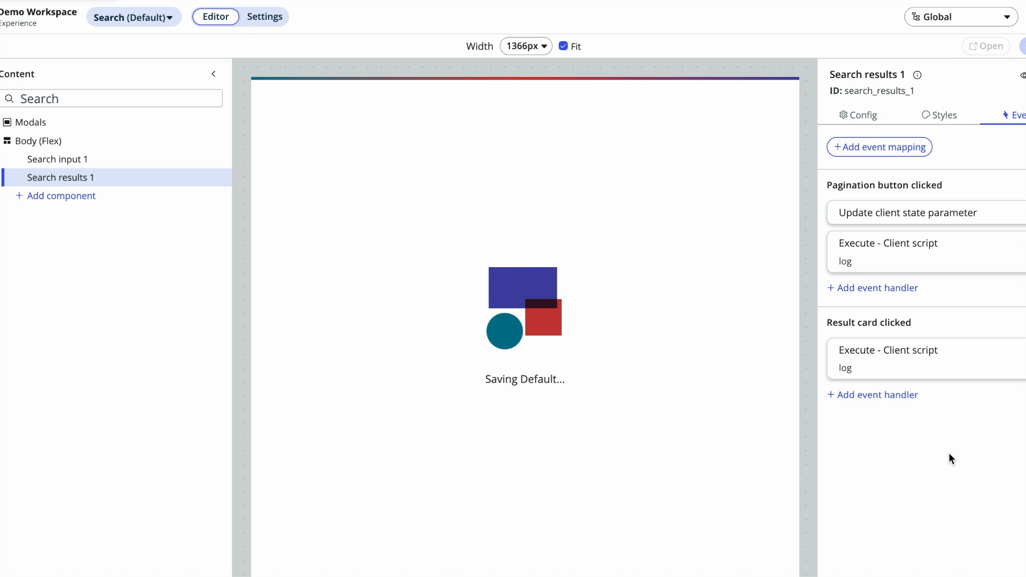
Add the navigate client script as an event handler for Result card clicked on Search results 1 and save the page.
click(886, 406)
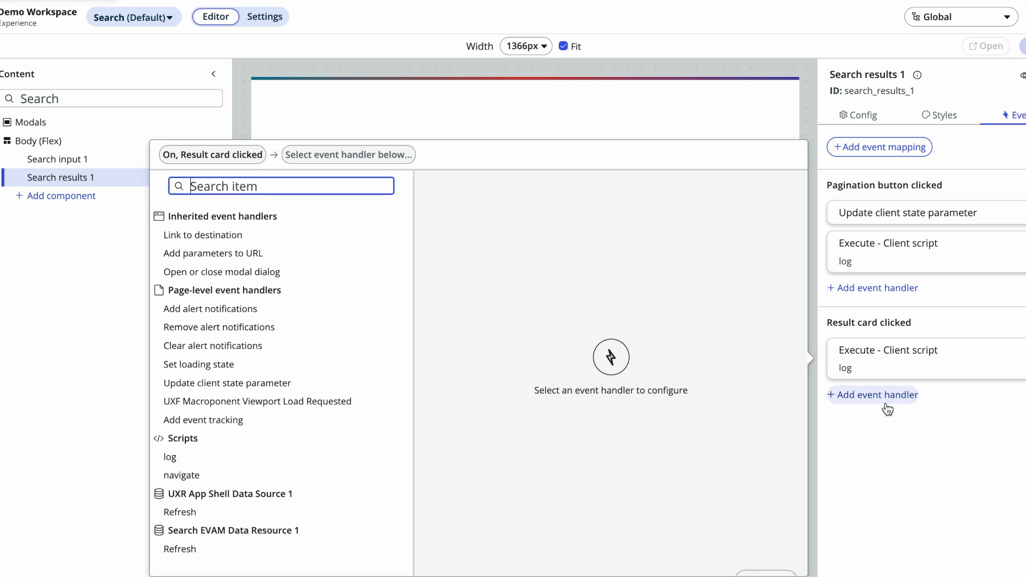
click(262, 476)
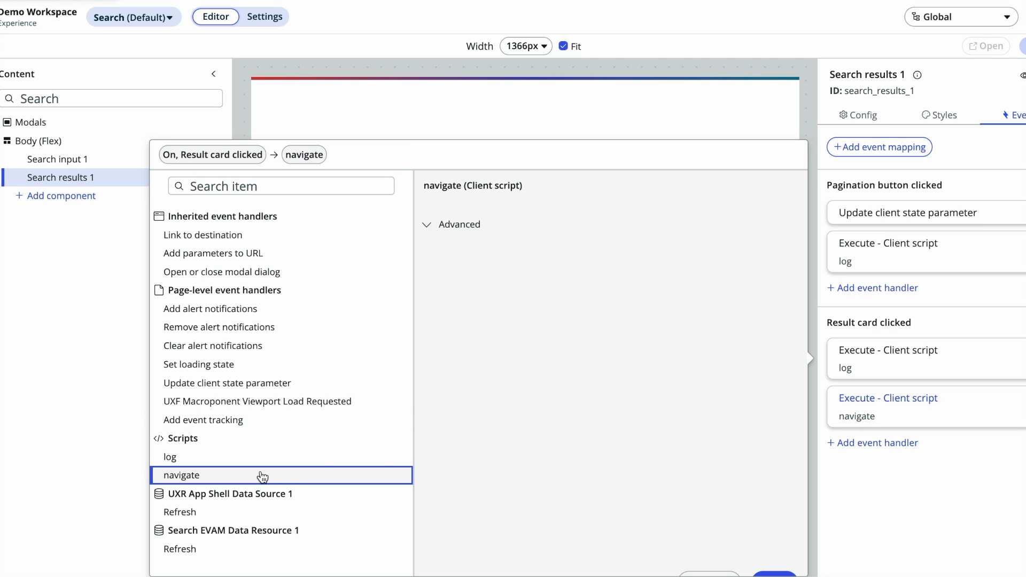
scroll(665, 514, down, 1)
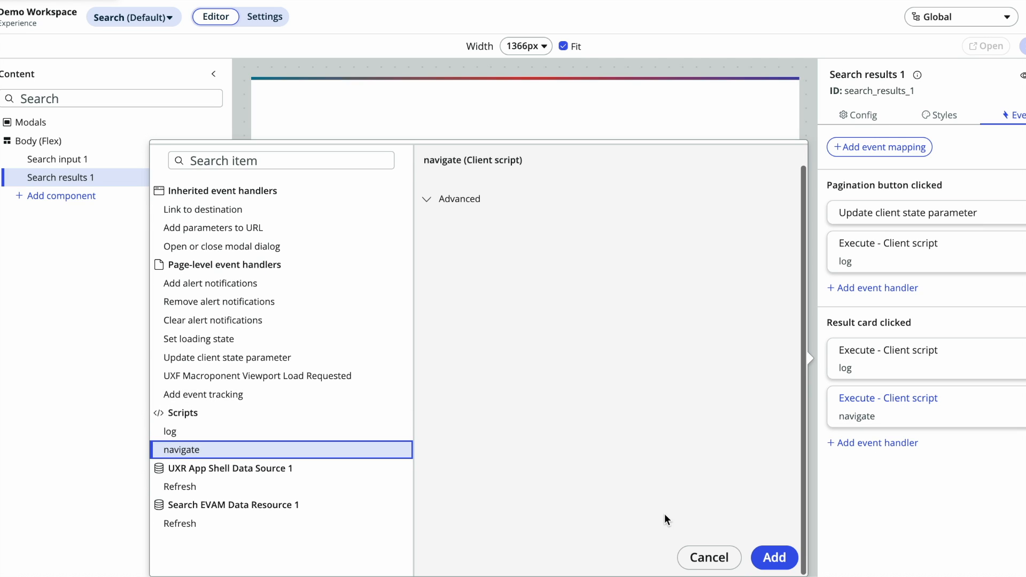
click(783, 558)
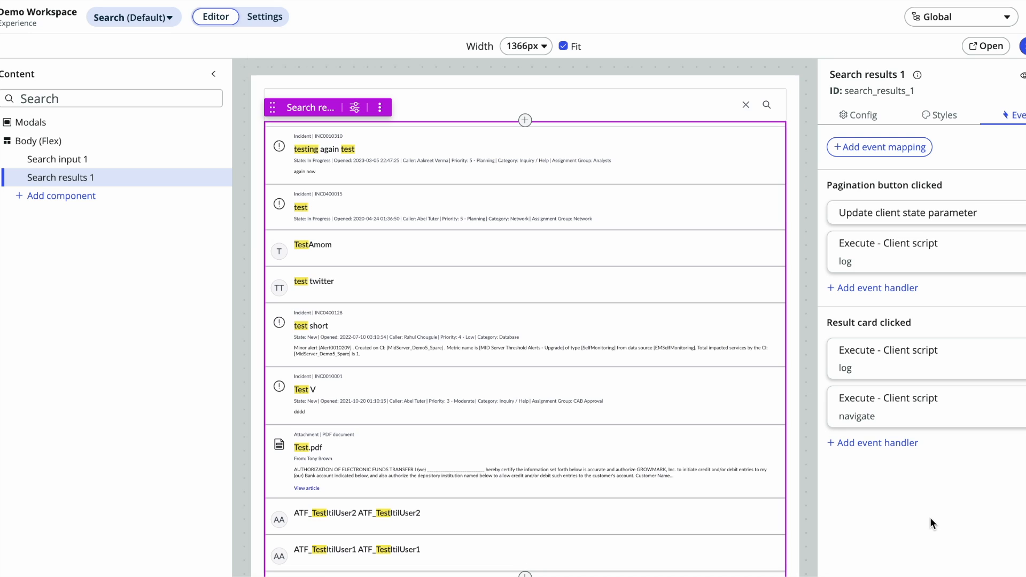
click(1023, 46)
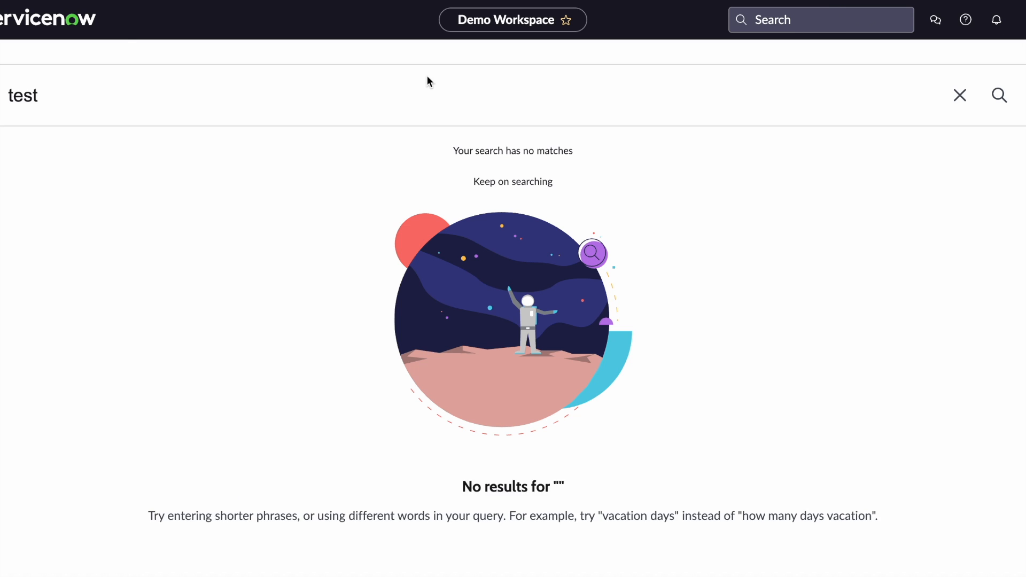
Open the first incident result card, "testing again test", on the live page and clear the search term in the page's search box.
click(217, 173)
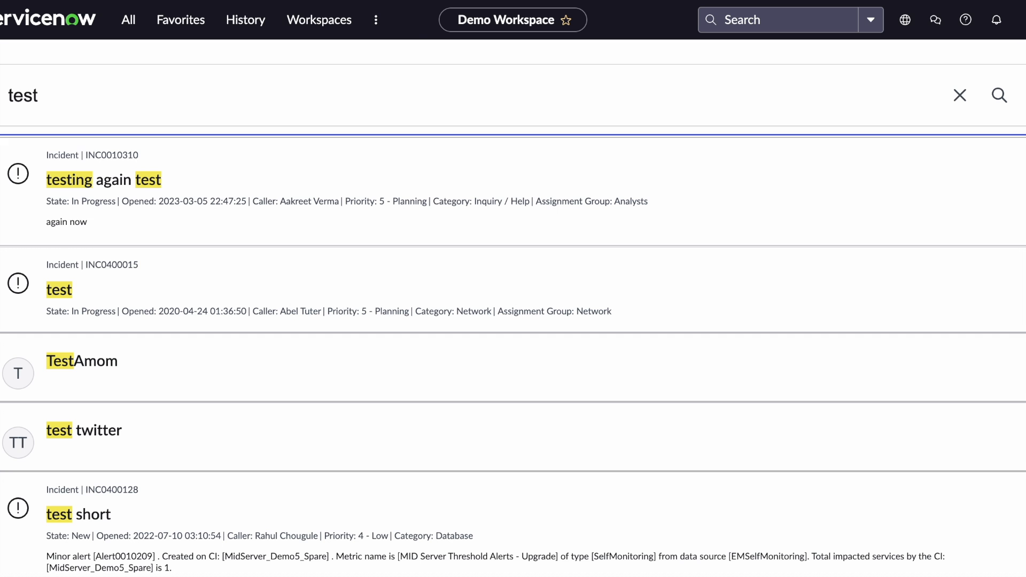
click(335, 85)
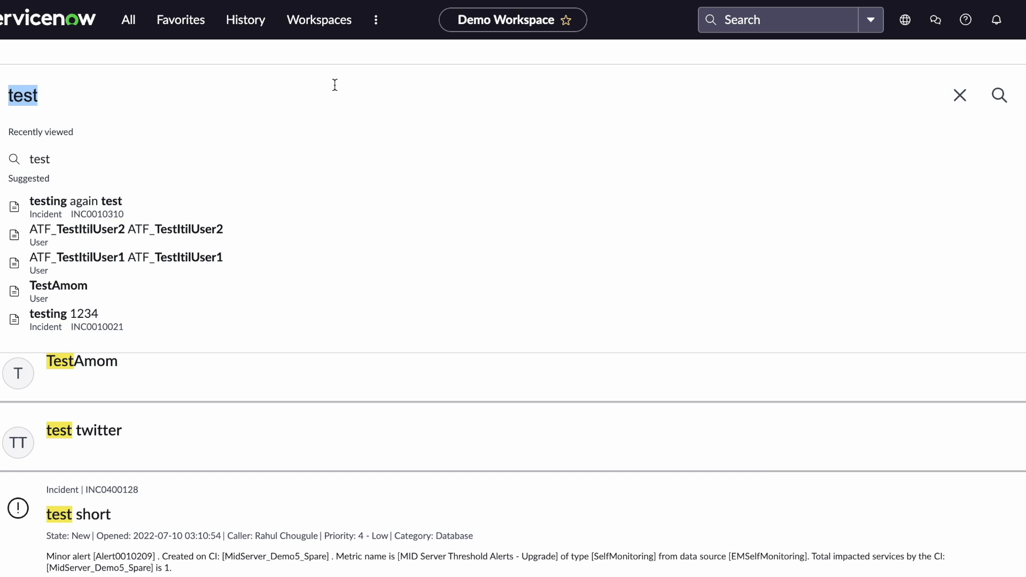
click(960, 96)
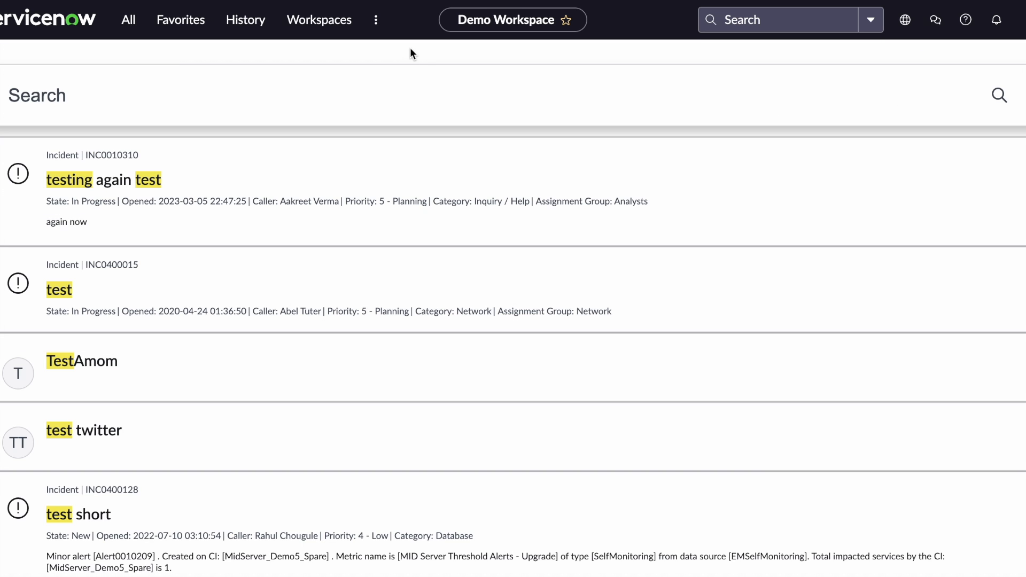